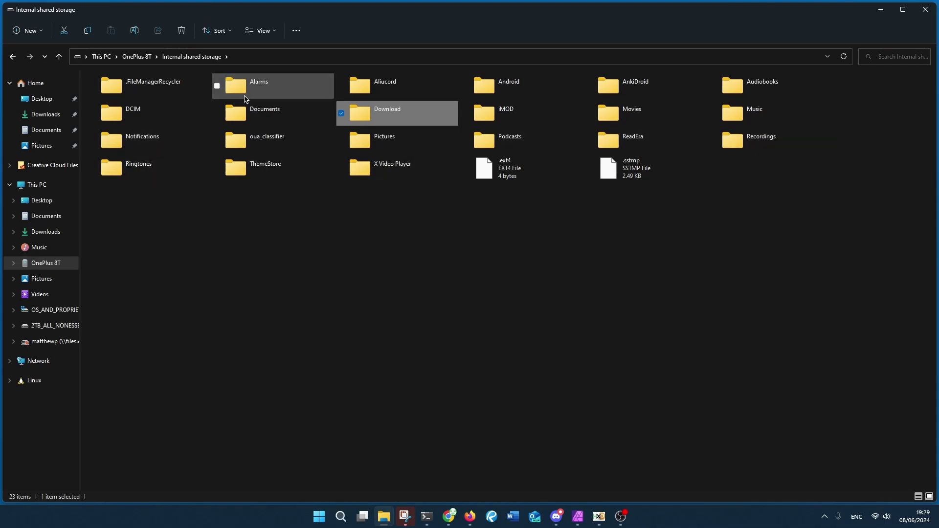
# Step: Look through the Documents folder and the Pictures folder's Screenshots subfolder in the OnePlus 8T's internal shared storage
pyautogui.doubleClick(274, 112)
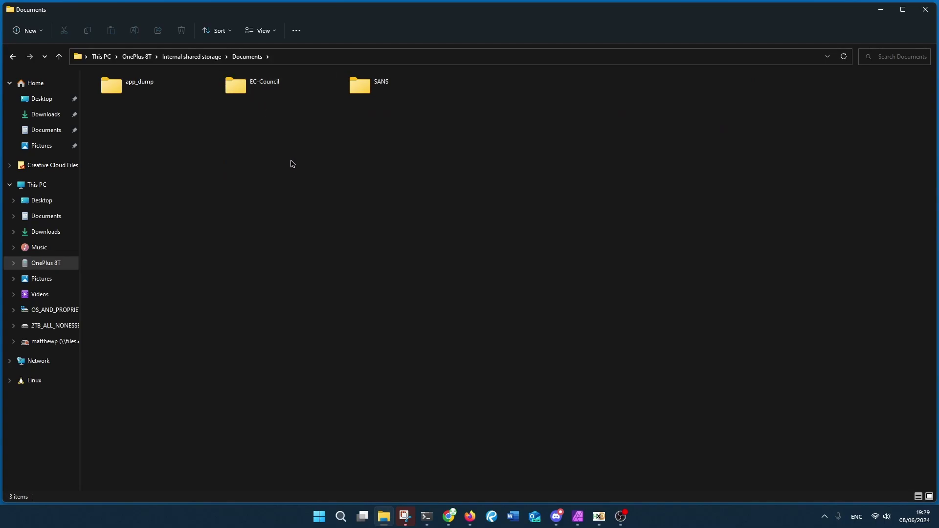
pyautogui.hotkey('alt', 'Left')
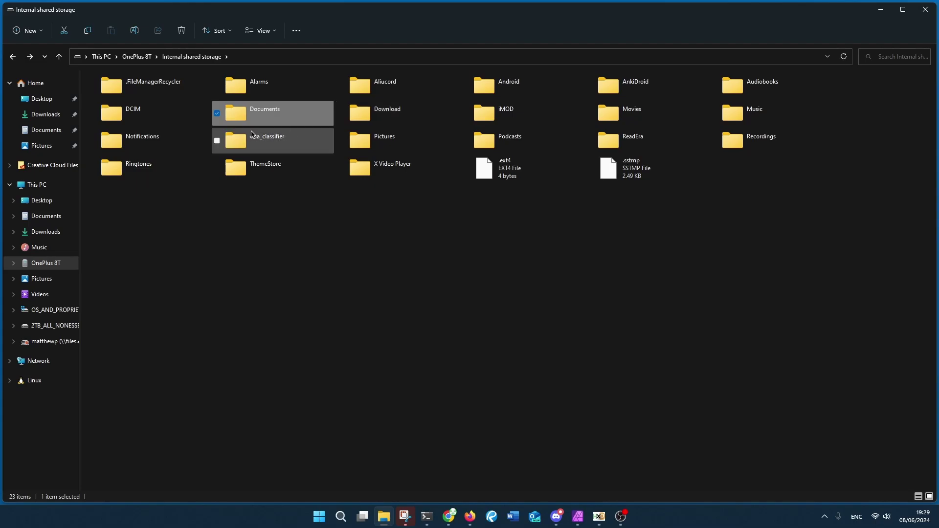
pyautogui.click(407, 143)
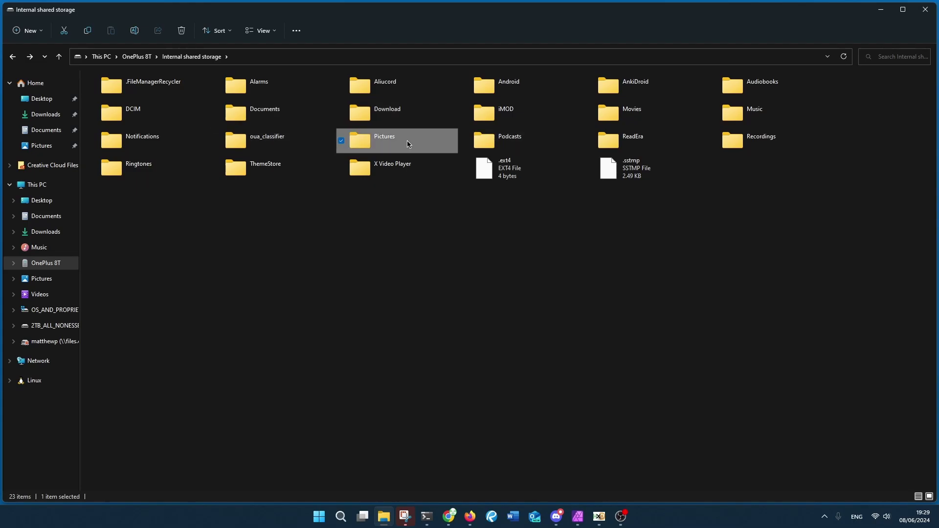
pyautogui.doubleClick(407, 143)
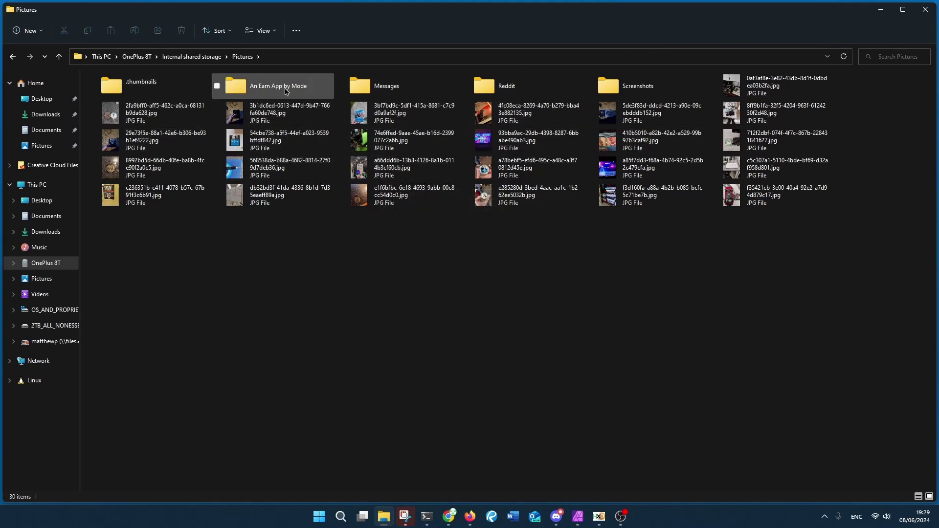
pyautogui.doubleClick(646, 88)
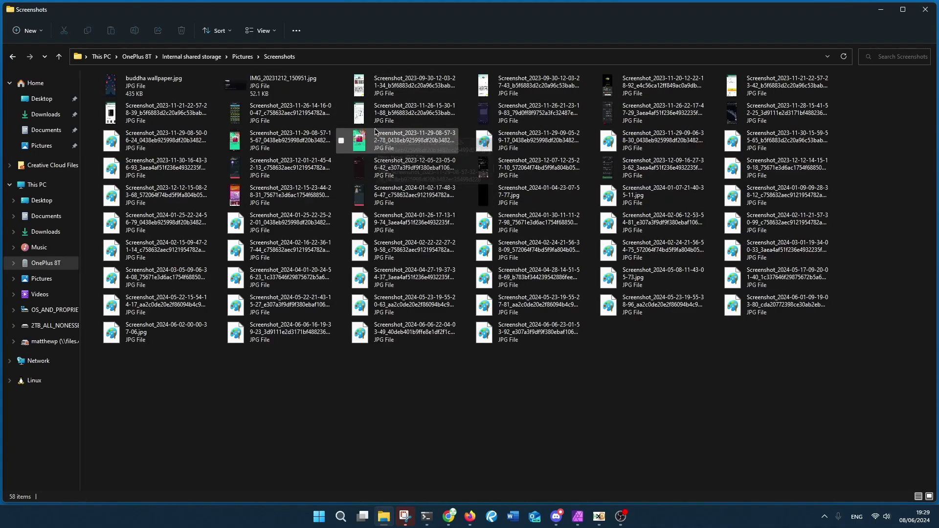
pyautogui.hotkey('alt', 'Left')
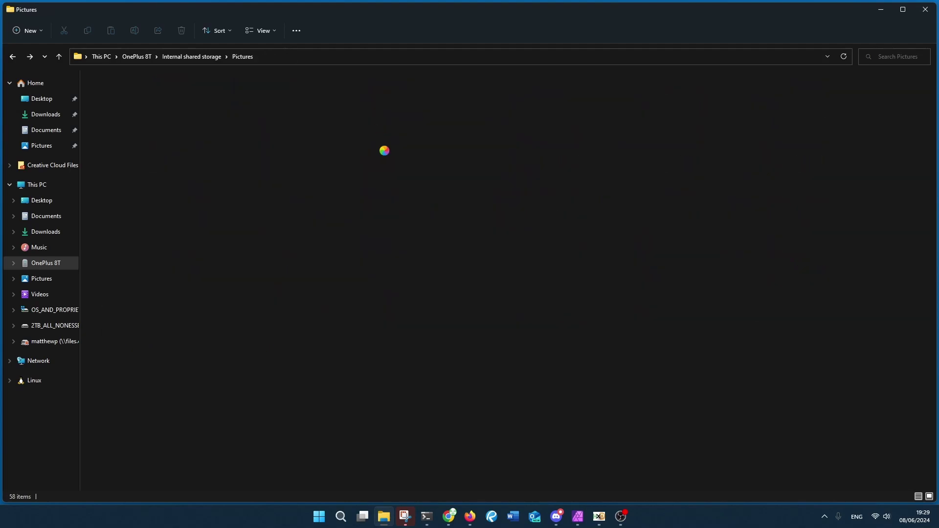
pyautogui.hotkey('alt', 'Left')
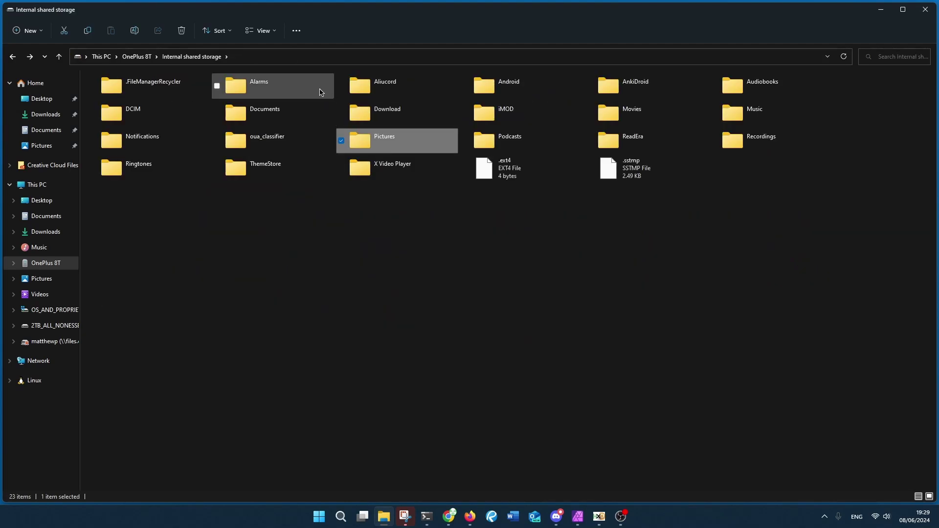
# Step: Look through the DCIM, Music and Ringtones folders in the phone's internal shared storage
pyautogui.doubleClick(157, 104)
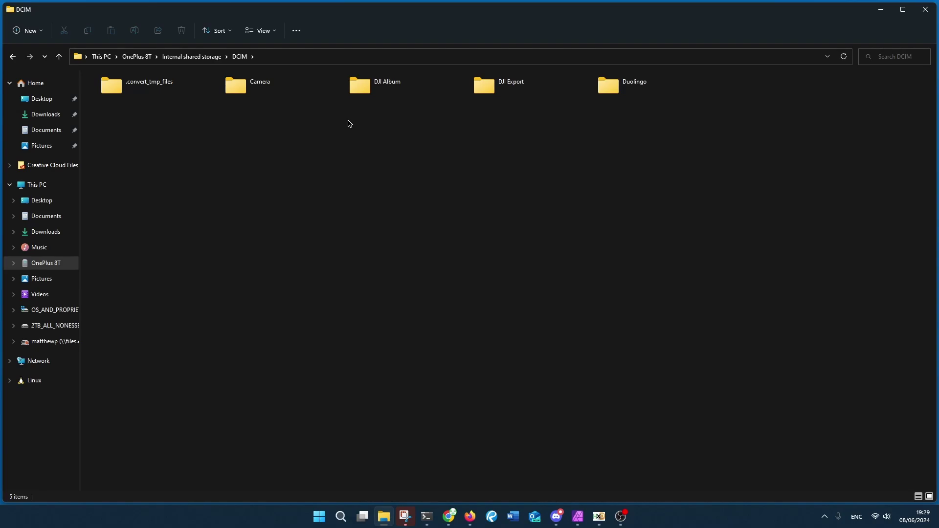
pyautogui.hotkey('alt', 'Up')
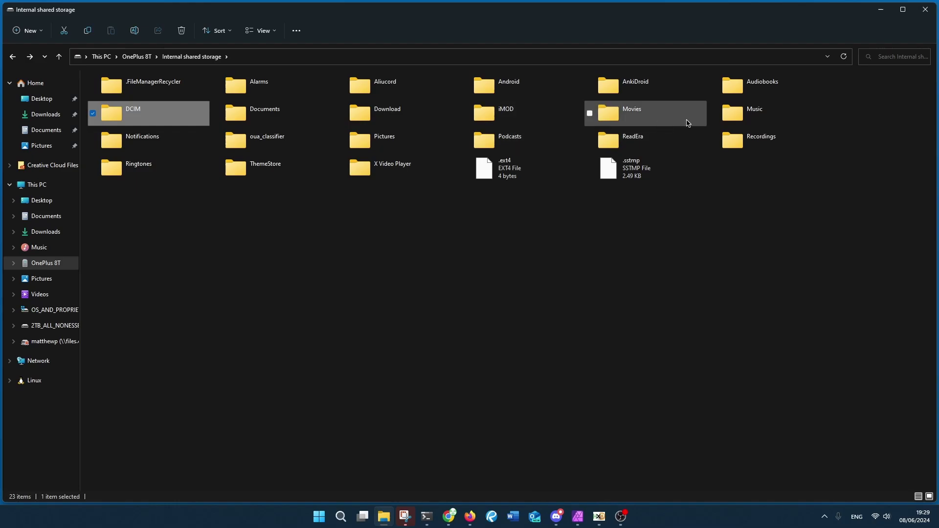
pyautogui.doubleClick(736, 115)
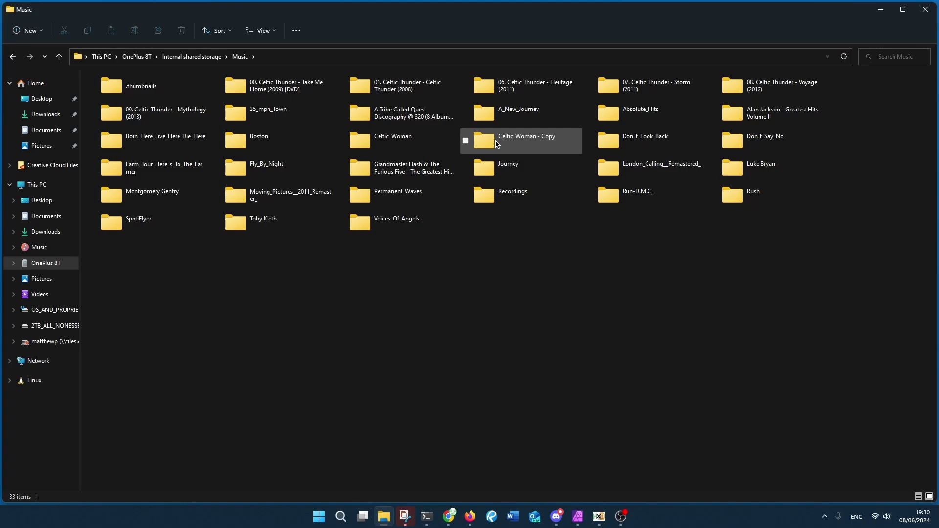
pyautogui.hotkey('alt', 'Up')
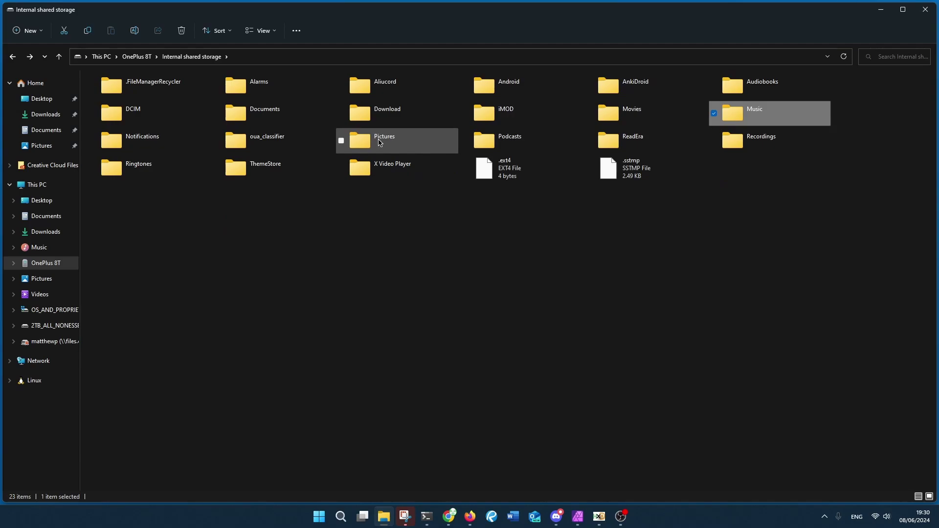
pyautogui.doubleClick(191, 172)
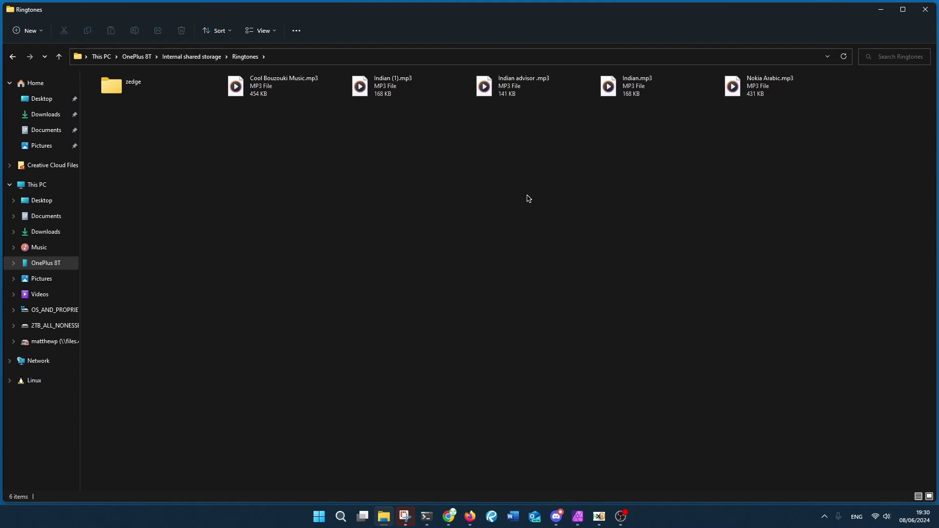
pyautogui.hotkey('alt', 'Up')
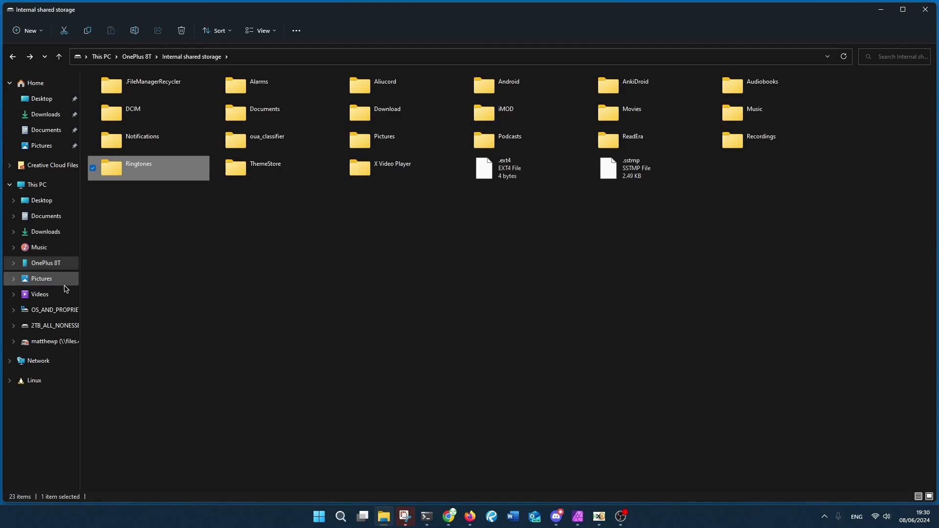
# Step: Open the data folder of the 2022 CTF - Android extraction, stored under Hexordia on the 2TB_ALL_NONESSENTIAL_FILES (D:) drive
pyautogui.click(56, 325)
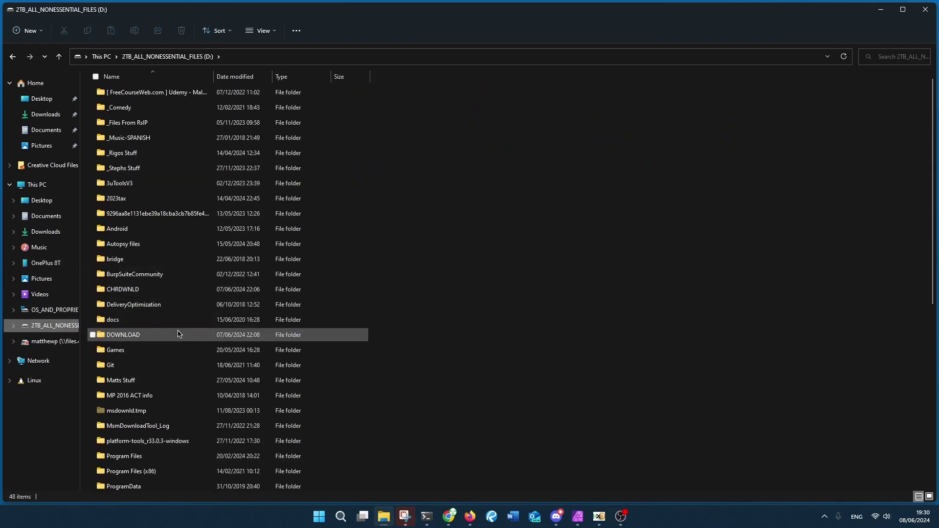
pyautogui.doubleClick(162, 387)
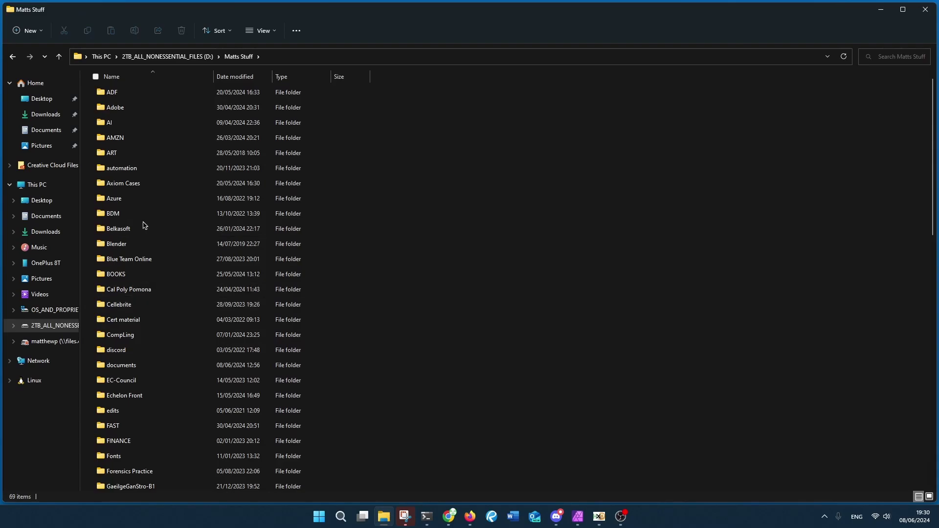
pyautogui.scroll(-2, 154, 370)
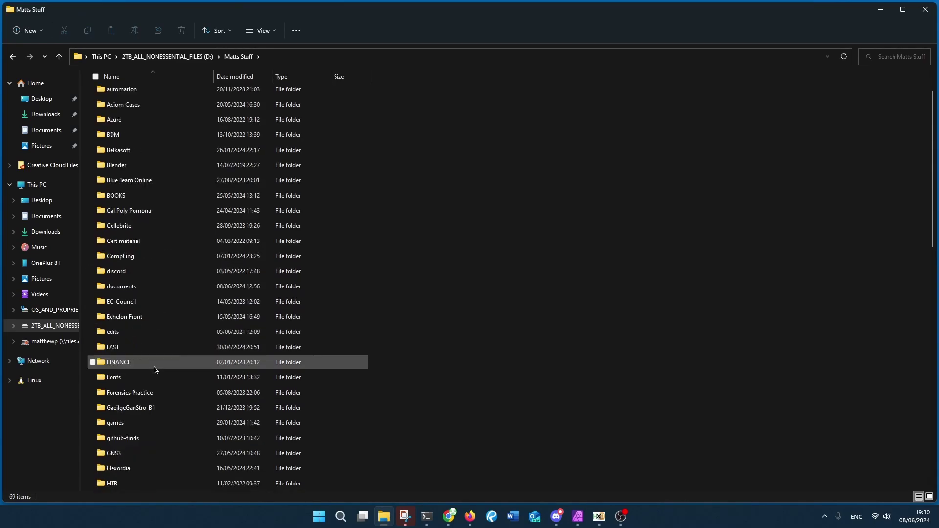
pyautogui.scroll(-1, 155, 370)
pyautogui.scroll(-1, 152, 376)
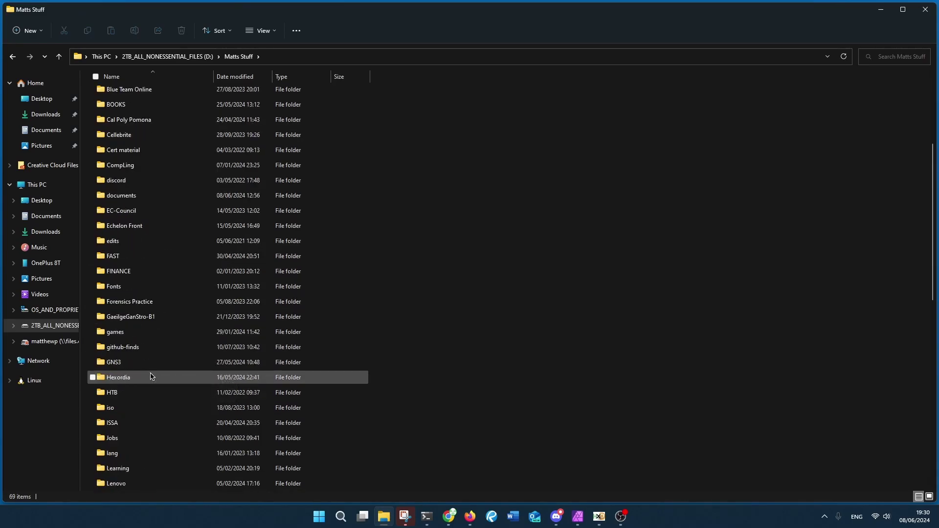
pyautogui.doubleClick(151, 377)
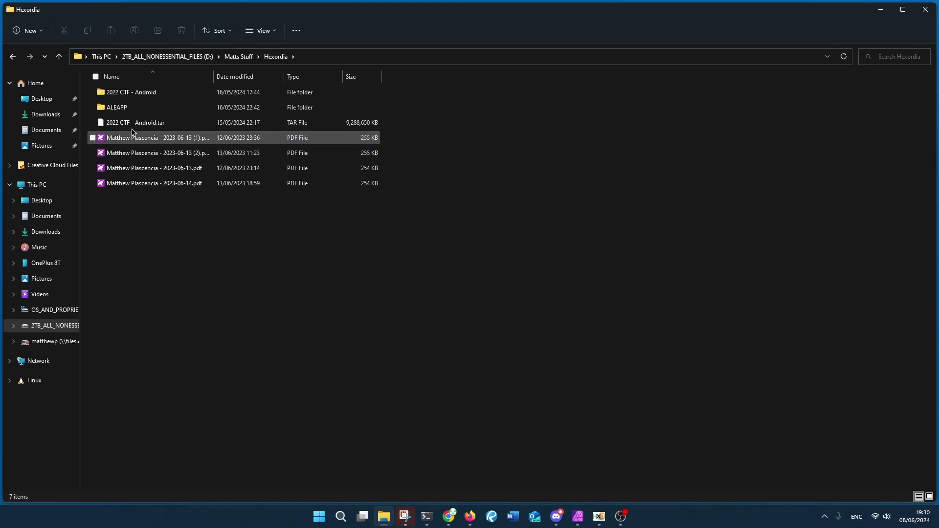
pyautogui.doubleClick(170, 93)
pyautogui.doubleClick(171, 93)
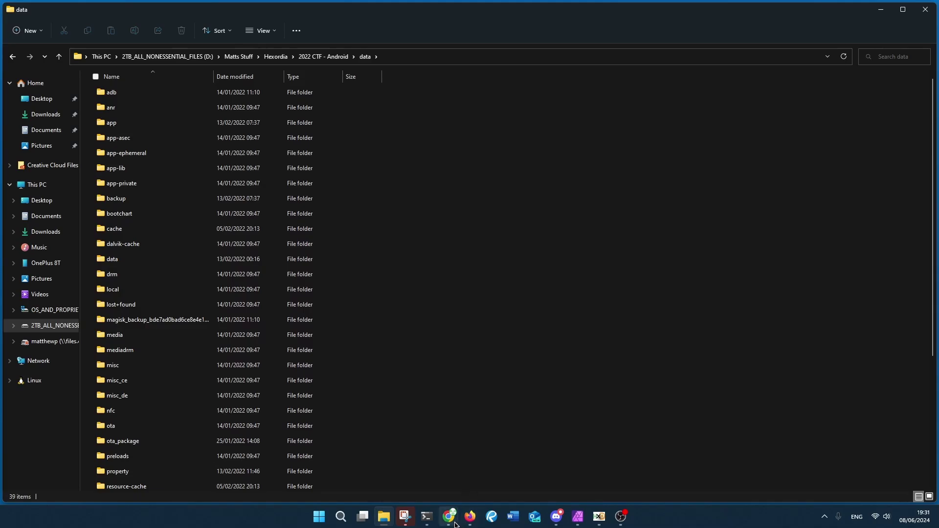
# Step: Check the "Where to find media files" slide in Google Slides for the Android media paths and return to File Explorer's extracted data folder
pyautogui.moveTo(455, 524)
pyautogui.click(504, 466)
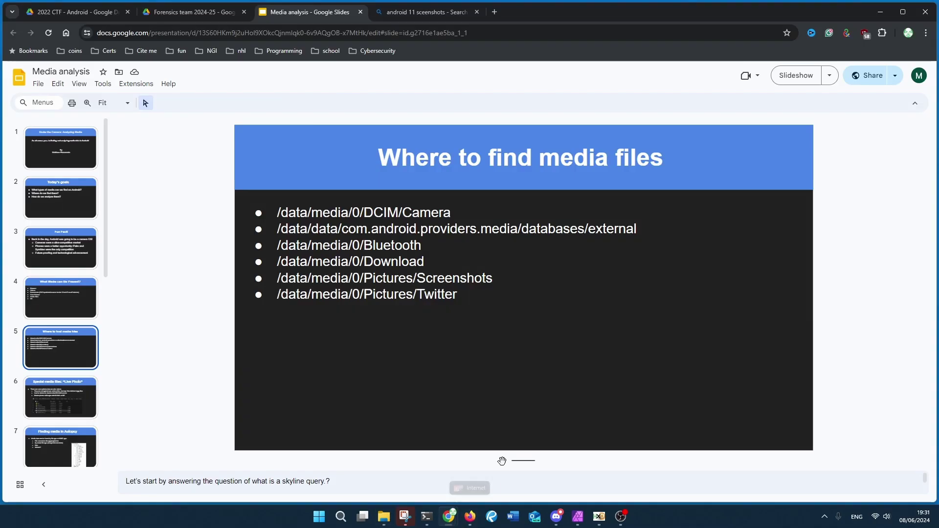
pyautogui.moveTo(387, 521)
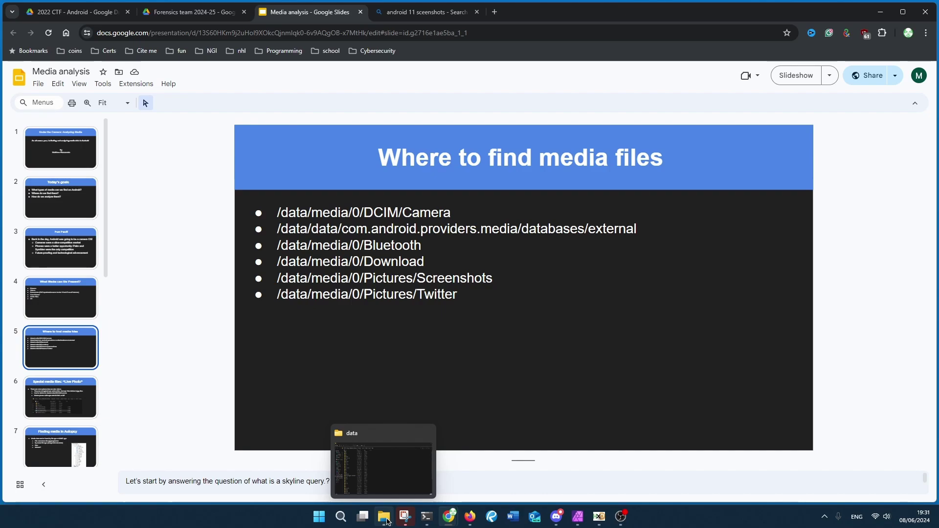
pyautogui.click(386, 521)
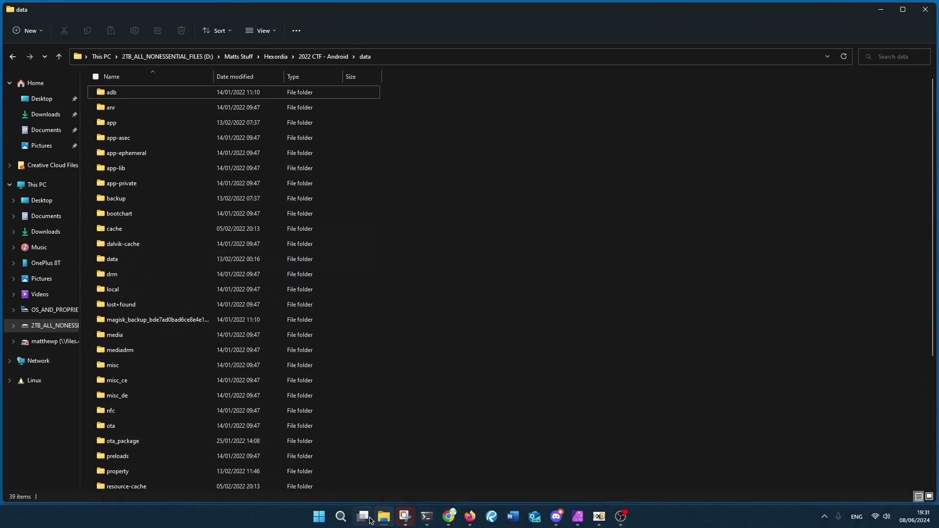
pyautogui.click(383, 516)
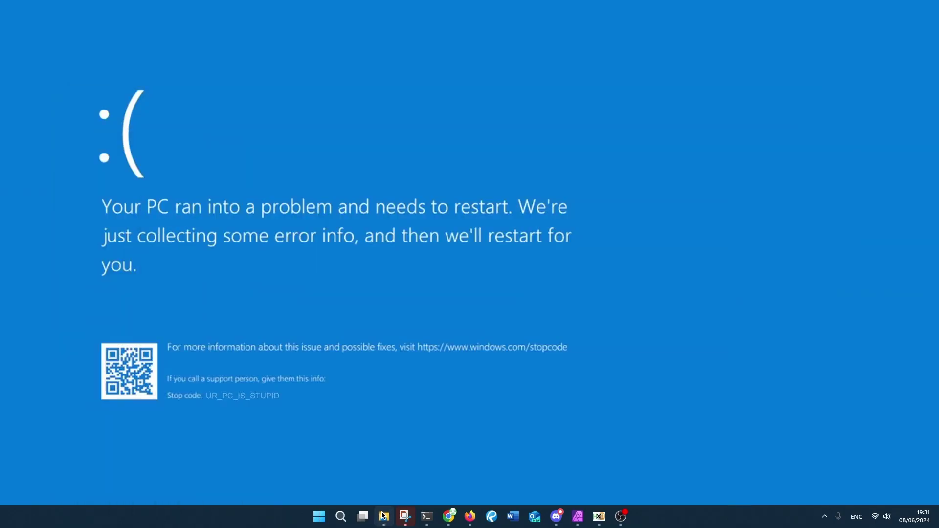
pyautogui.click(383, 516)
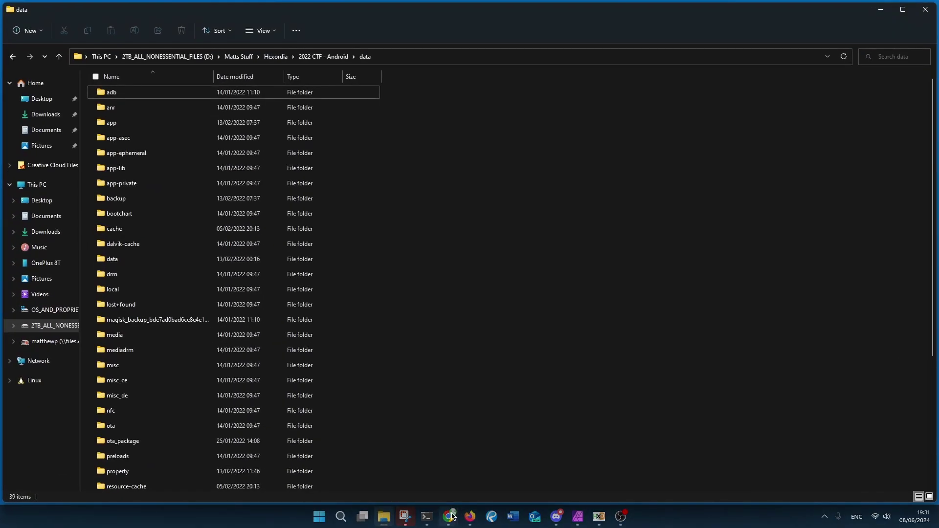
pyautogui.moveTo(450, 516)
pyautogui.moveTo(483, 479)
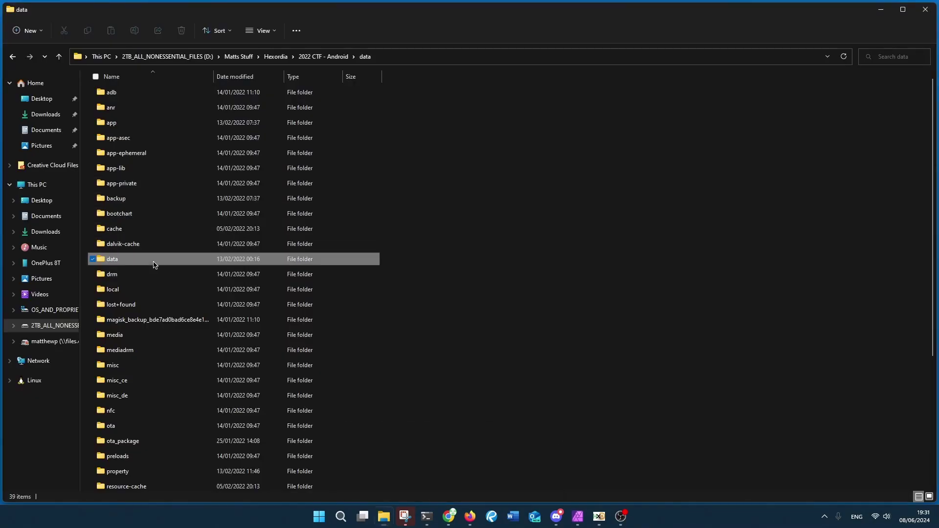
# Step: Open the databases folder of com.android.providers.media inside the extraction's nested data folder
pyautogui.doubleClick(152, 259)
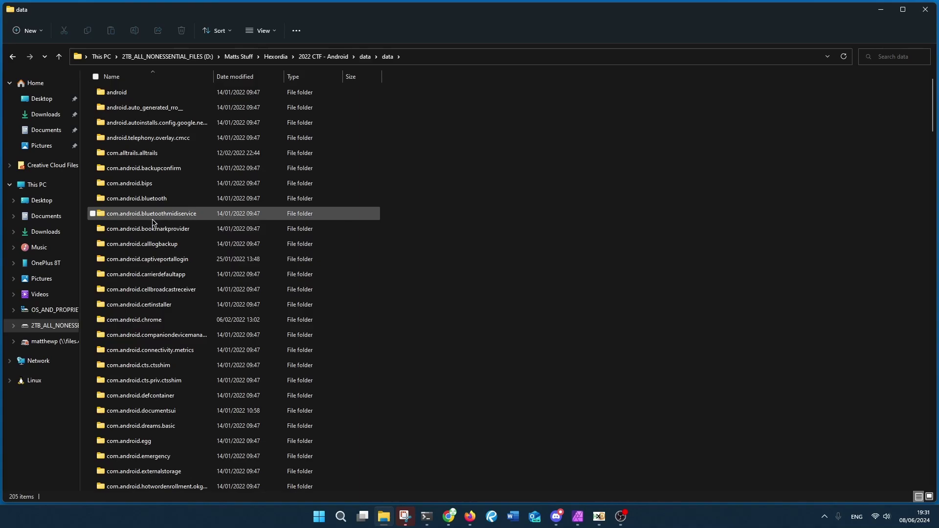
pyautogui.scroll(-2, 170, 260)
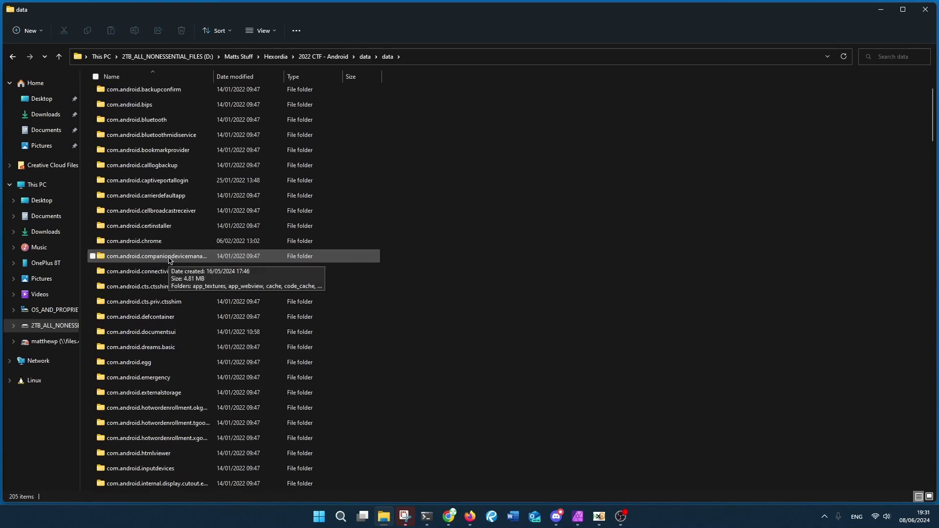
pyautogui.scroll(-2, 170, 260)
pyautogui.scroll(-4, 169, 260)
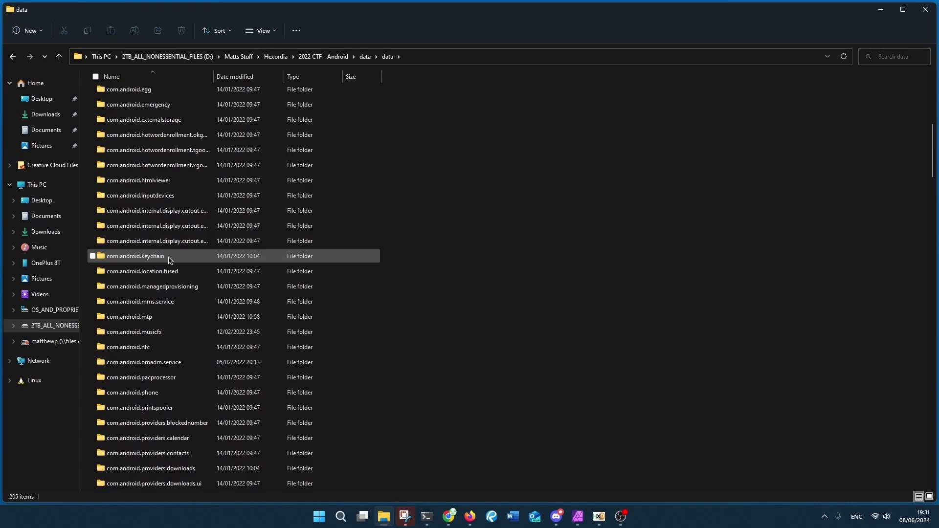
pyautogui.scroll(-1, 170, 260)
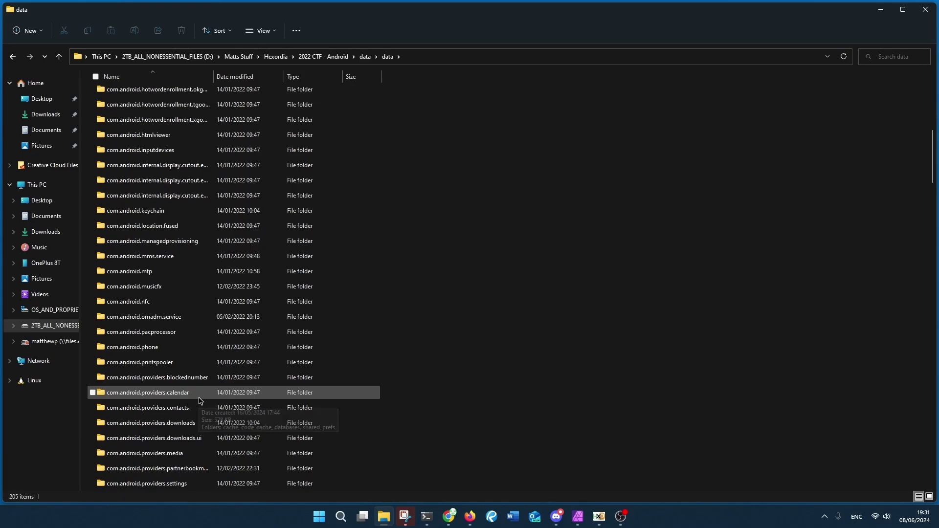
pyautogui.scroll(-1, 200, 398)
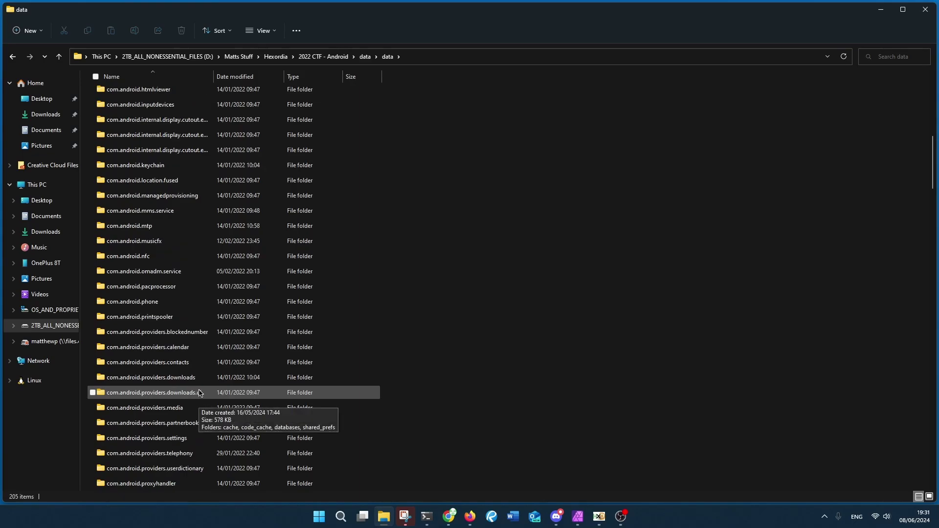
pyautogui.click(199, 393)
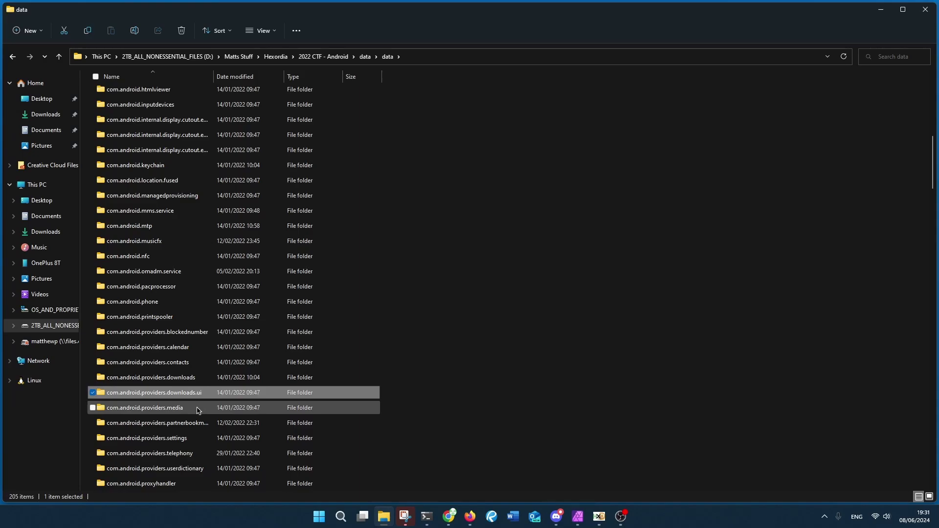
pyautogui.doubleClick(200, 409)
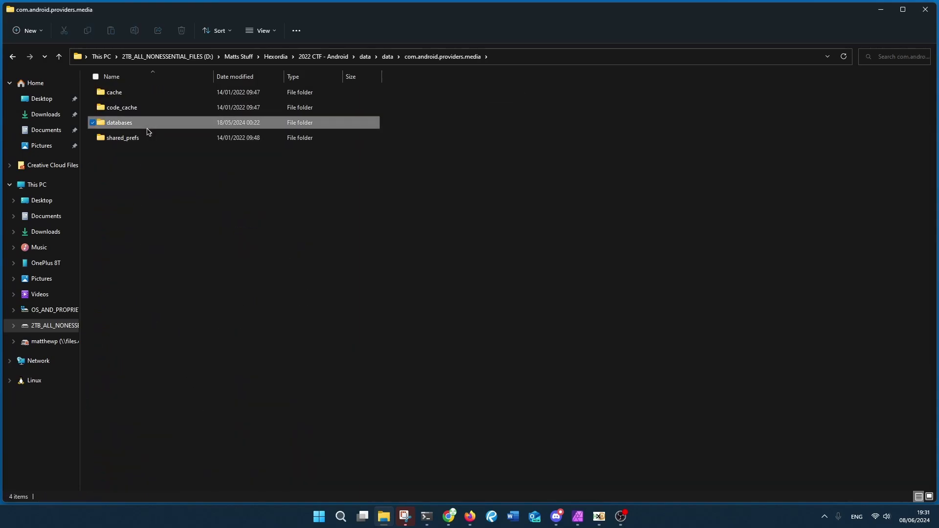
pyautogui.doubleClick(147, 125)
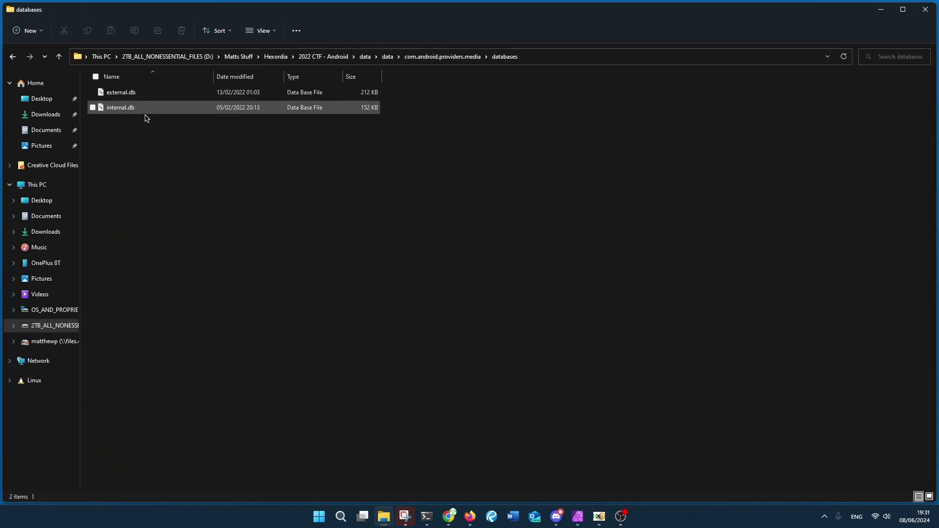
# Step: Launch DB Browser (SQLCipher) and load external.db from the media provider's databases folder into it
pyautogui.click(318, 516)
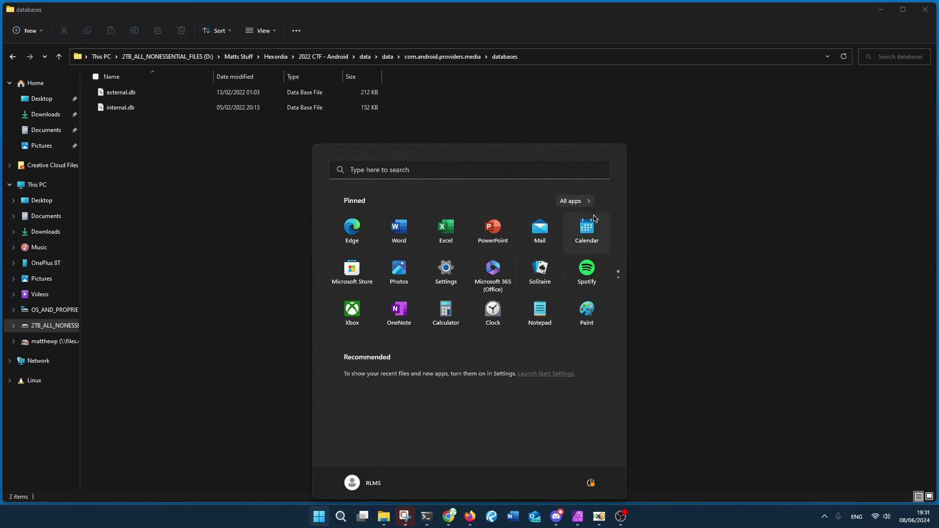
pyautogui.click(584, 203)
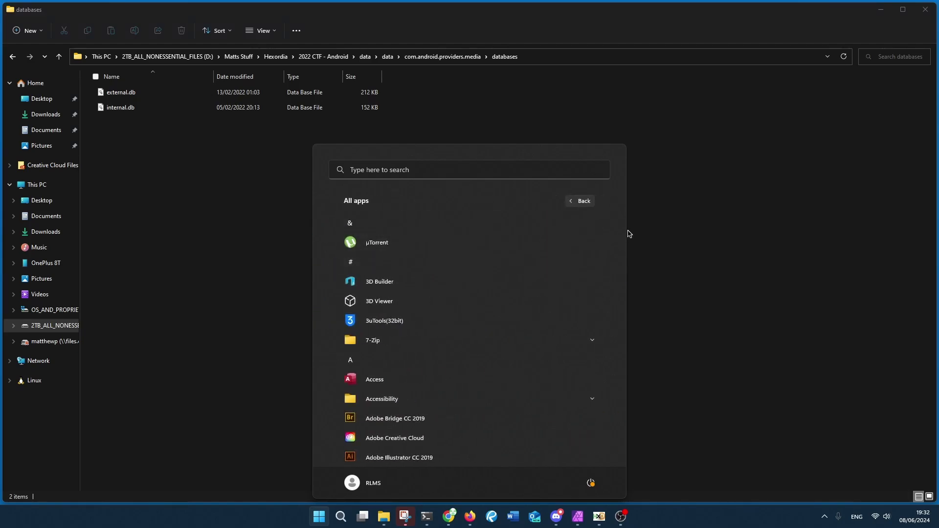
pyautogui.moveTo(622, 226); pyautogui.dragTo(584, 279)
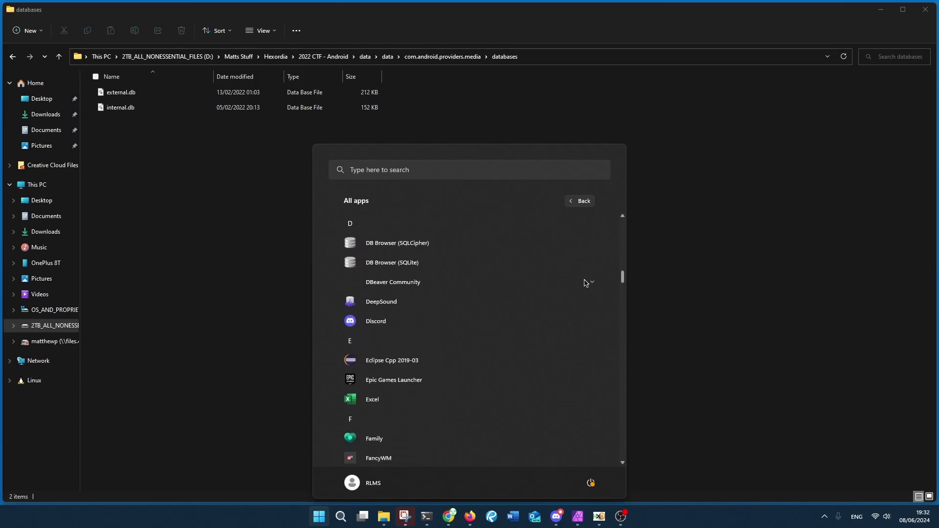
pyautogui.click(443, 248)
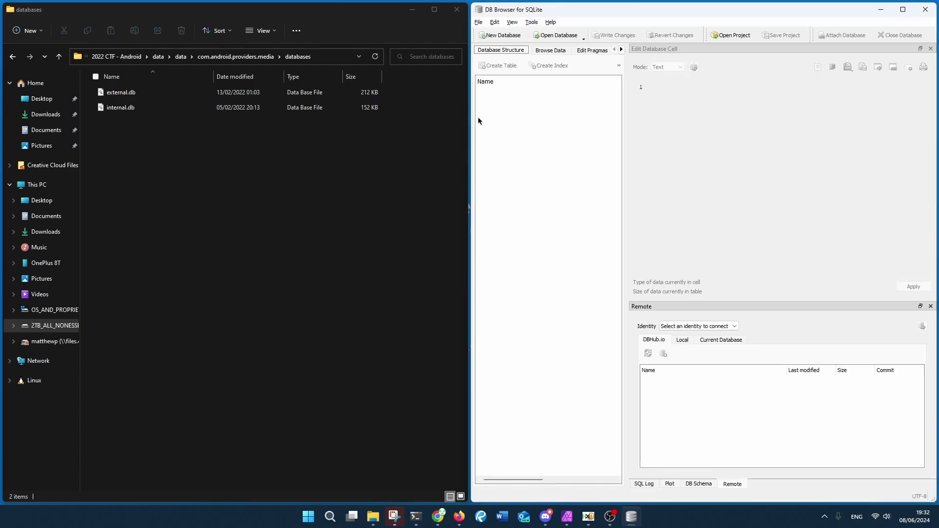
pyautogui.moveTo(121, 92); pyautogui.dragTo(597, 110)
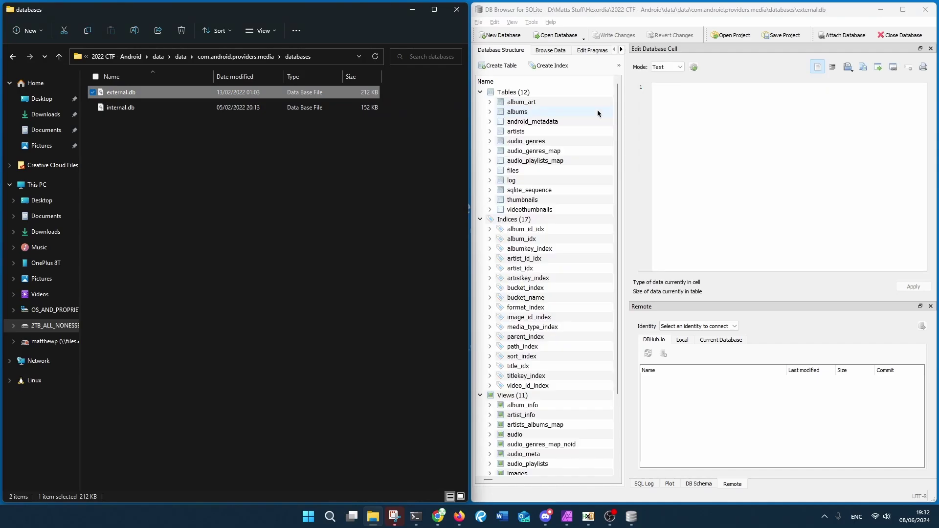
# Step: Maximize the database browser and browse external.db's data, checking the albums table and displaying the files table
pyautogui.click(552, 52)
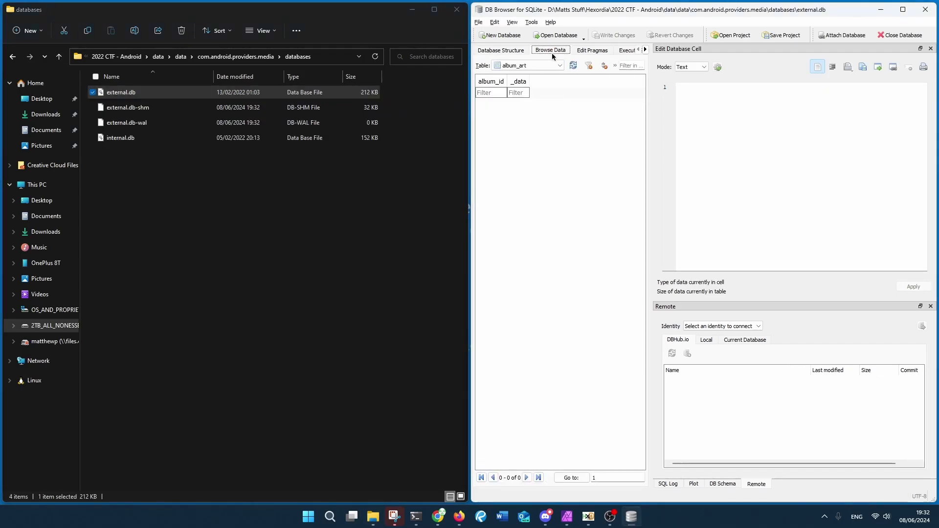
pyautogui.click(412, 9)
pyautogui.press('super+Up')
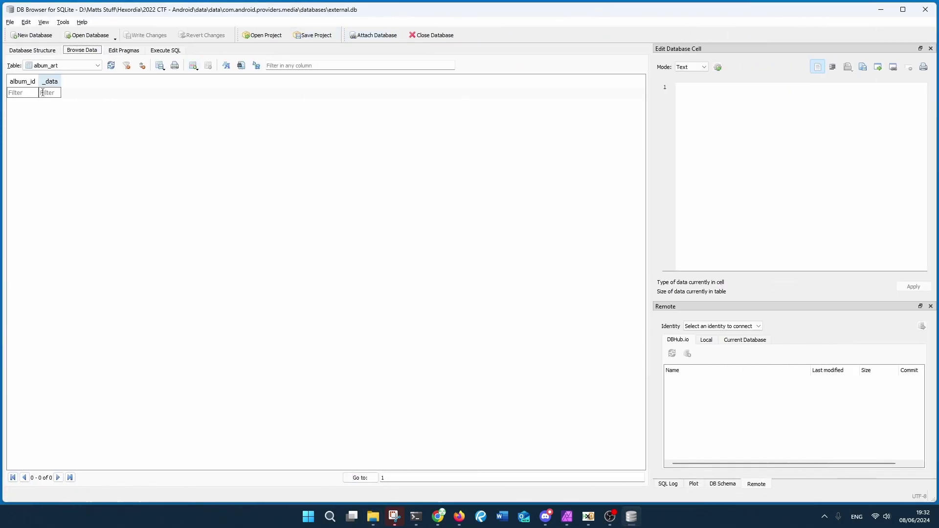
pyautogui.click(90, 65)
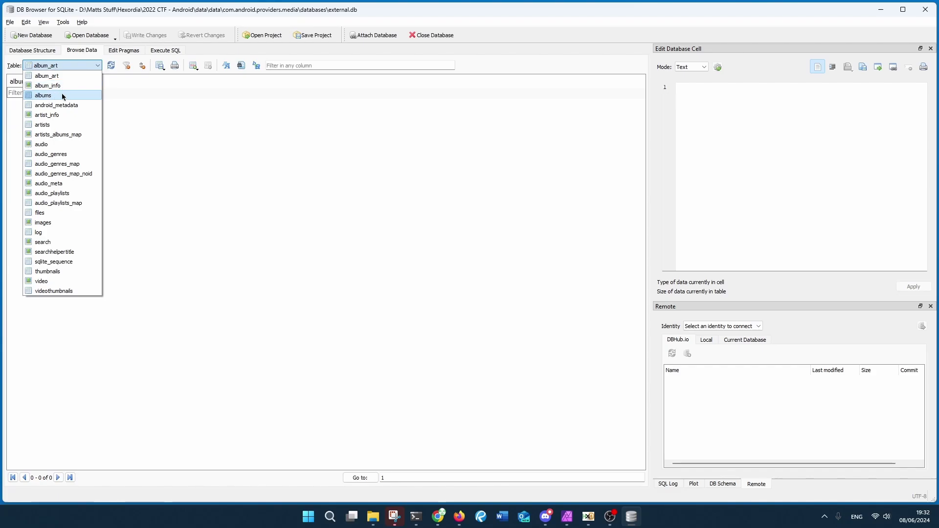
pyautogui.click(62, 94)
pyautogui.click(68, 69)
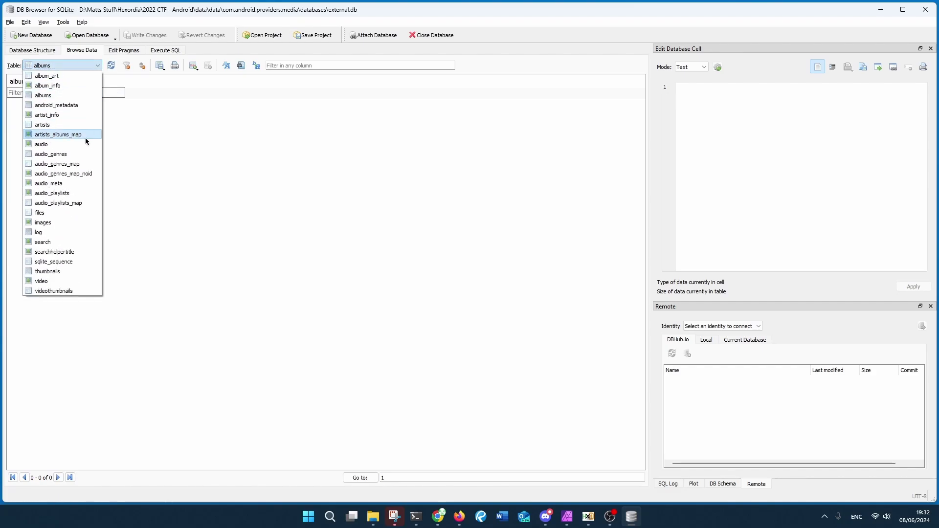
pyautogui.click(75, 212)
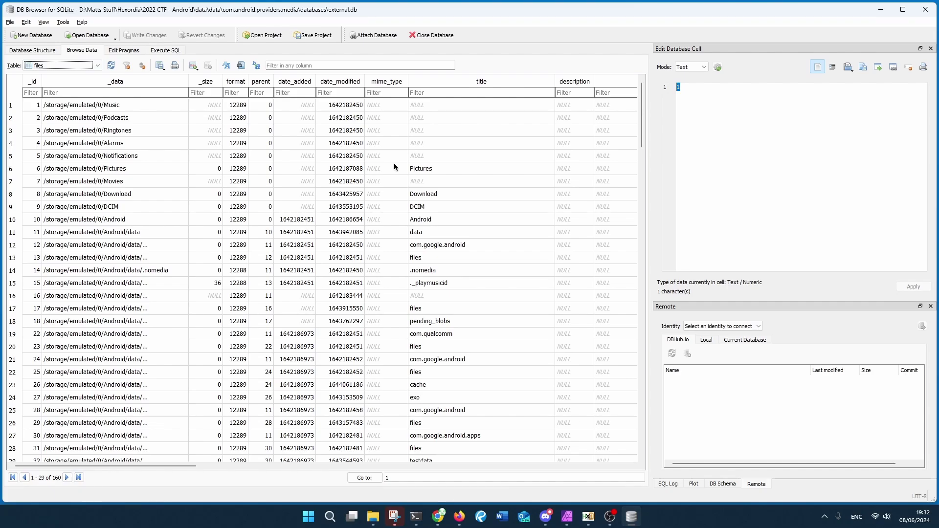
# Step: Compare the _data paths and titles of the Movies, Download and YouTube app folder entries in the files table
pyautogui.click(148, 180)
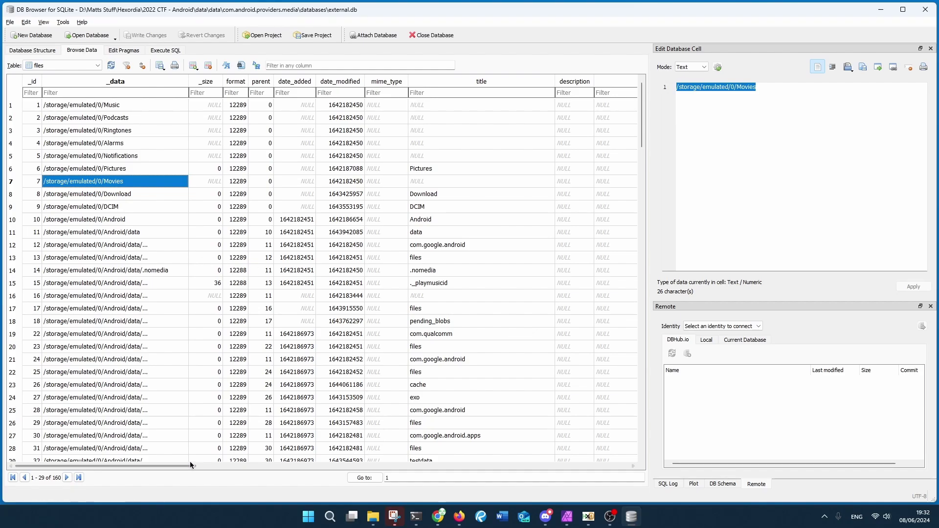
pyautogui.moveTo(179, 464); pyautogui.dragTo(168, 450)
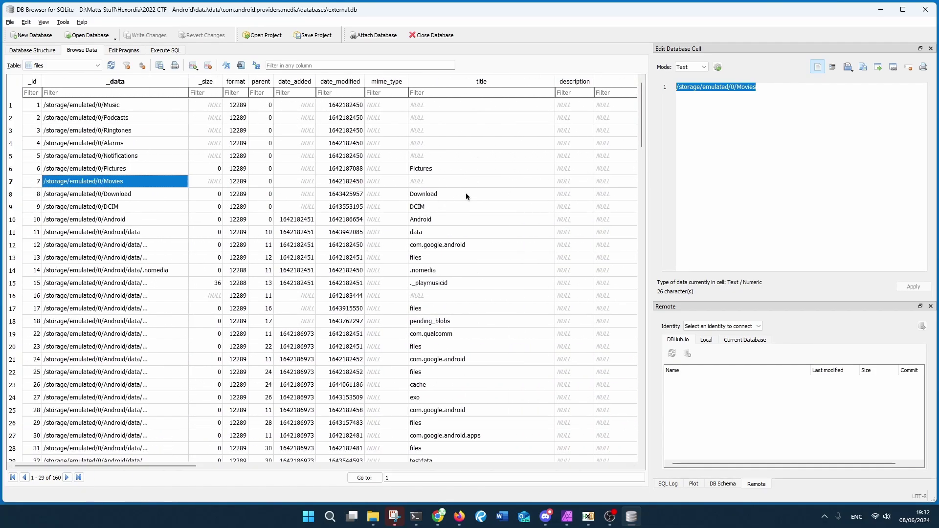
pyautogui.click(438, 195)
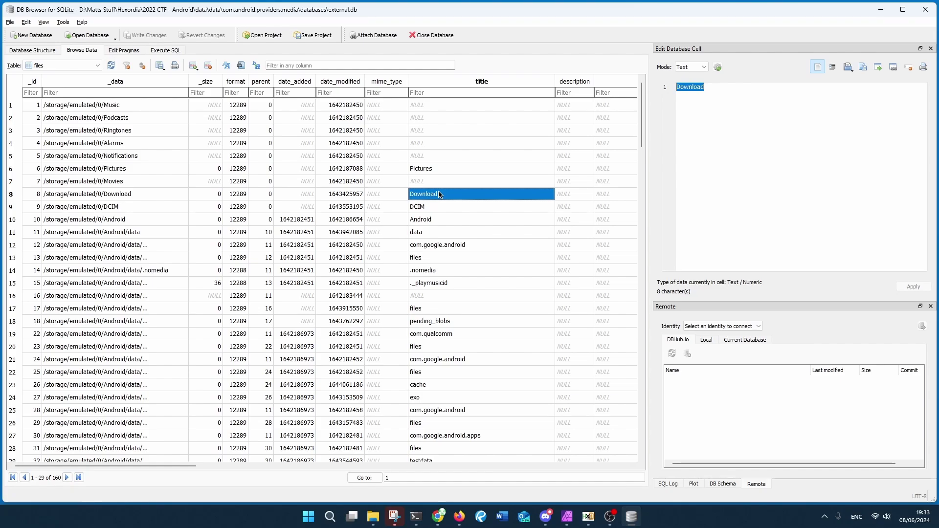
pyautogui.click(124, 194)
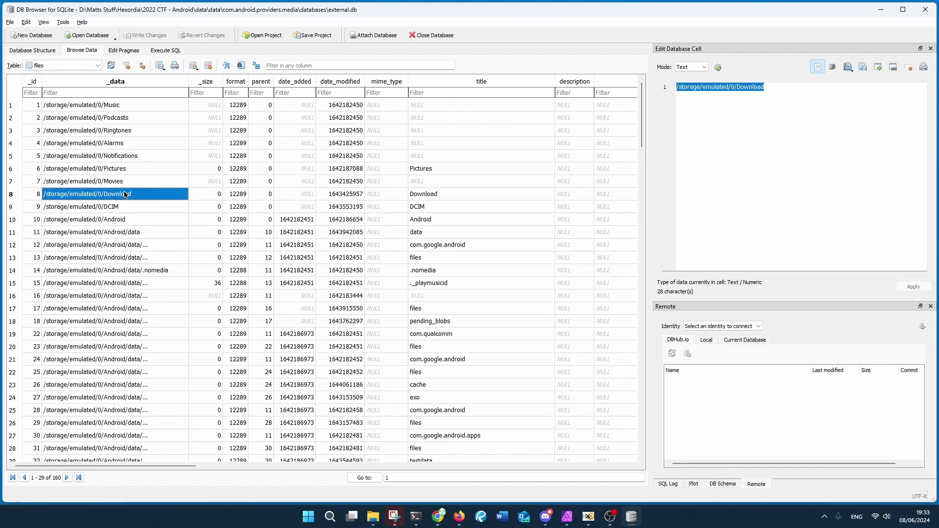
pyautogui.click(429, 196)
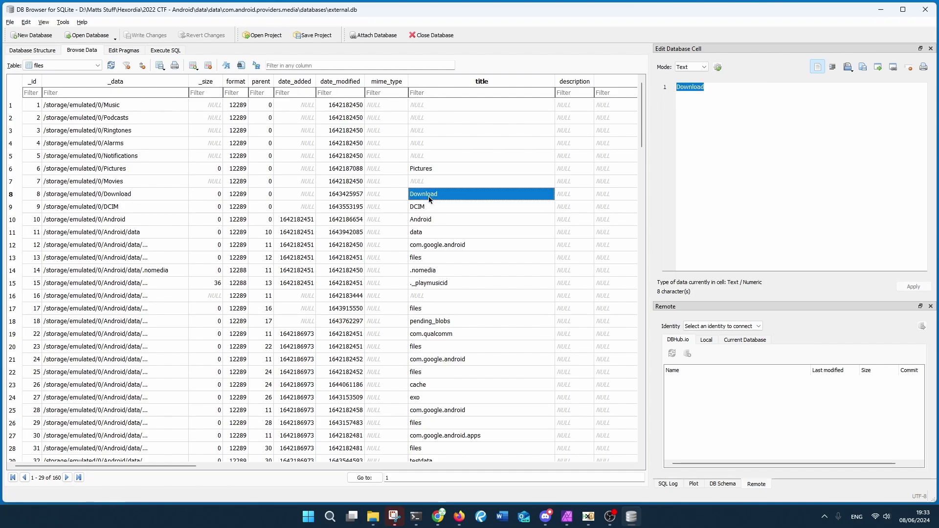
pyautogui.scroll(-1, 431, 205)
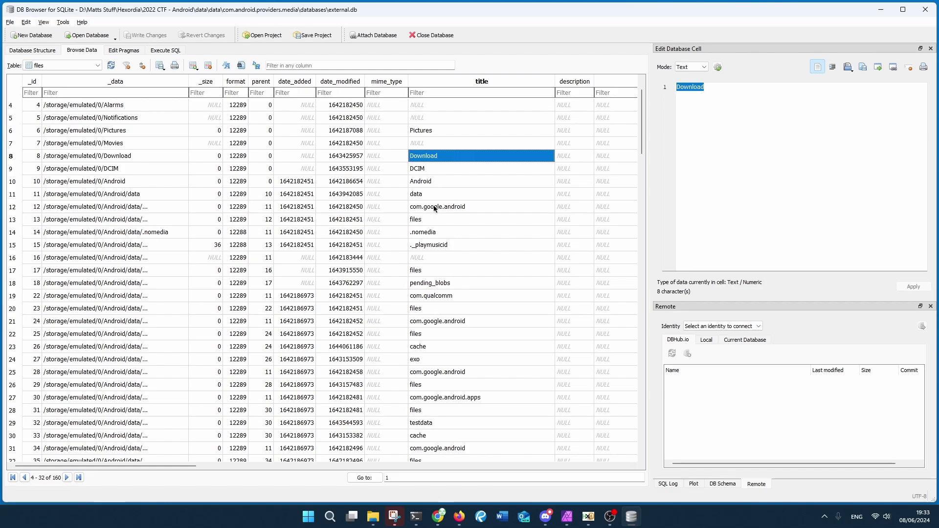
pyautogui.scroll(-1, 434, 210)
pyautogui.click(105, 283)
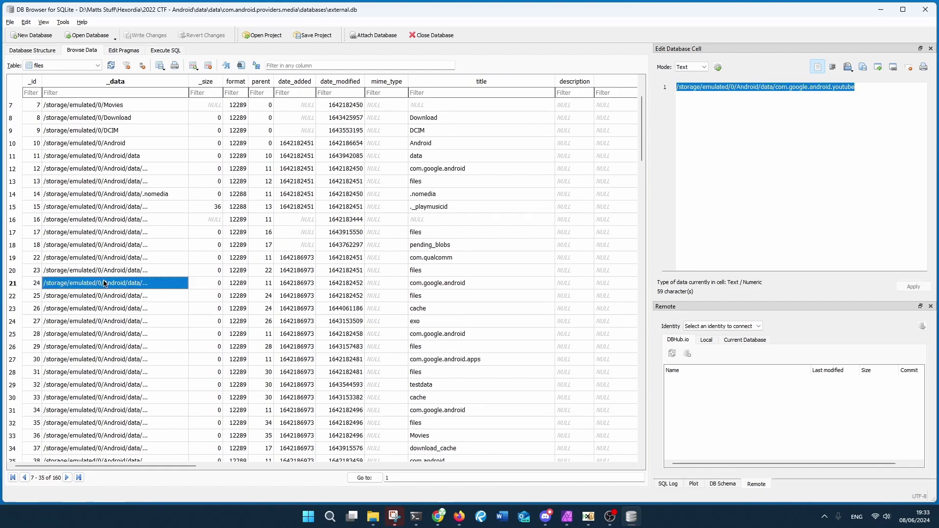
pyautogui.click(467, 283)
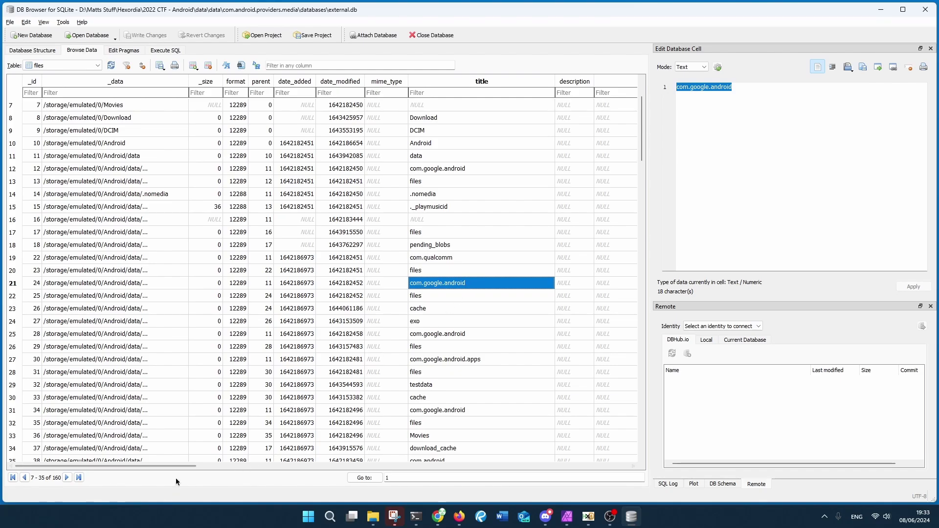
# Step: Look through the files table for image entries, examining their titles, display names, MIME types and storage paths
pyautogui.moveTo(183, 465); pyautogui.dragTo(218, 447)
pyautogui.click(319, 297)
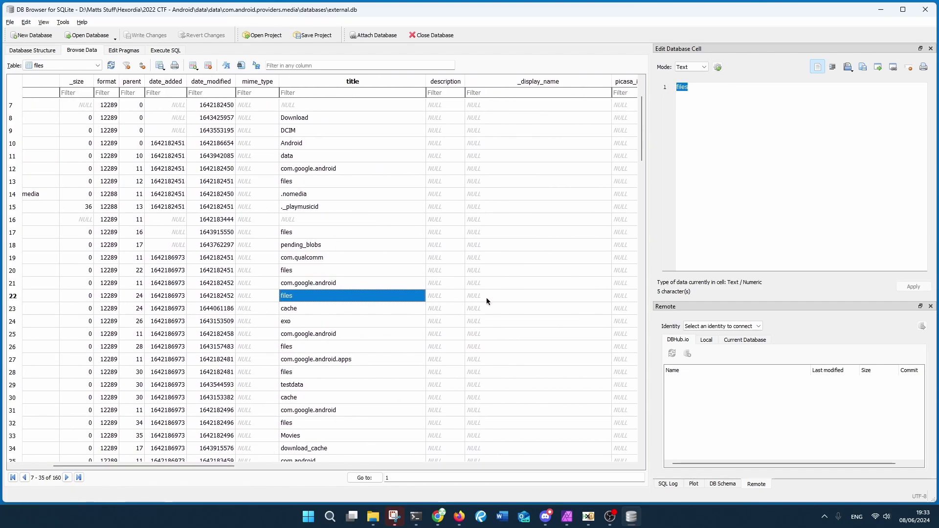
pyautogui.scroll(2, 487, 299)
pyautogui.scroll(-10, 489, 295)
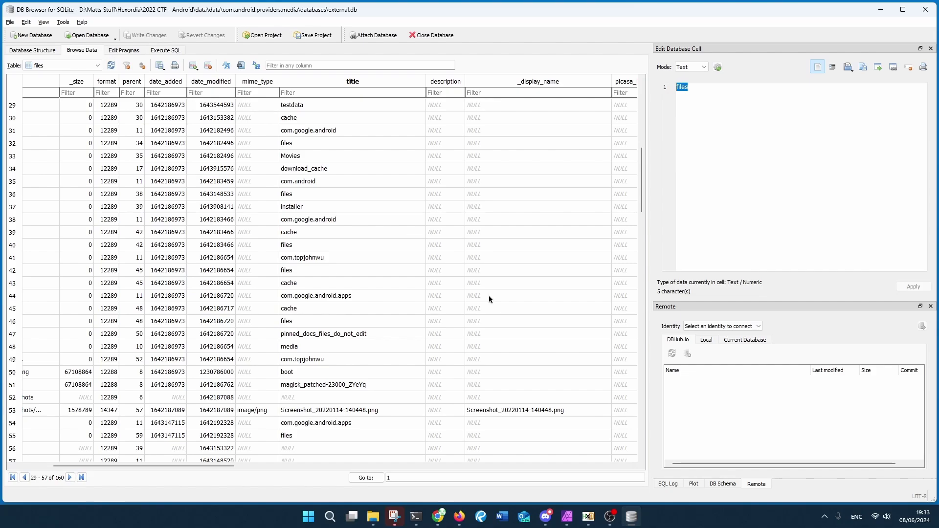
pyautogui.scroll(-1, 488, 298)
pyautogui.scroll(-8, 486, 301)
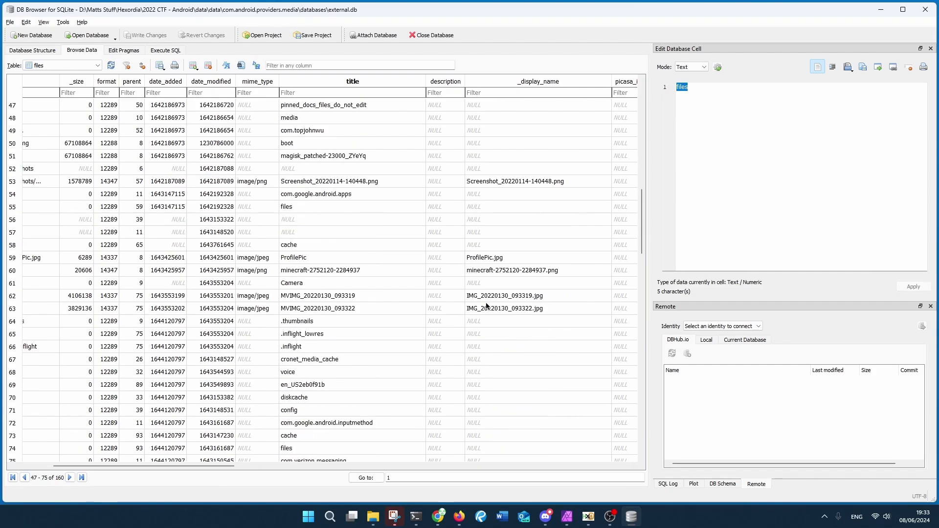
pyautogui.moveTo(227, 465); pyautogui.dragTo(111, 464)
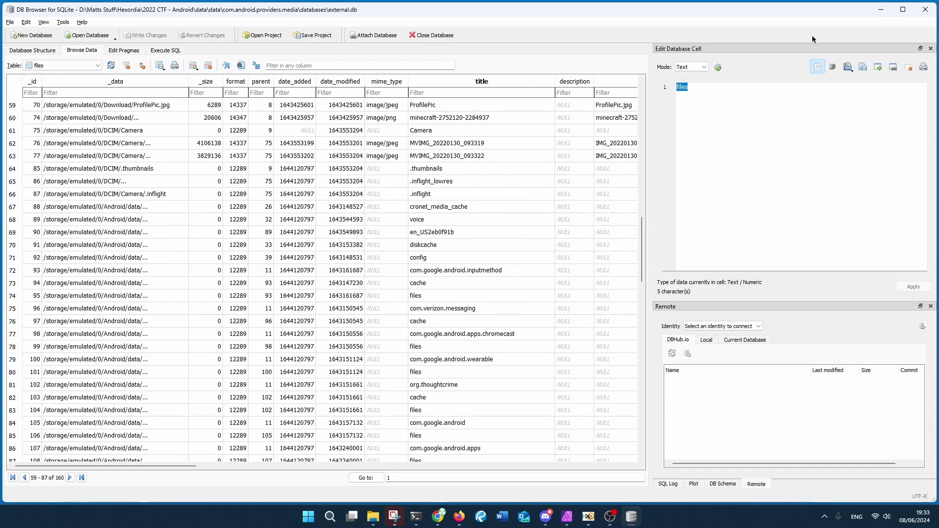
# Step: Try to load internal.db from File Explorer into the database browser and view its tables
pyautogui.click(373, 520)
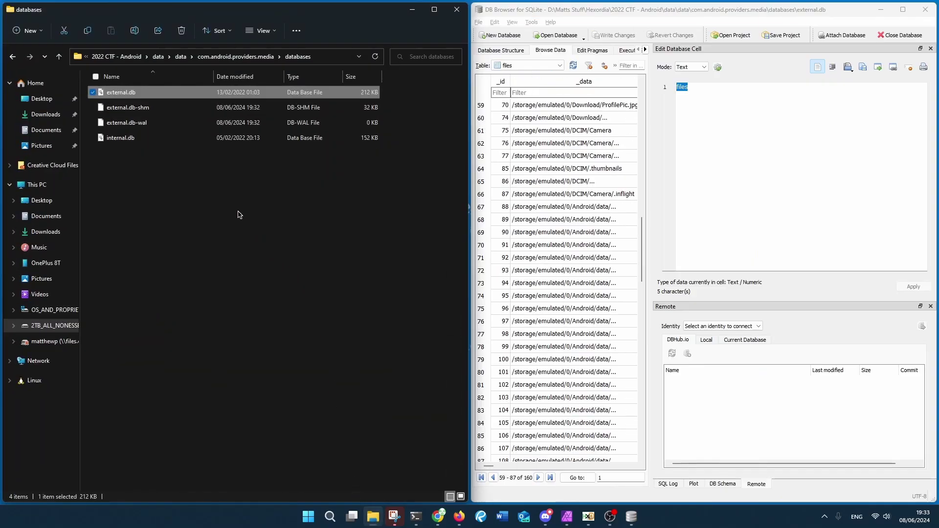
pyautogui.moveTo(182, 141); pyautogui.dragTo(568, 142)
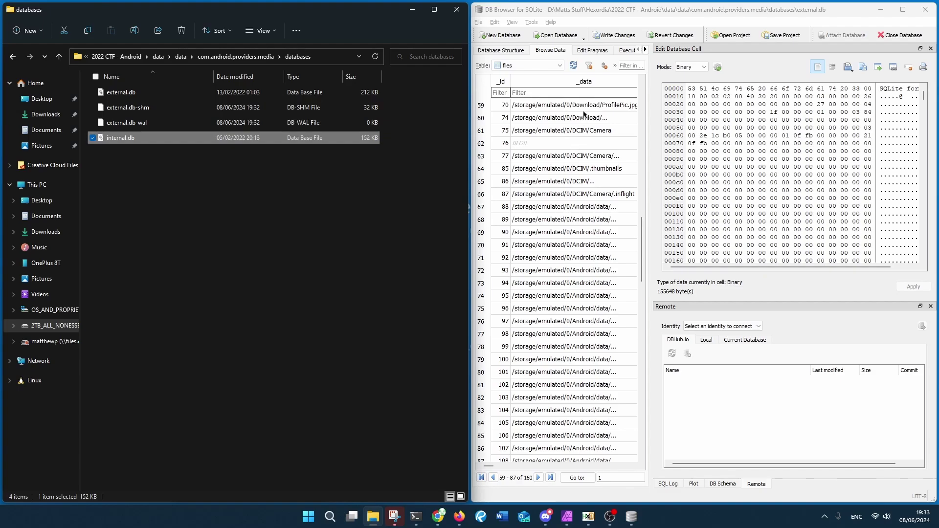
pyautogui.click(562, 69)
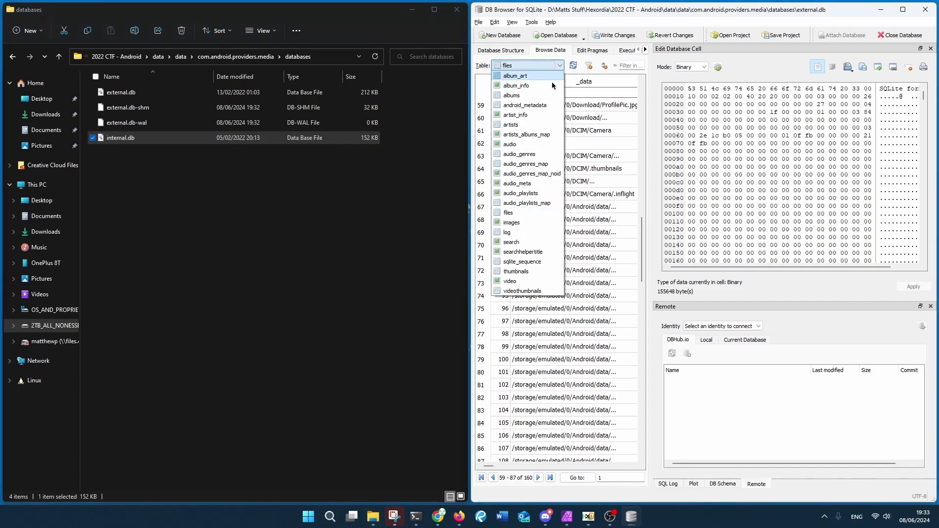
pyautogui.click(534, 166)
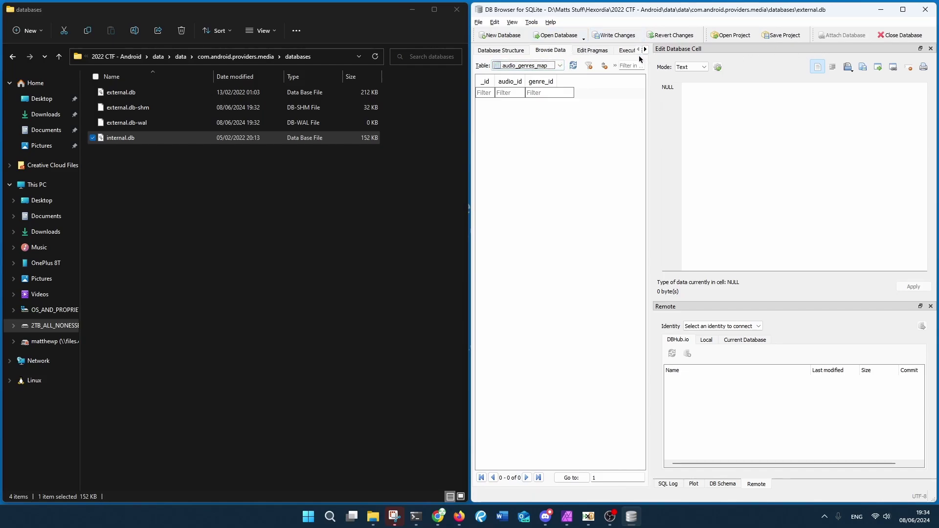
pyautogui.click(412, 14)
pyautogui.click(412, 15)
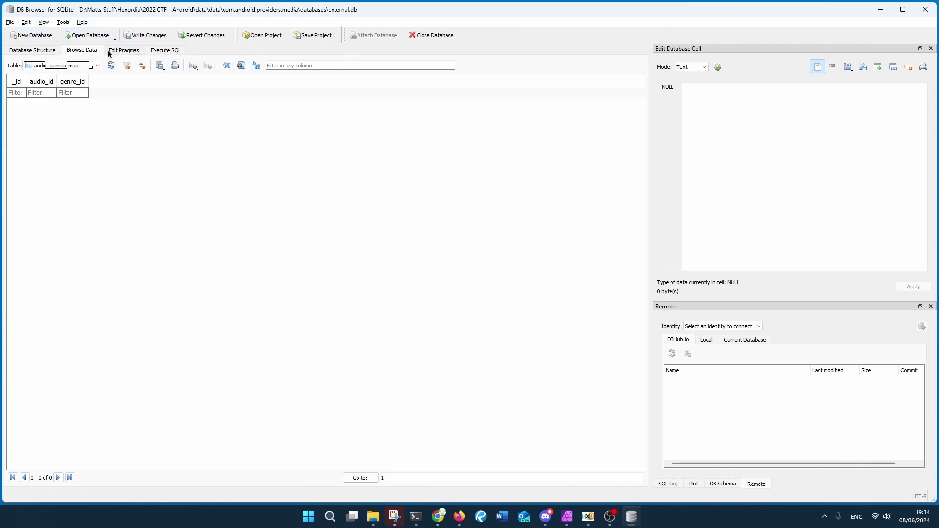
# Step: Start opening another database file and browse the D: drive to the personal folder that holds the Hexordia files
pyautogui.moveTo(434, 4)
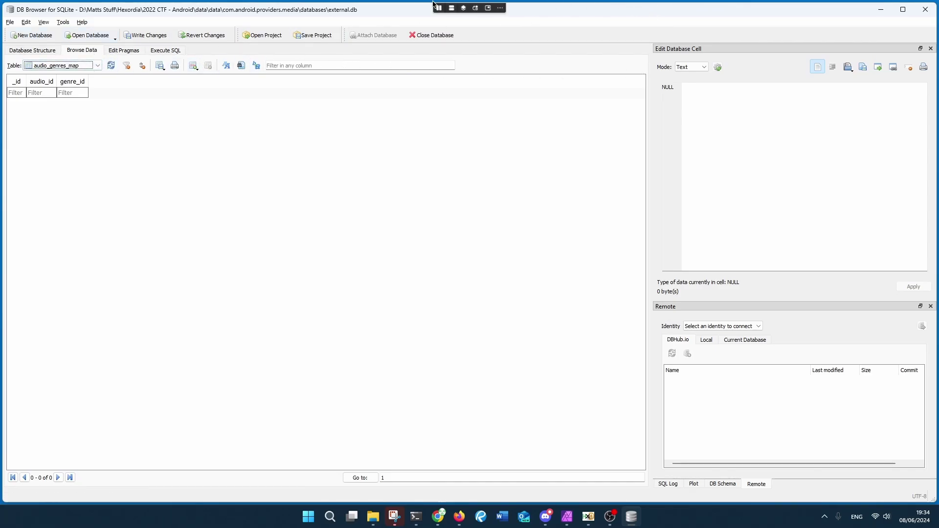
pyautogui.click(10, 22)
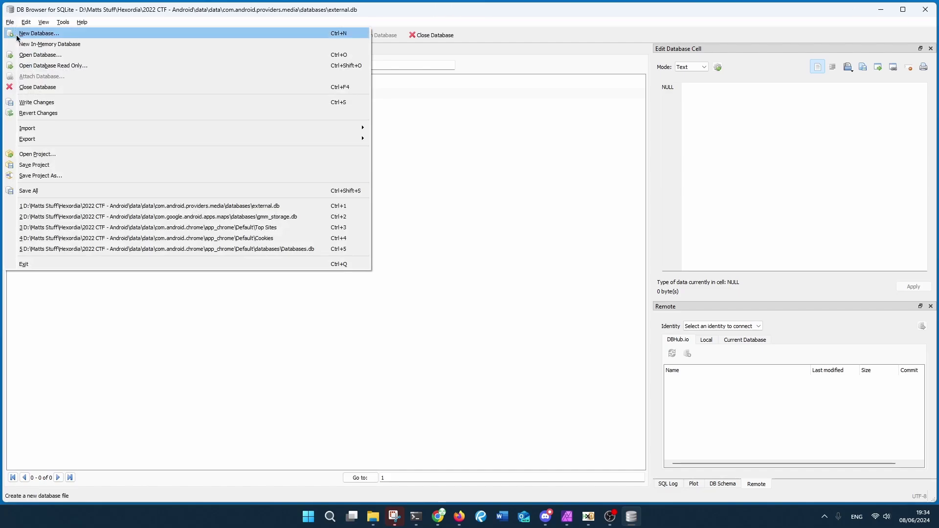
pyautogui.click(37, 58)
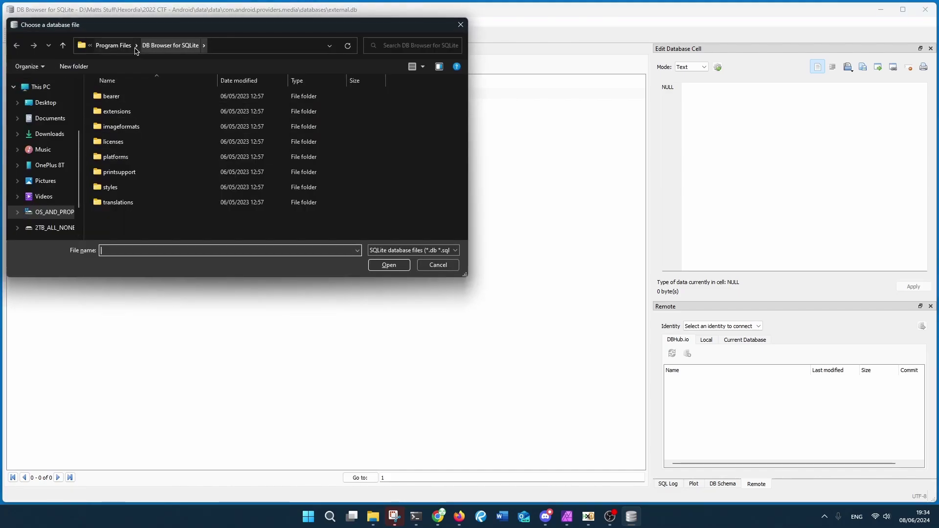
pyautogui.click(52, 228)
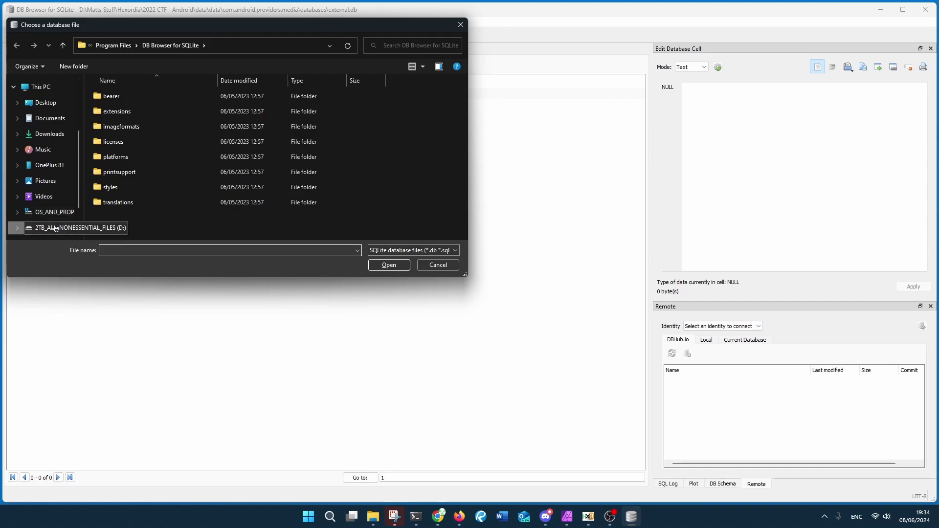
pyautogui.scroll(-4, 107, 184)
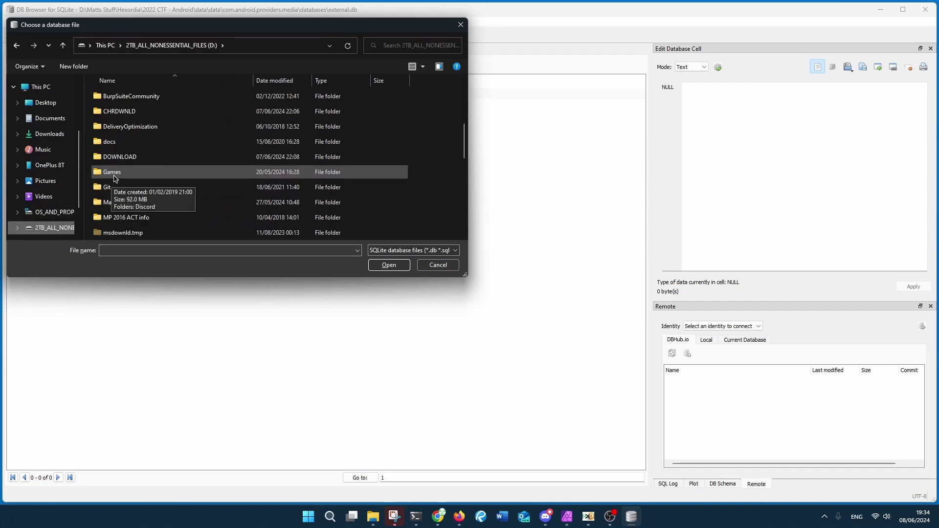
pyautogui.scroll(-4, 108, 186)
pyautogui.scroll(-2, 125, 190)
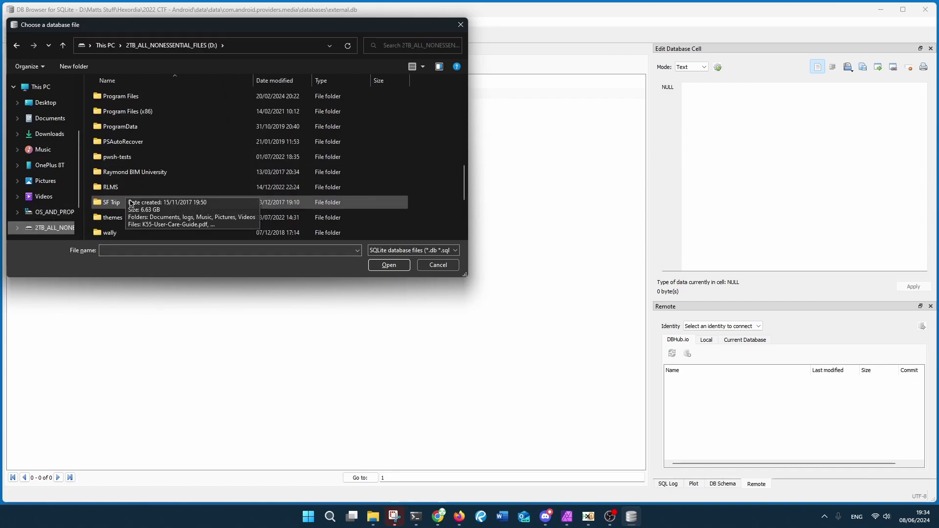
pyautogui.scroll(-1, 135, 207)
pyautogui.scroll(-1, 161, 205)
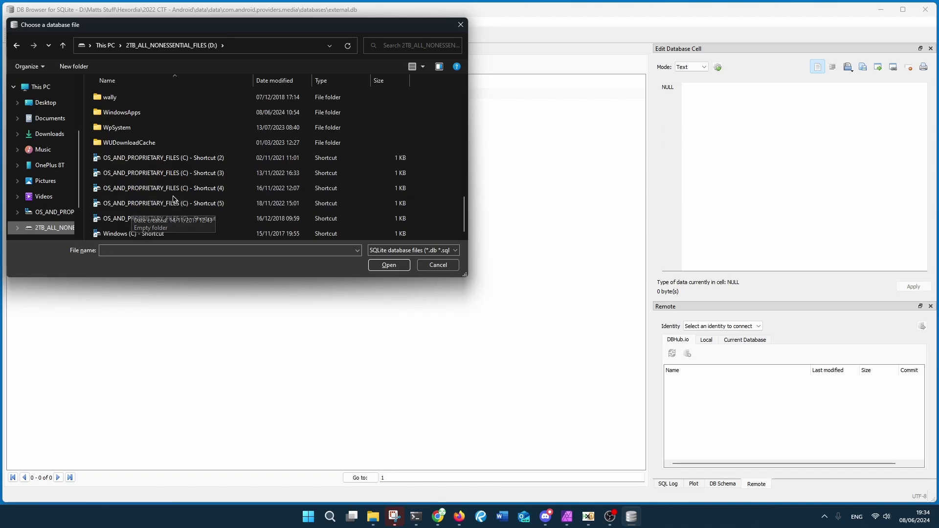
pyautogui.scroll(3, 178, 189)
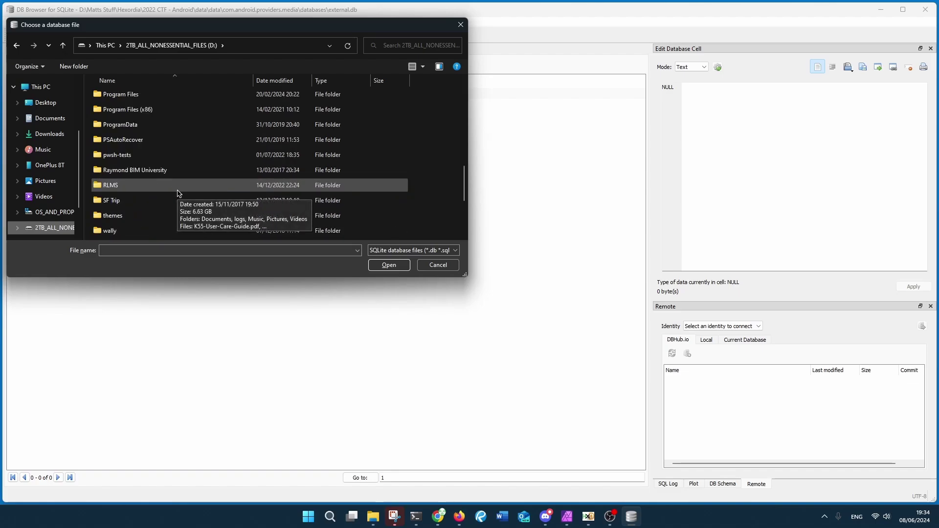
pyautogui.scroll(3, 188, 137)
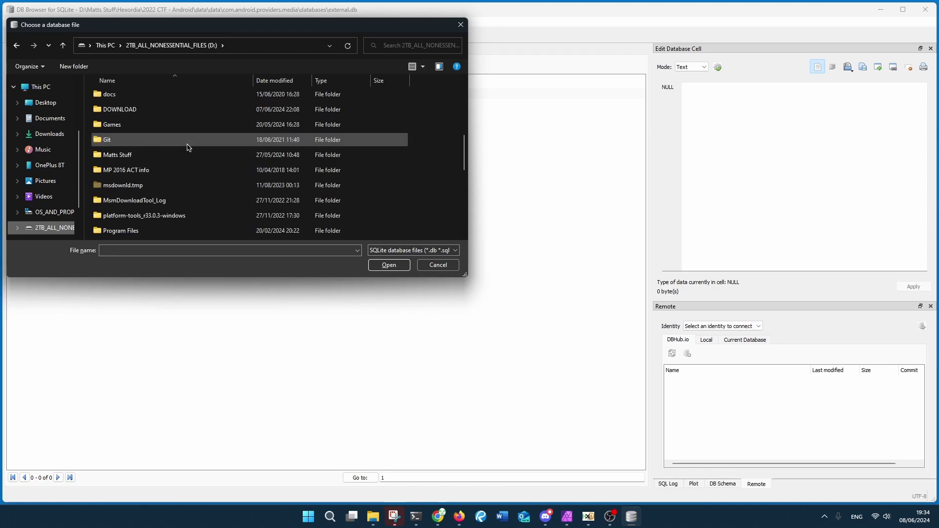
pyautogui.doubleClick(188, 155)
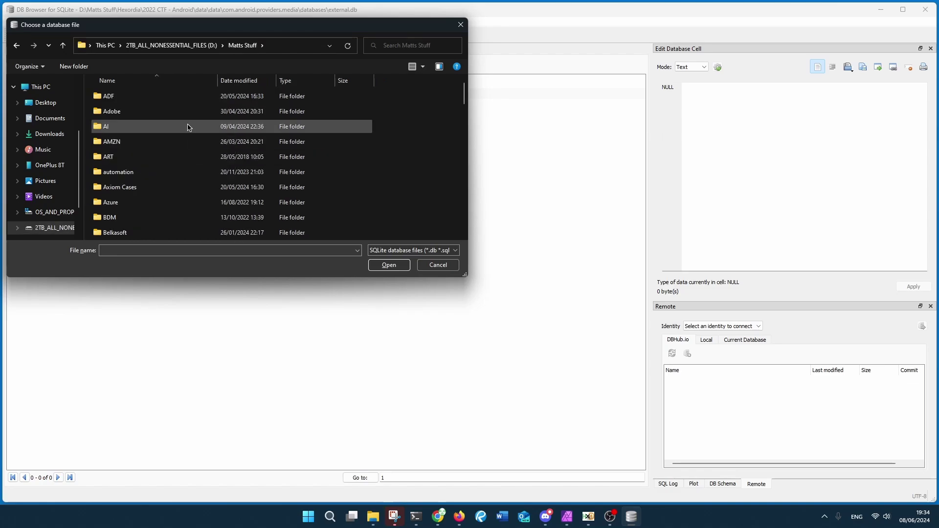
# Step: Go into the Hexordia folder and through 2022 CTF - Android to its data\data folder
pyautogui.scroll(-2, 187, 128)
pyautogui.scroll(-2, 187, 128)
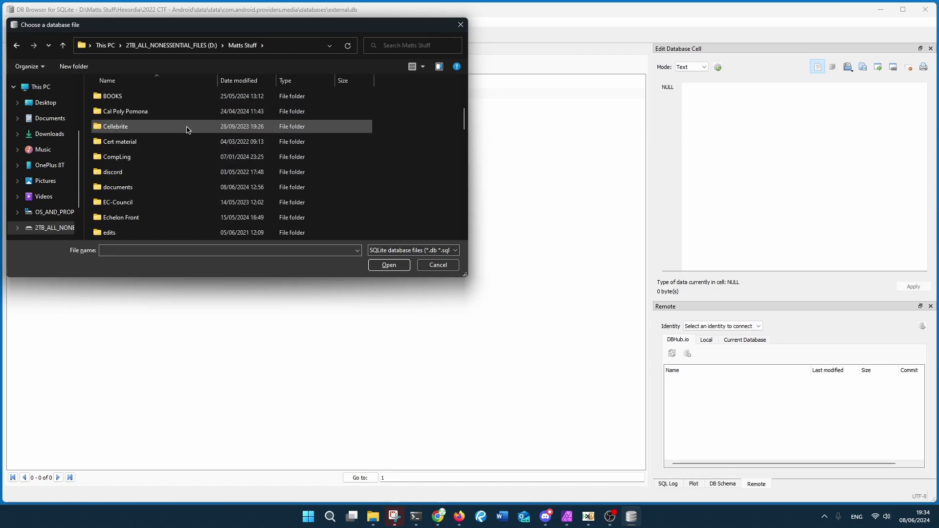
pyautogui.scroll(-2, 187, 129)
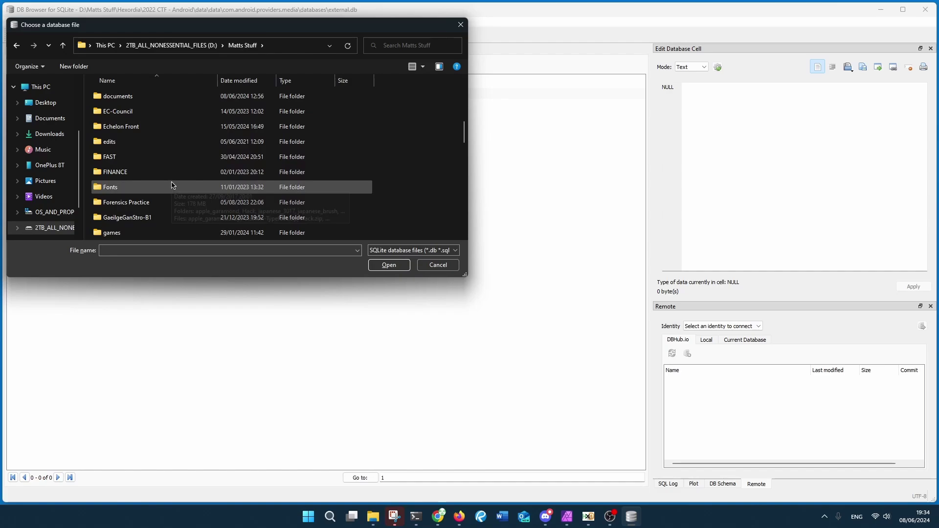
pyautogui.scroll(-1, 176, 191)
pyautogui.scroll(-1, 172, 190)
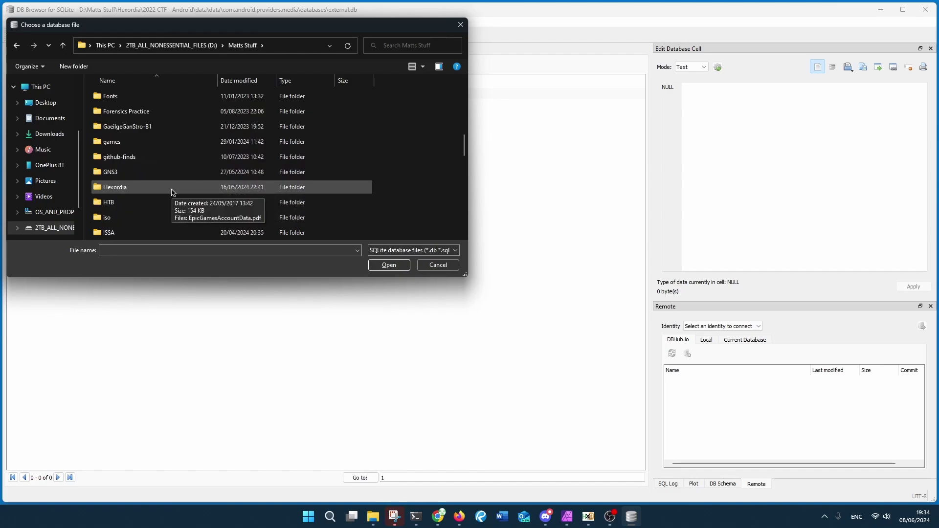
pyautogui.doubleClick(172, 189)
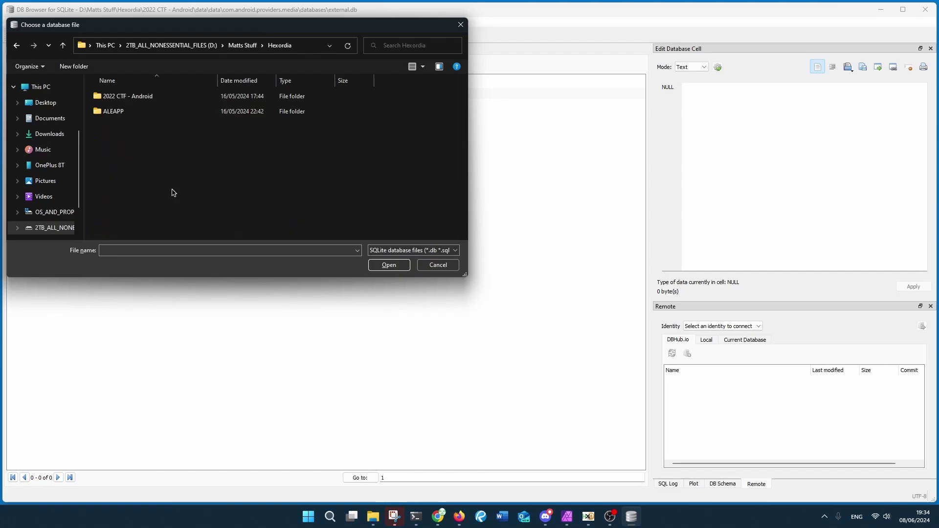
pyautogui.doubleClick(157, 100)
pyautogui.doubleClick(160, 98)
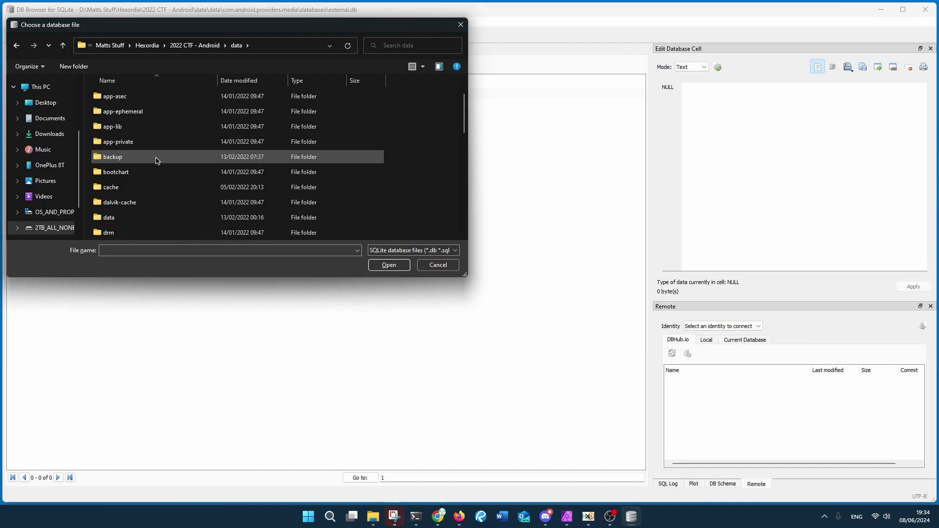
pyautogui.doubleClick(165, 217)
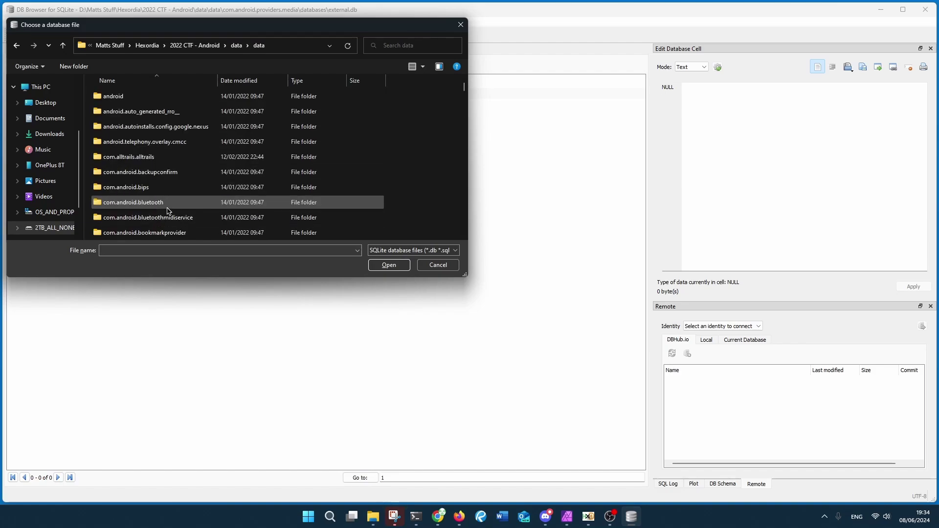
# Step: Open internal.db from the databases folder of com.android.providers.media, discarding the changes to external.db
pyautogui.scroll(-3, 149, 166)
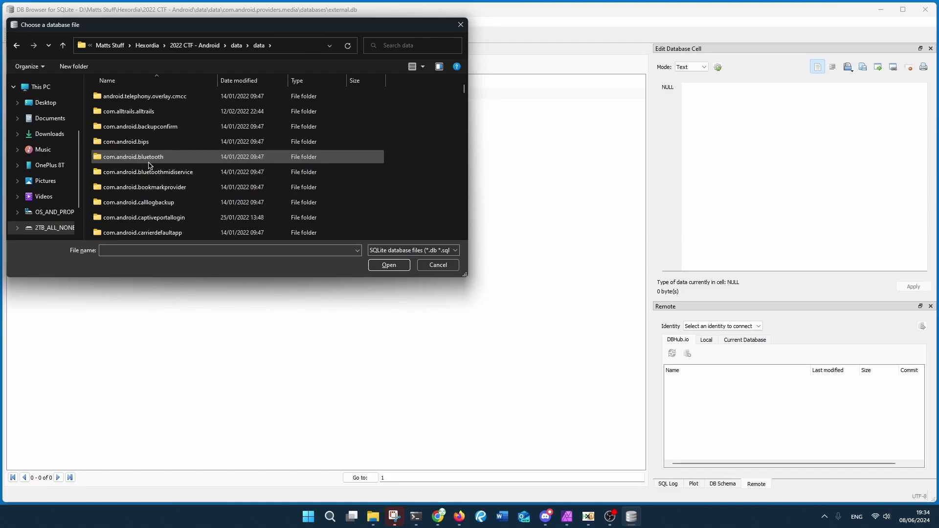
pyautogui.scroll(-2, 150, 165)
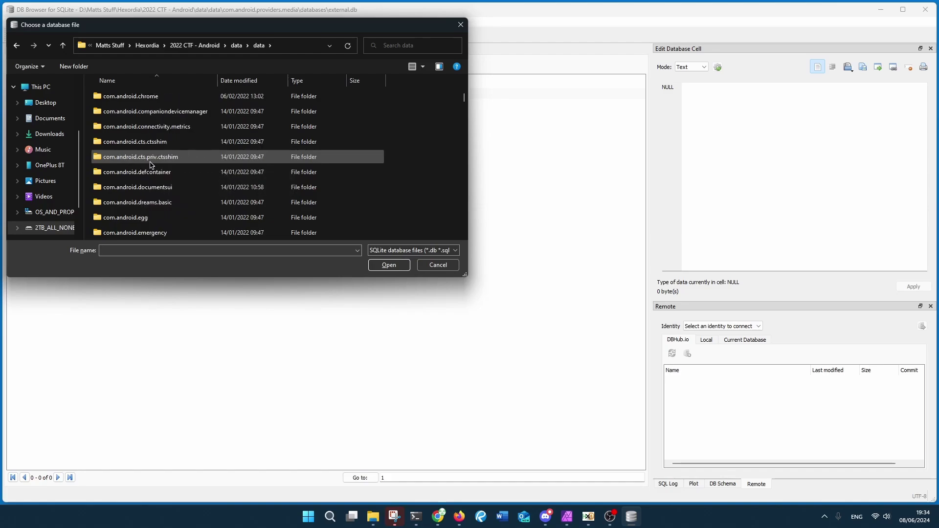
pyautogui.scroll(-2, 149, 166)
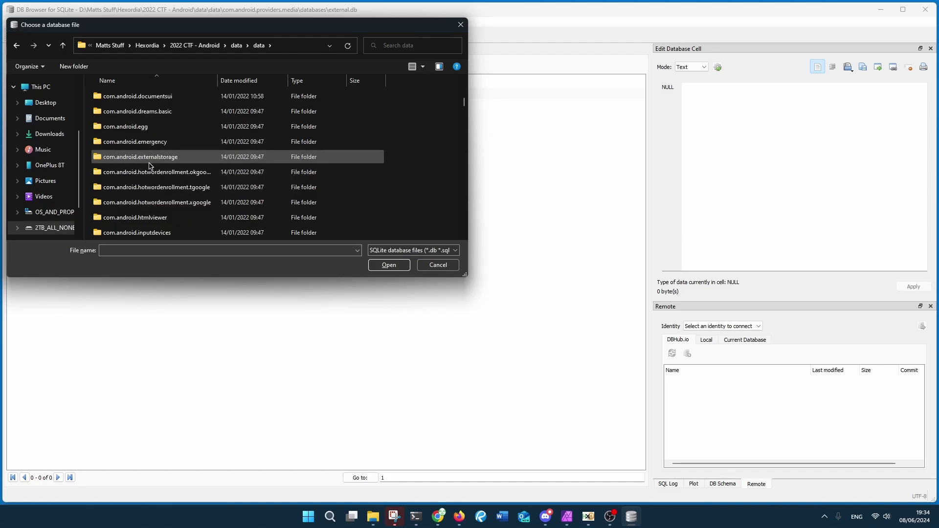
pyautogui.scroll(-4, 149, 165)
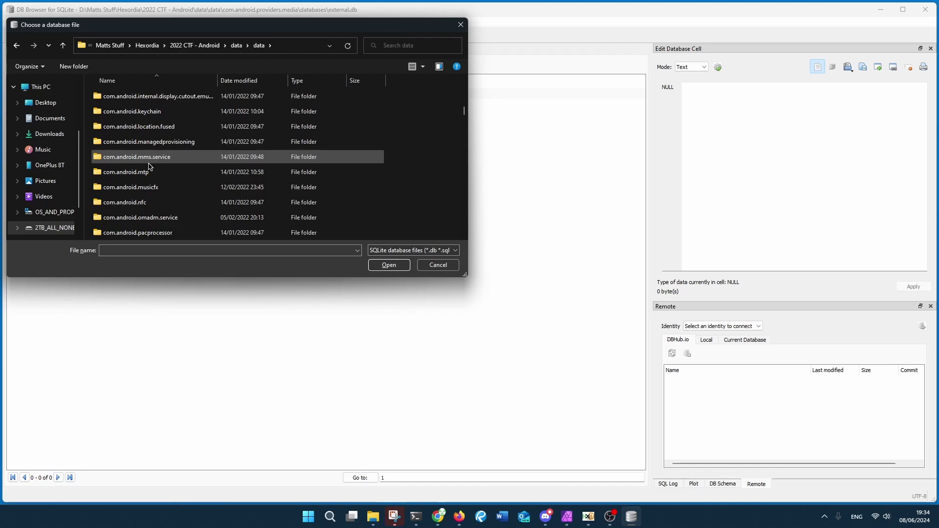
pyautogui.scroll(-1, 149, 166)
pyautogui.scroll(-1, 157, 182)
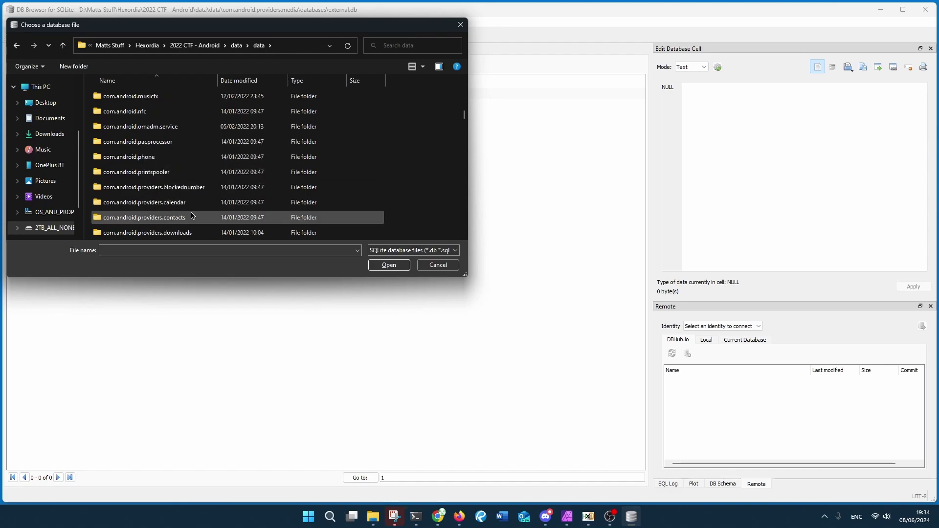
pyautogui.scroll(-1, 197, 205)
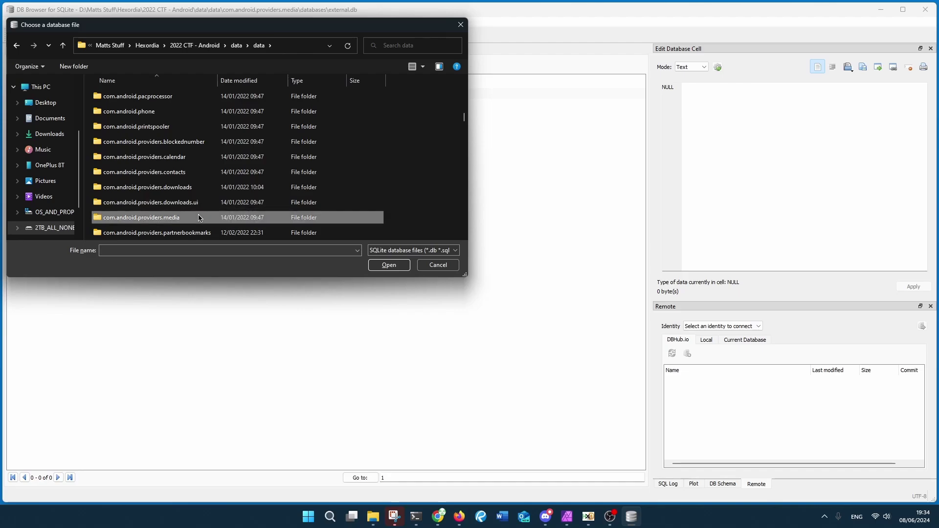
pyautogui.doubleClick(200, 216)
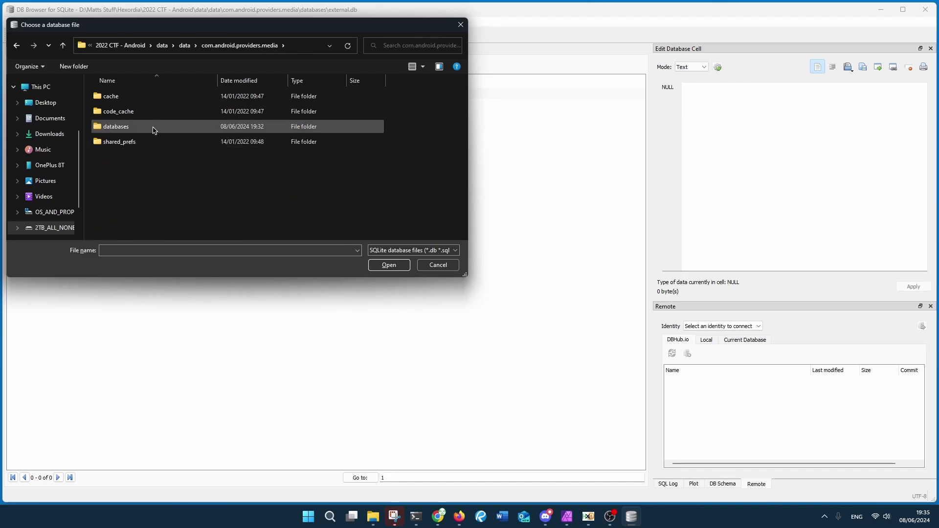
pyautogui.doubleClick(153, 127)
pyautogui.doubleClick(147, 113)
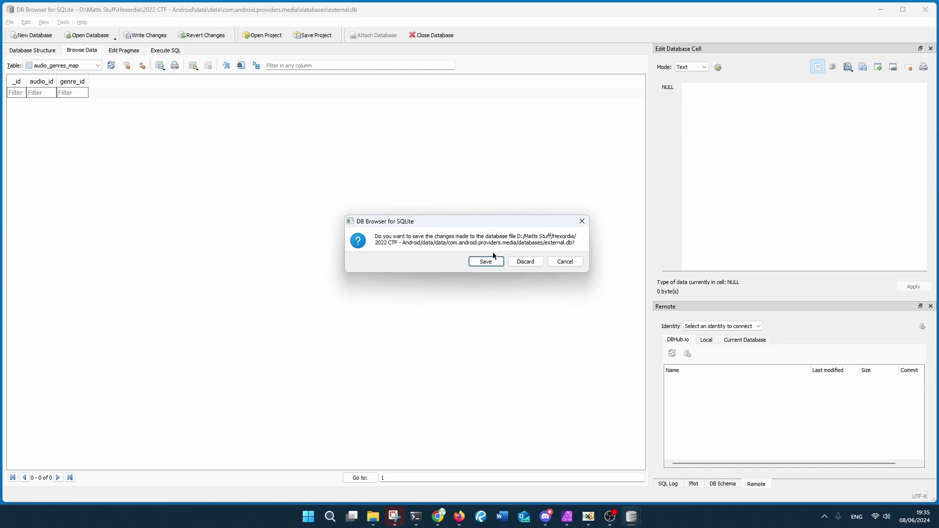
pyautogui.click(516, 262)
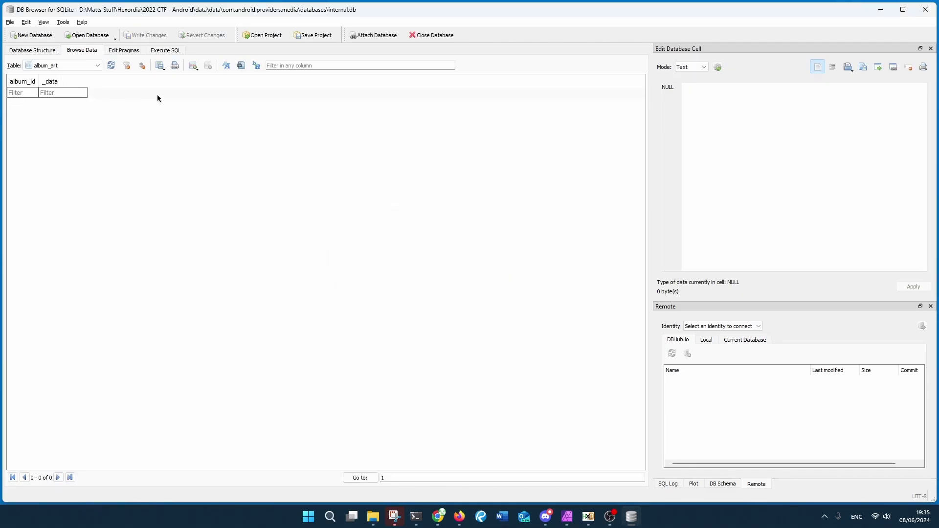
# Step: Display the files table of internal.db and inspect the title cells of the Monkey Around and Hotline ringtones
pyautogui.click(90, 63)
pyautogui.click(72, 173)
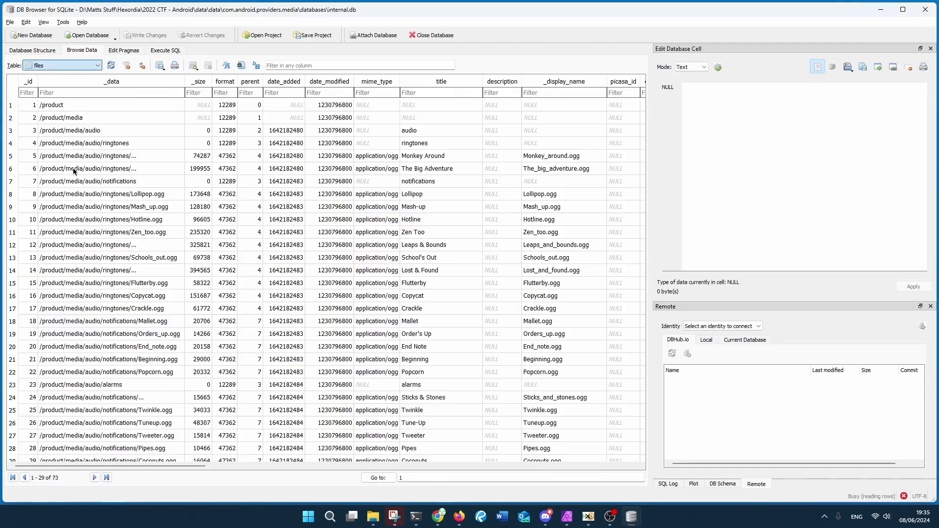
pyautogui.click(417, 159)
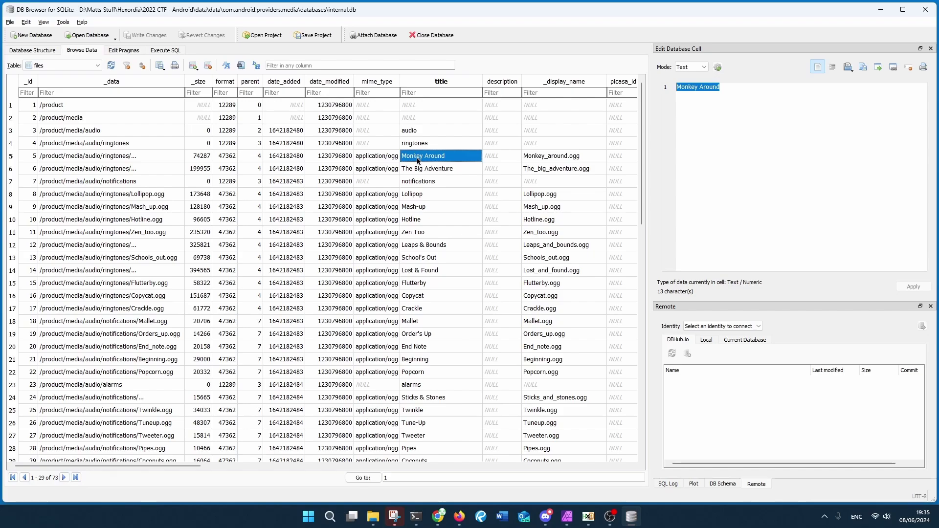
pyautogui.click(434, 221)
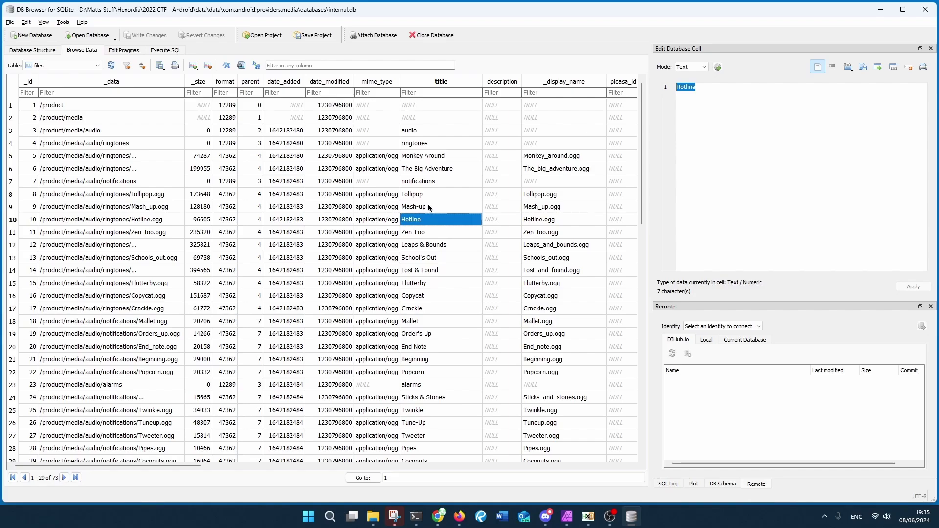
# Step: Look through the whole files table, examining the titles and paths of the ringtone, notification, alarm and UI sound entries
pyautogui.scroll(-1, 422, 198)
pyautogui.scroll(-1, 422, 198)
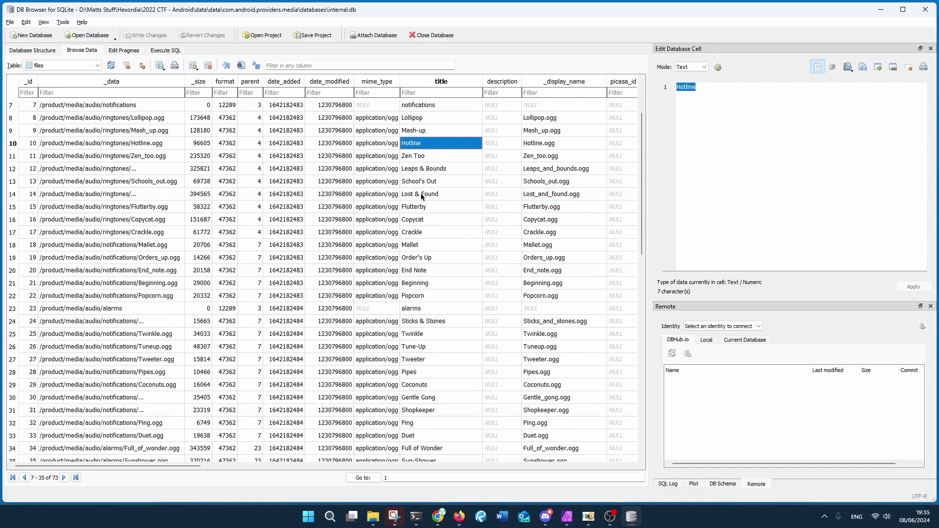
pyautogui.scroll(-1, 421, 196)
pyautogui.scroll(-2, 422, 196)
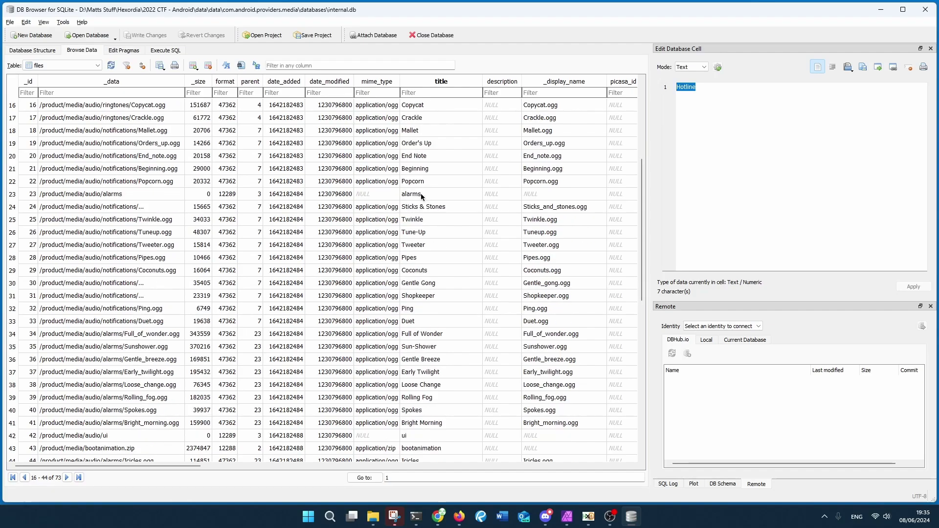
pyautogui.scroll(-6, 420, 195)
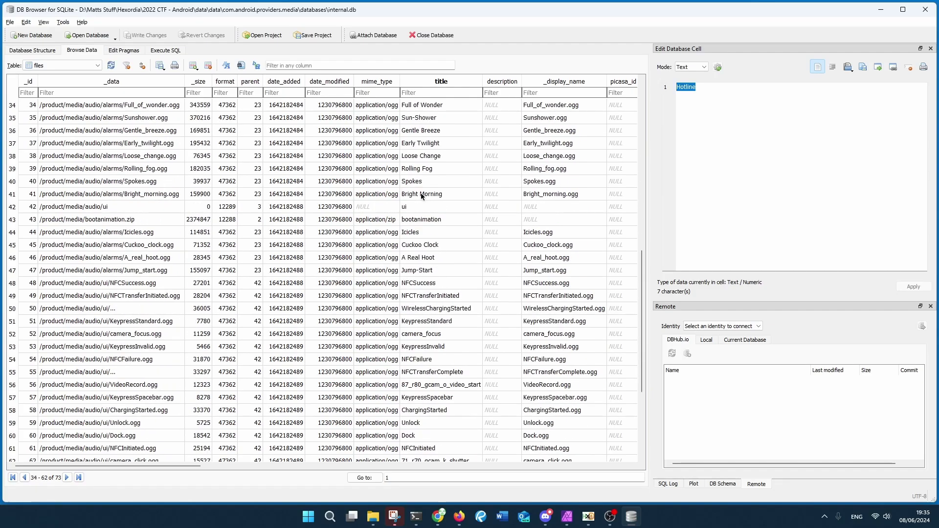
pyautogui.scroll(-4, 421, 195)
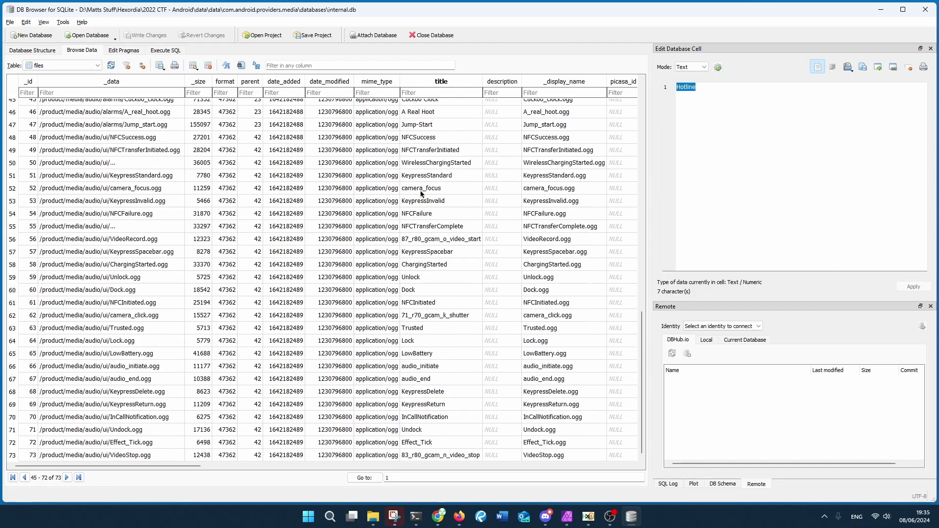
pyautogui.scroll(9, 420, 193)
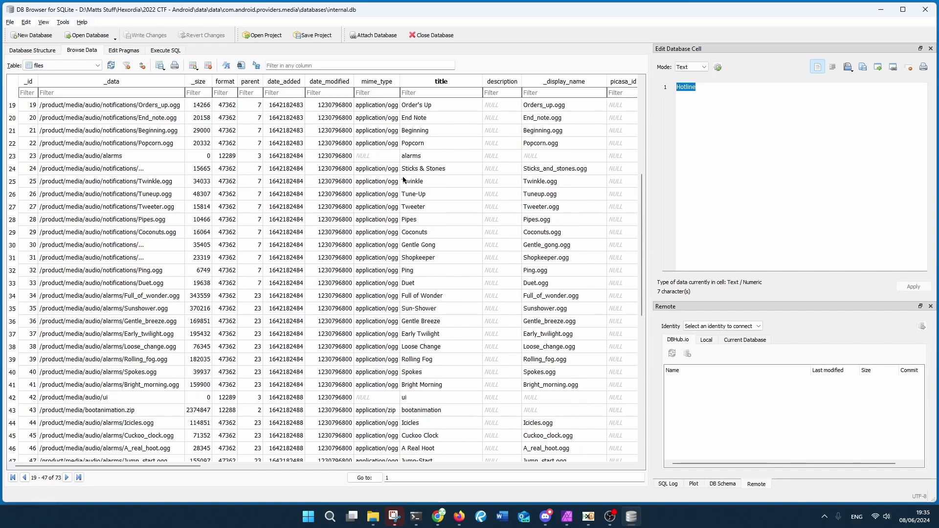
pyautogui.scroll(6, 404, 180)
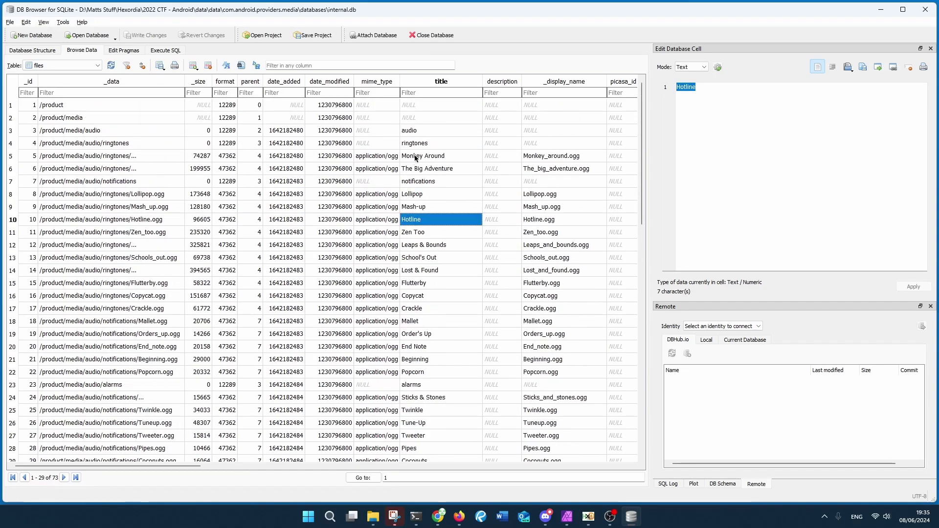
pyautogui.click(416, 157)
pyautogui.click(422, 170)
pyautogui.click(428, 183)
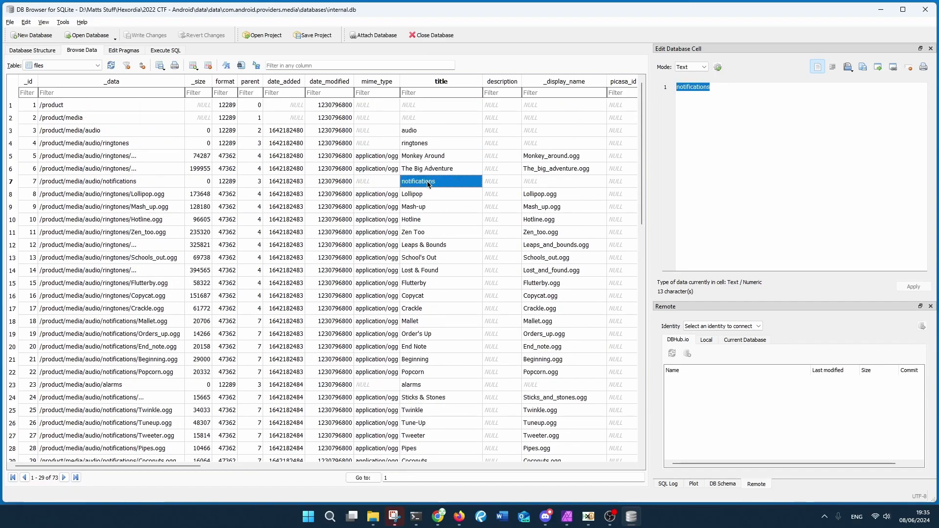
# Step: Inspect the title cells of the Lollipop, Mash-up and Hotline ringtones in the files table
pyautogui.click(432, 198)
pyautogui.click(434, 206)
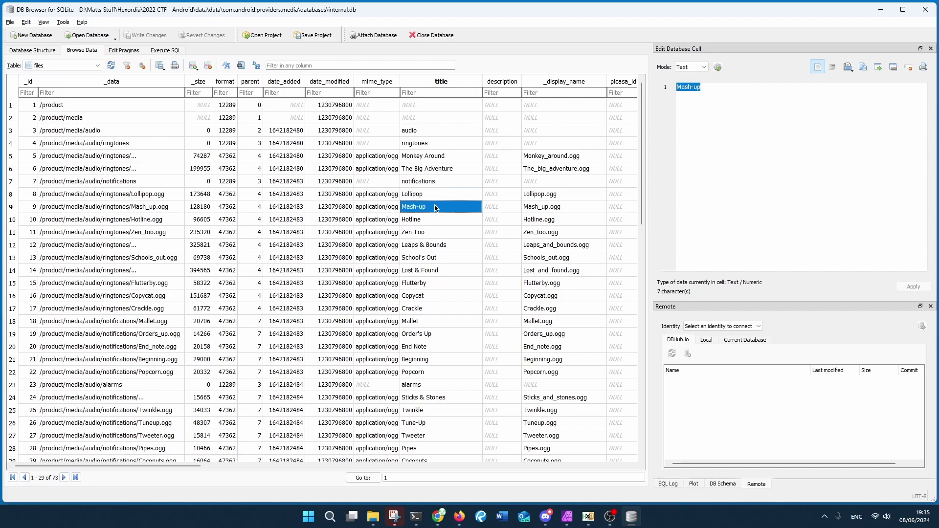
pyautogui.click(437, 220)
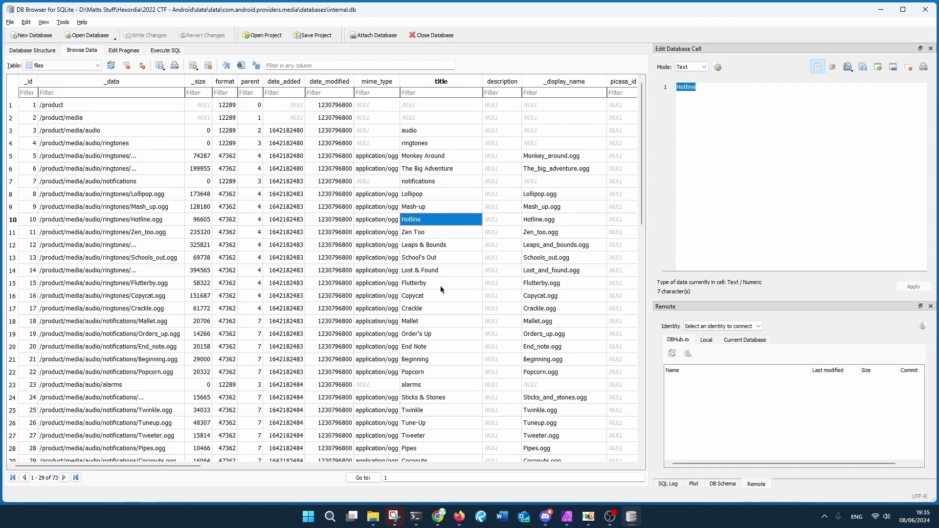
# Step: Review the files table of internal.db from the first to the last row, comparing the system sound titles with their file paths
pyautogui.scroll(-5, 443, 291)
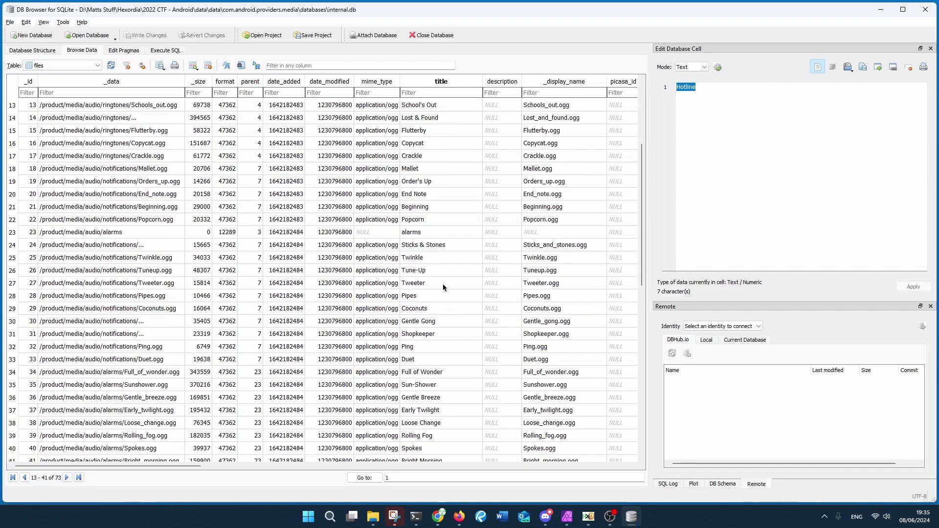
pyautogui.scroll(-6, 442, 283)
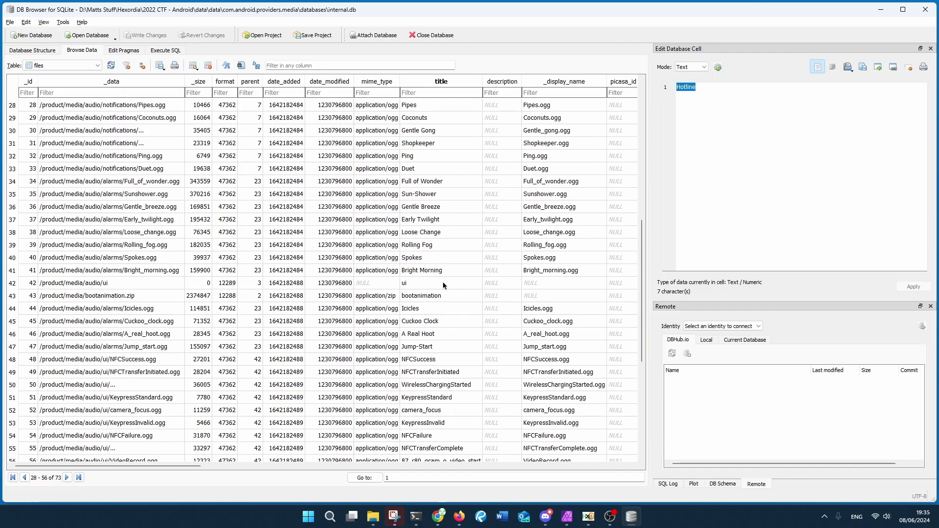
pyautogui.scroll(-2, 444, 285)
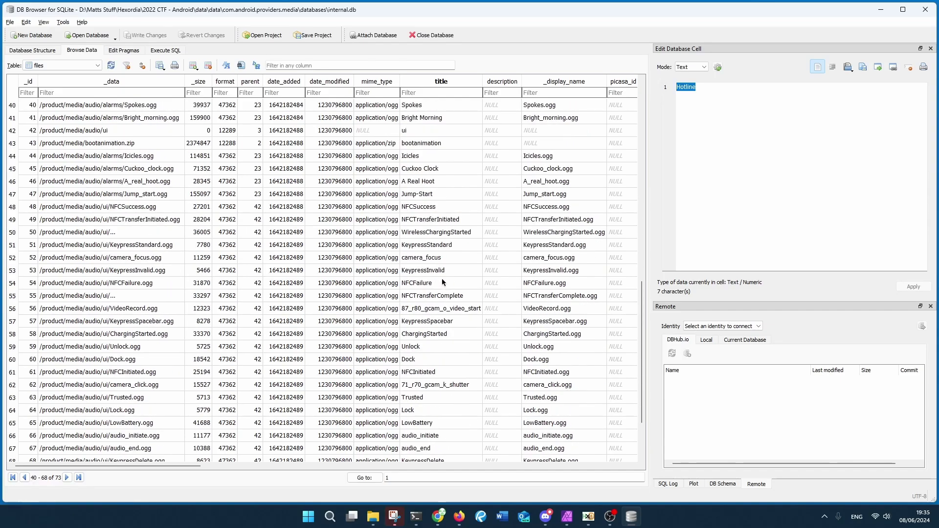
pyautogui.scroll(-2, 441, 279)
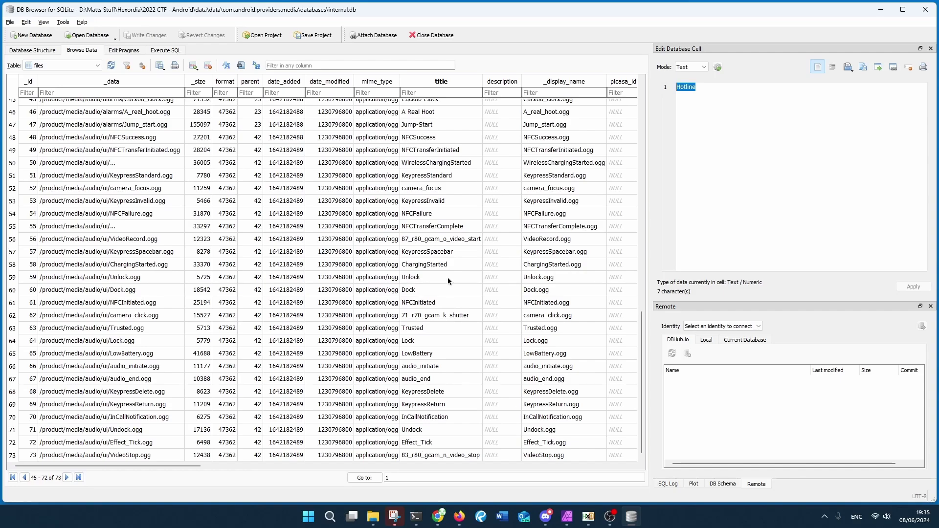
pyautogui.scroll(7, 453, 277)
pyautogui.scroll(8, 453, 277)
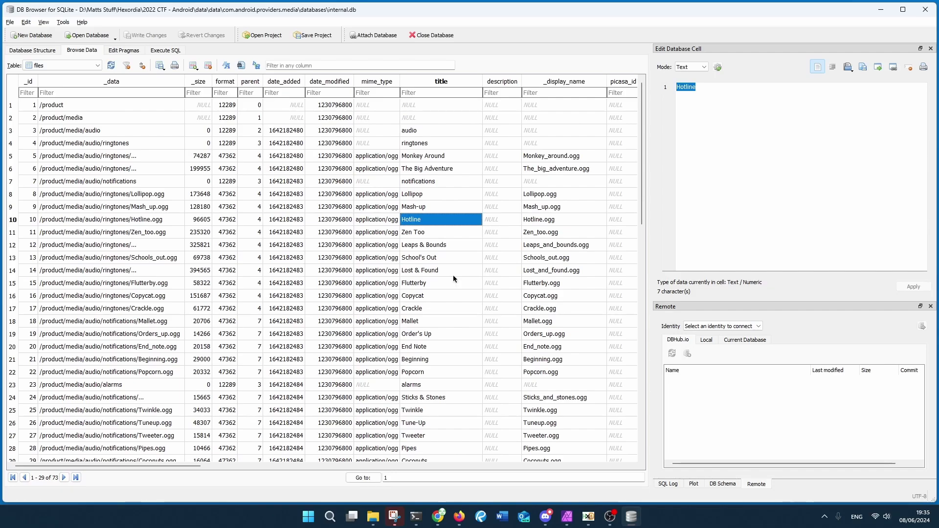
pyautogui.scroll(-1, 453, 278)
pyautogui.scroll(-3, 427, 212)
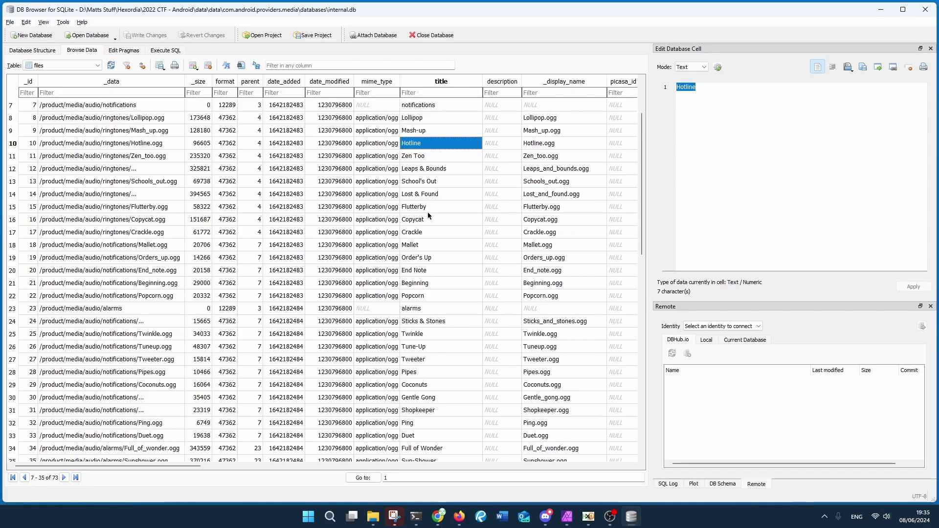
pyautogui.scroll(4, 427, 212)
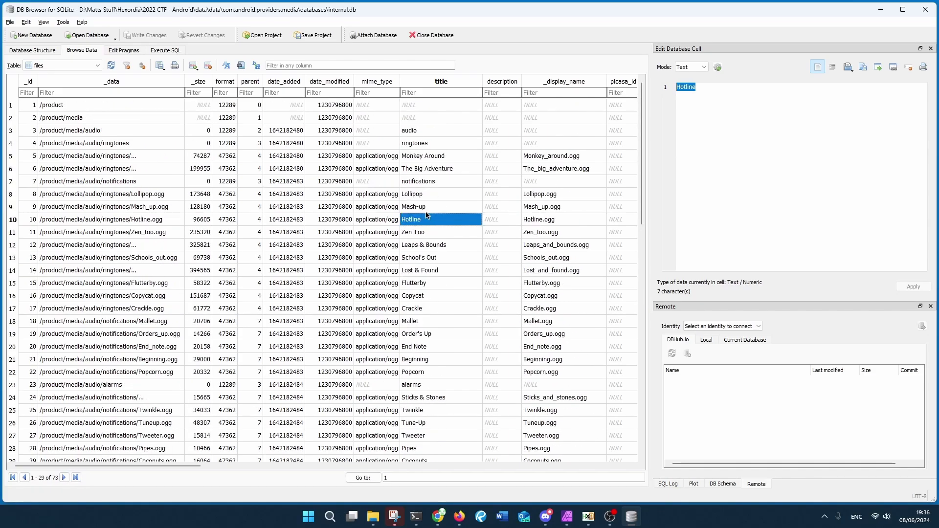
pyautogui.scroll(-10, 423, 211)
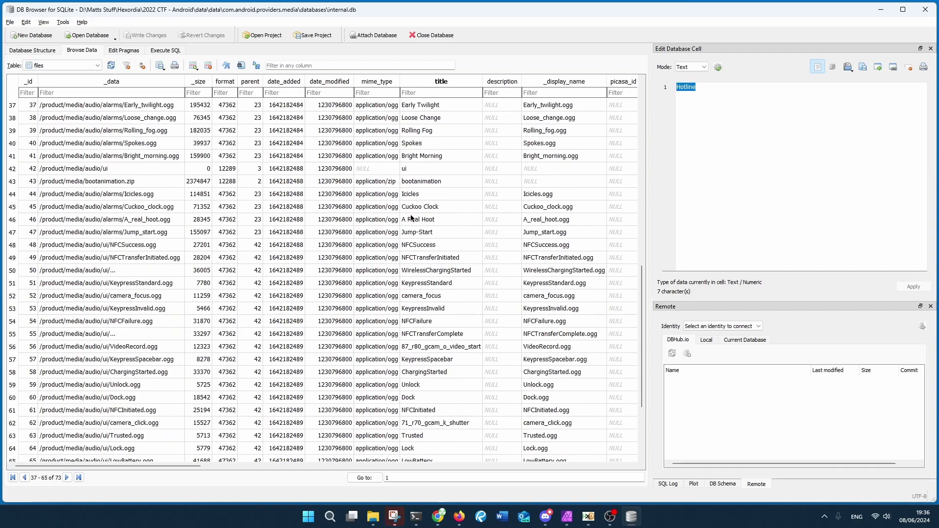
pyautogui.scroll(-5, 413, 215)
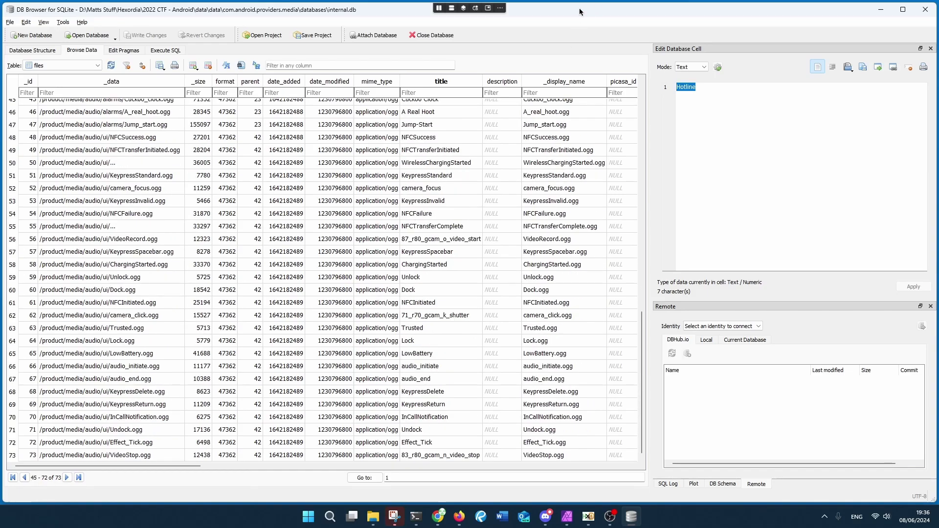
# Step: Open downloads.db from the databases folder of com.android.providers.downloads
pyautogui.click(9, 21)
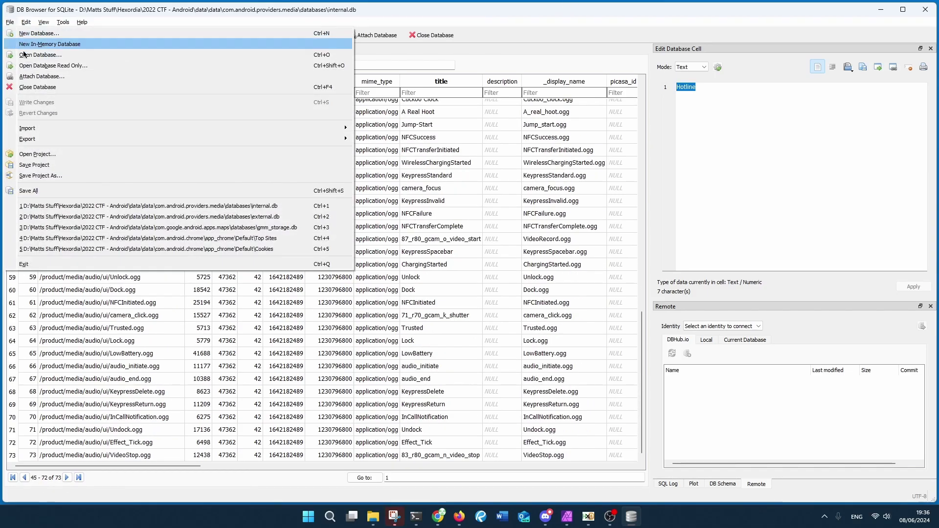
pyautogui.click(49, 56)
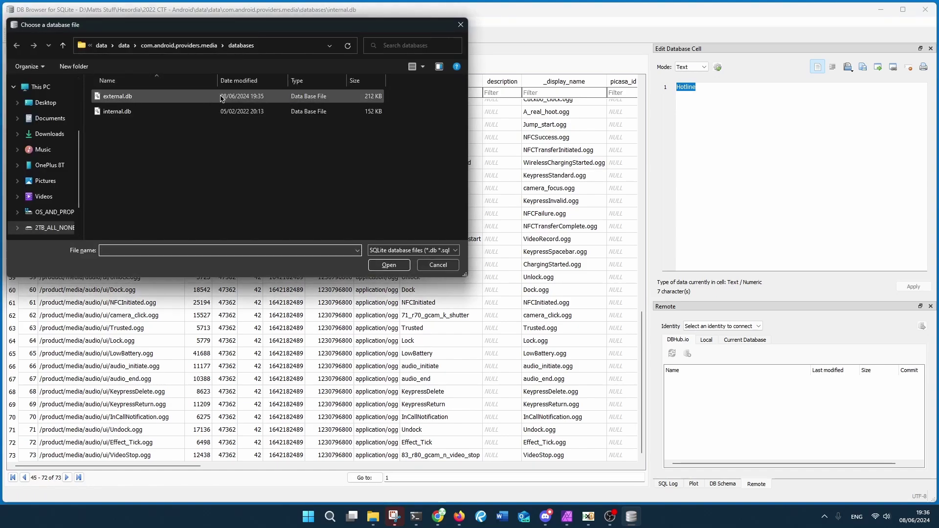
pyautogui.click(123, 46)
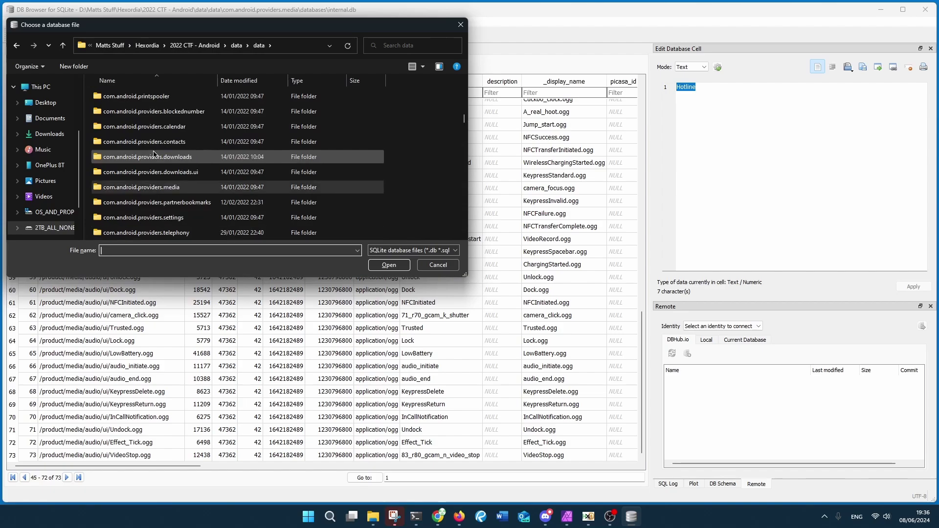
pyautogui.click(204, 162)
pyautogui.doubleClick(203, 161)
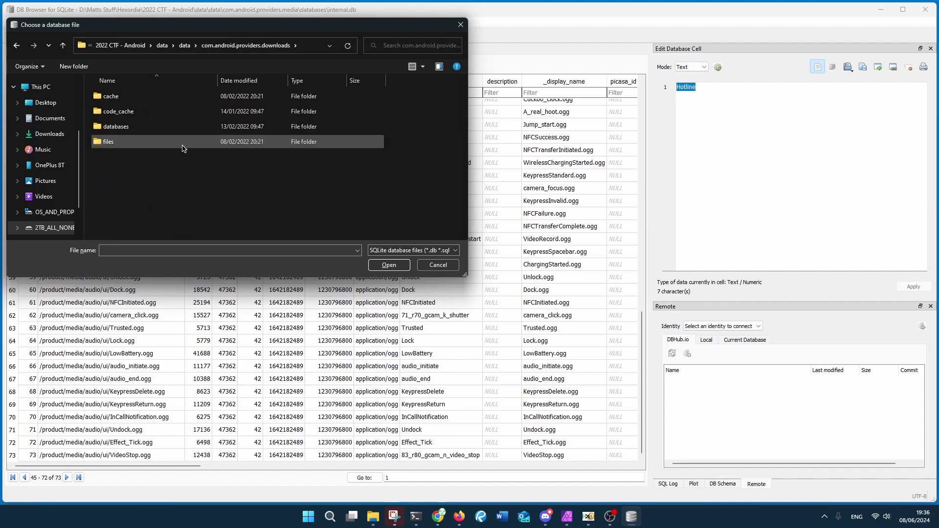
pyautogui.doubleClick(172, 130)
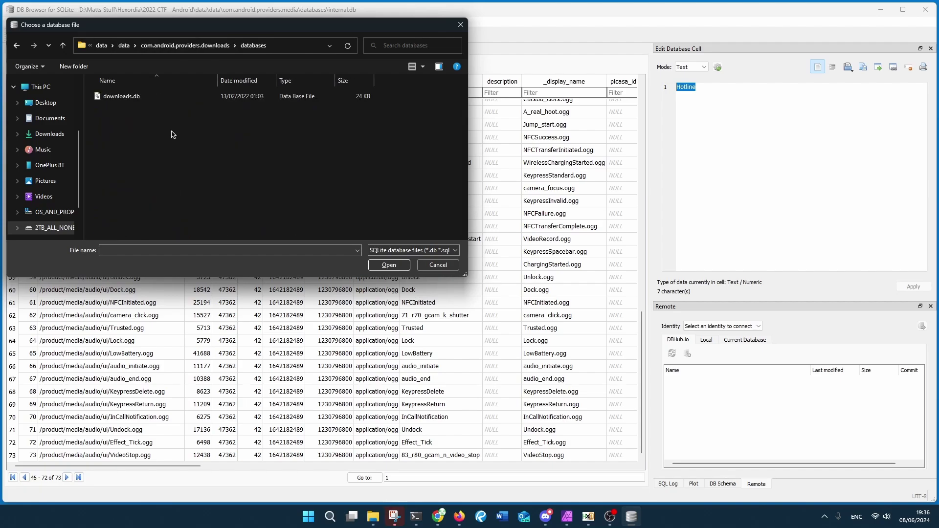
pyautogui.doubleClick(166, 96)
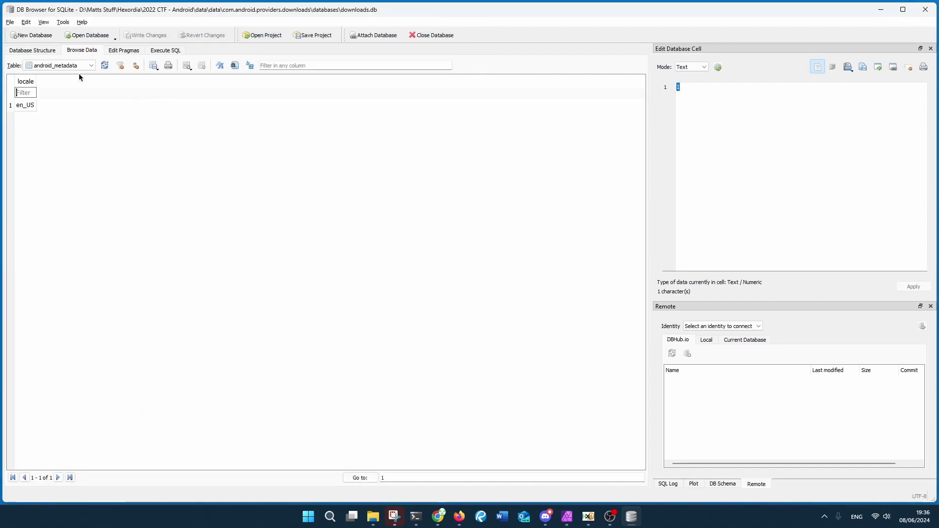
# Step: Display the downloads table of downloads.db and widen its mimetype column
pyautogui.click(76, 65)
pyautogui.click(71, 83)
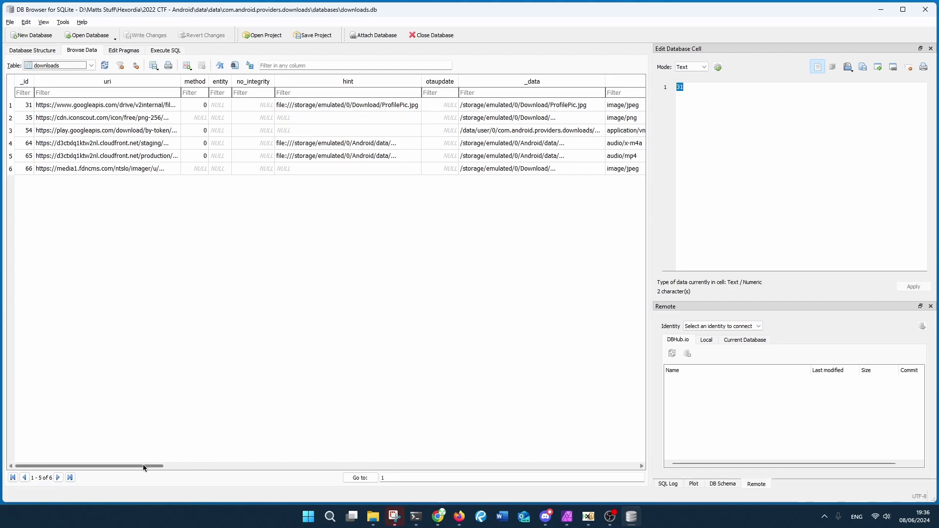
pyautogui.moveTo(143, 465); pyautogui.dragTo(240, 453)
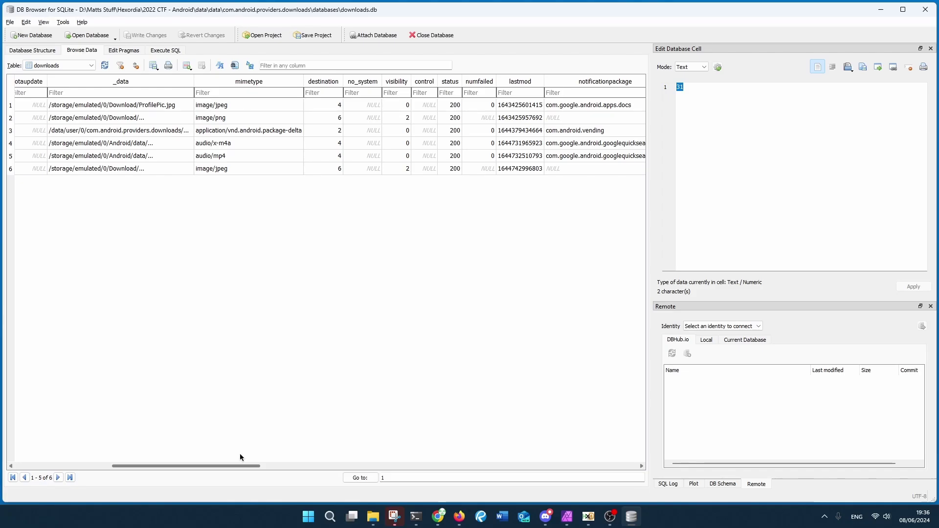
pyautogui.moveTo(240, 457); pyautogui.dragTo(254, 453)
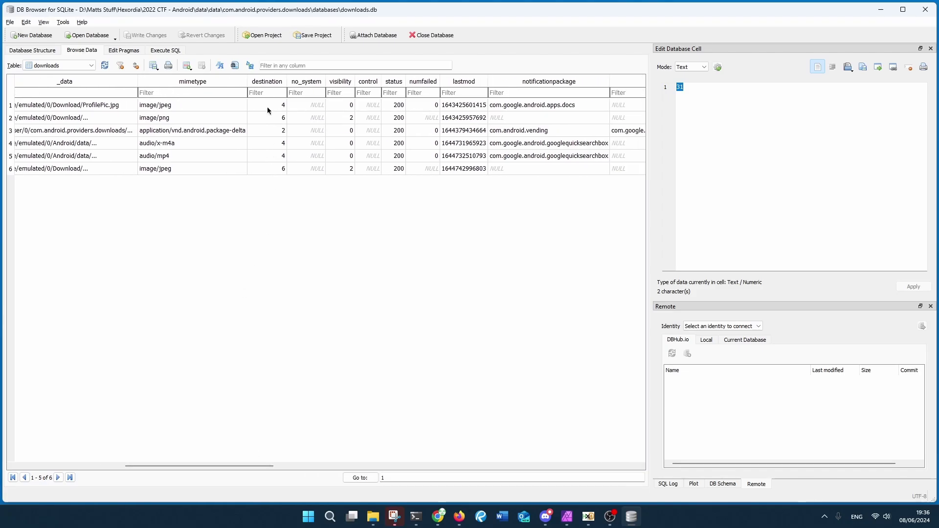
pyautogui.moveTo(247, 81); pyautogui.dragTo(298, 81)
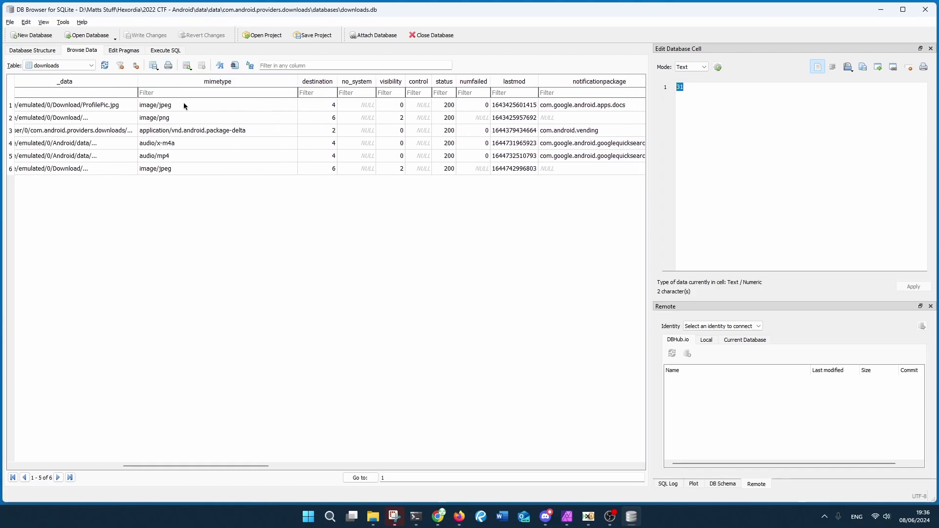
# Step: Inspect the mimetype cells of the first five downloads and the hint path of the ProfilePic.jpg download
pyautogui.click(178, 105)
pyautogui.click(181, 118)
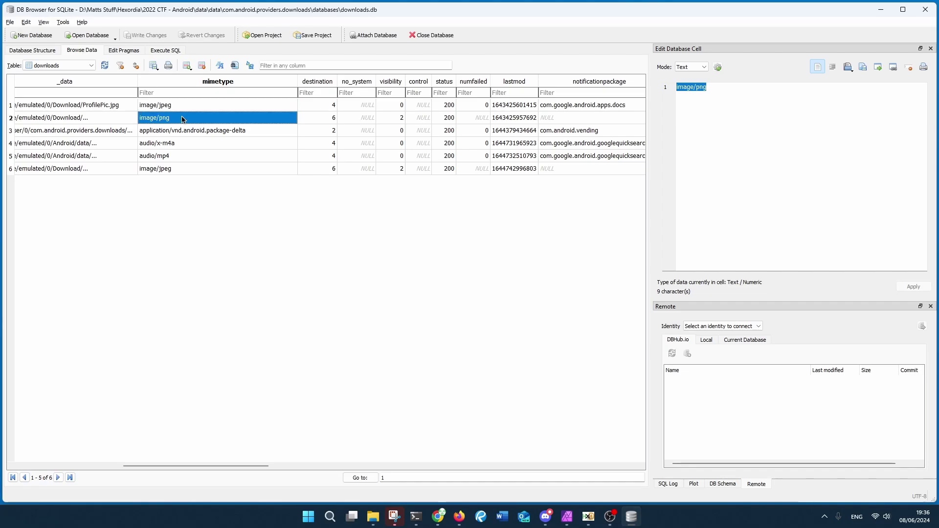
pyautogui.click(181, 143)
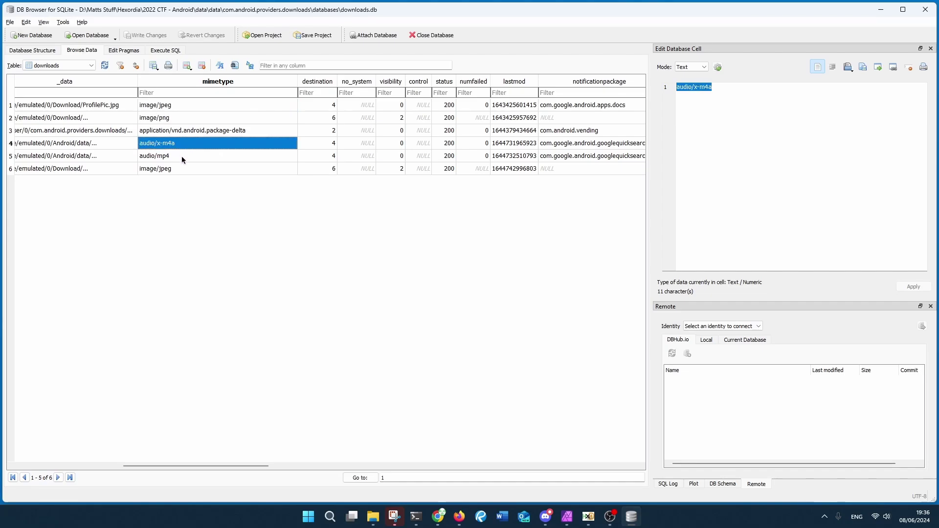
pyautogui.click(182, 157)
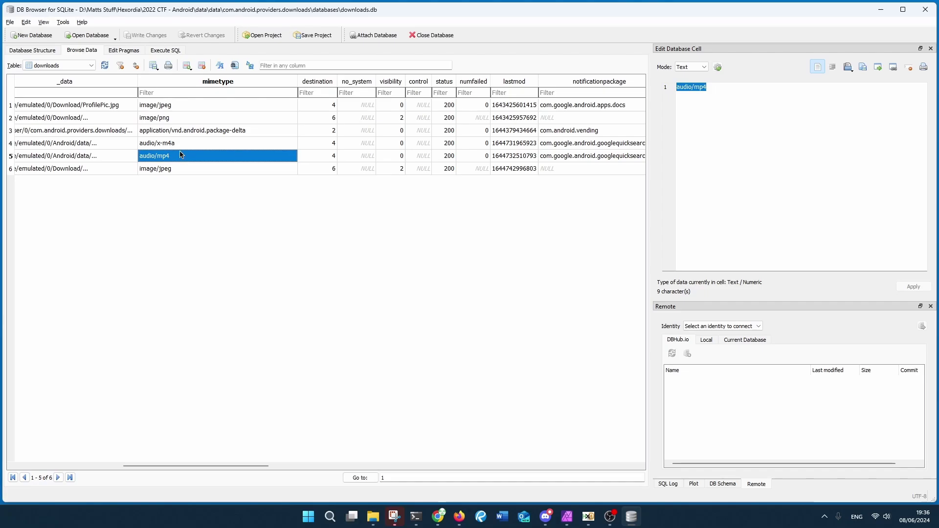
pyautogui.click(179, 132)
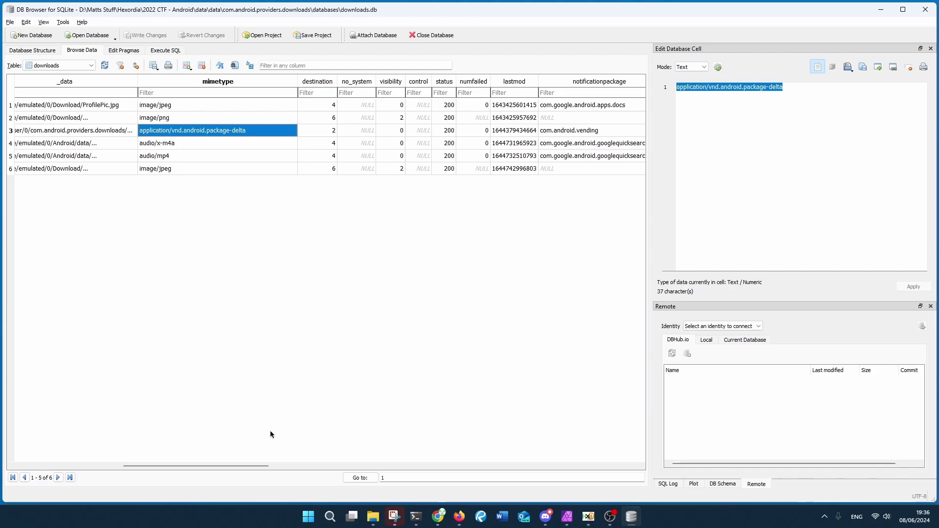
pyautogui.moveTo(260, 466); pyautogui.dragTo(113, 464)
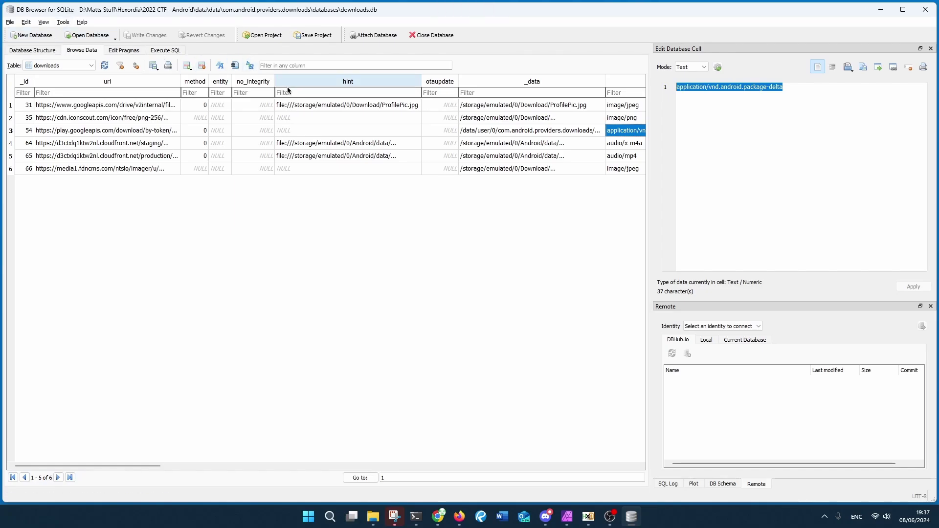
pyautogui.click(312, 106)
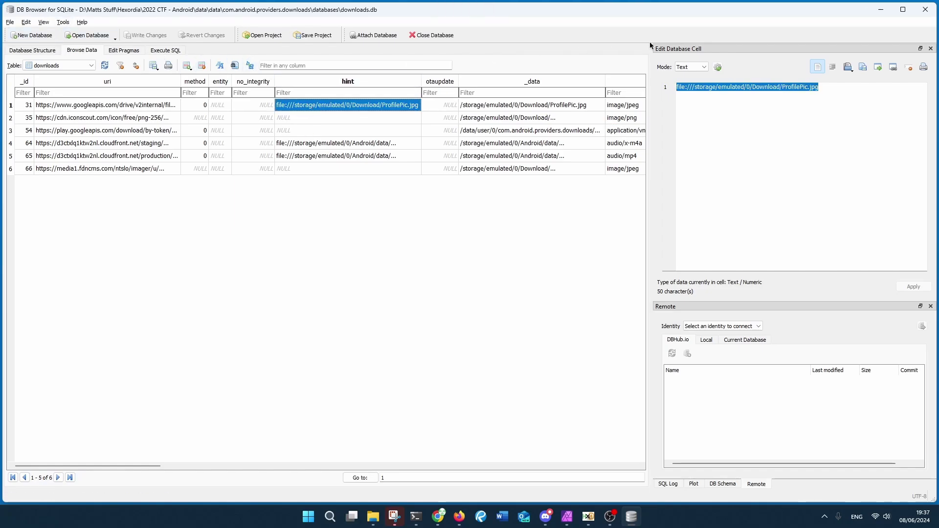
pyautogui.click(880, 10)
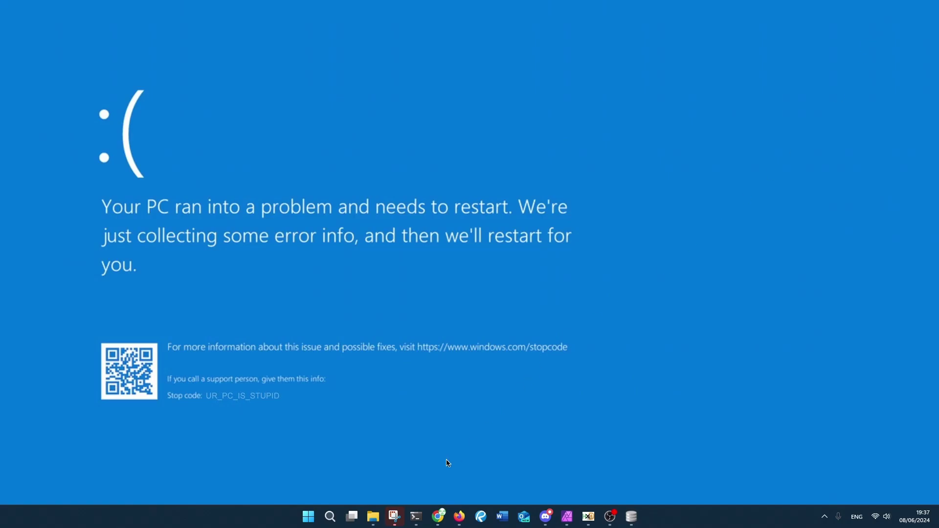
pyautogui.moveTo(443, 512)
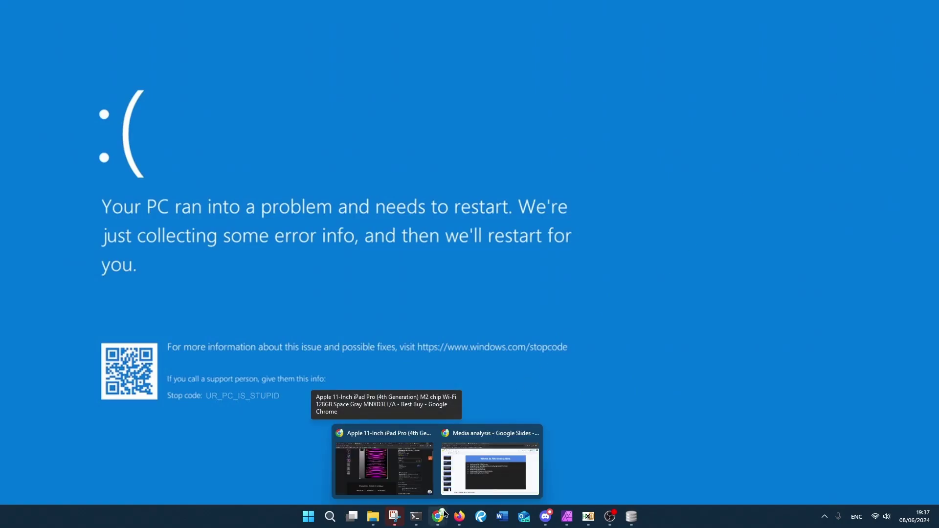
pyautogui.moveTo(395, 519)
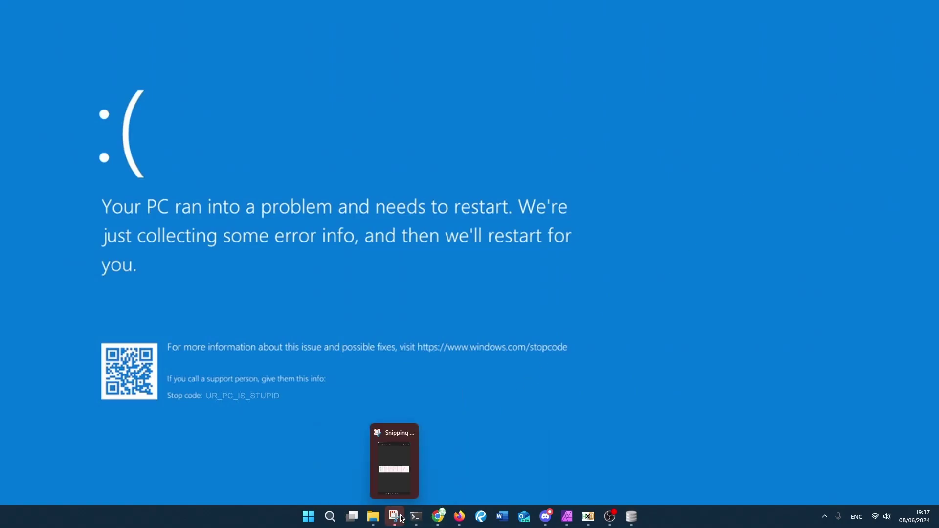
pyautogui.click(640, 520)
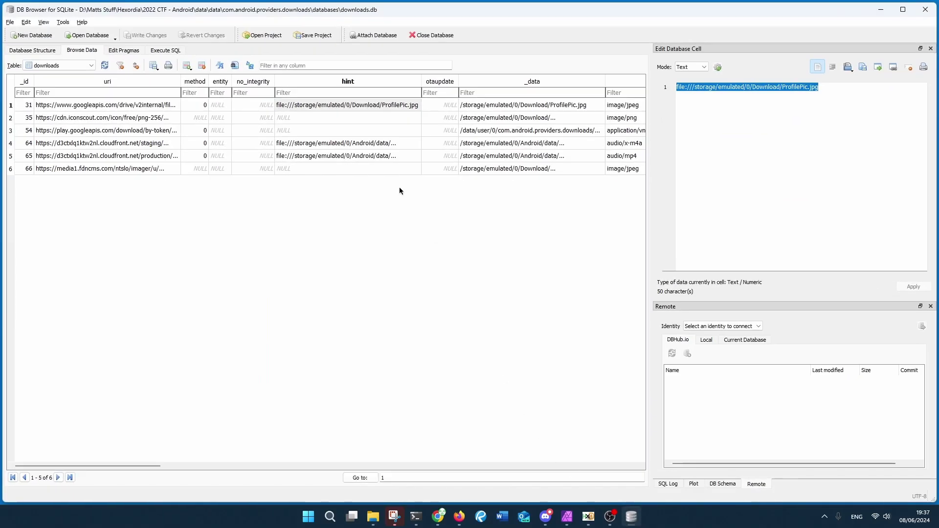
# Step: Browse the com.android.providers folders in the extraction's data\data folder while choosing another database to open
pyautogui.click(9, 22)
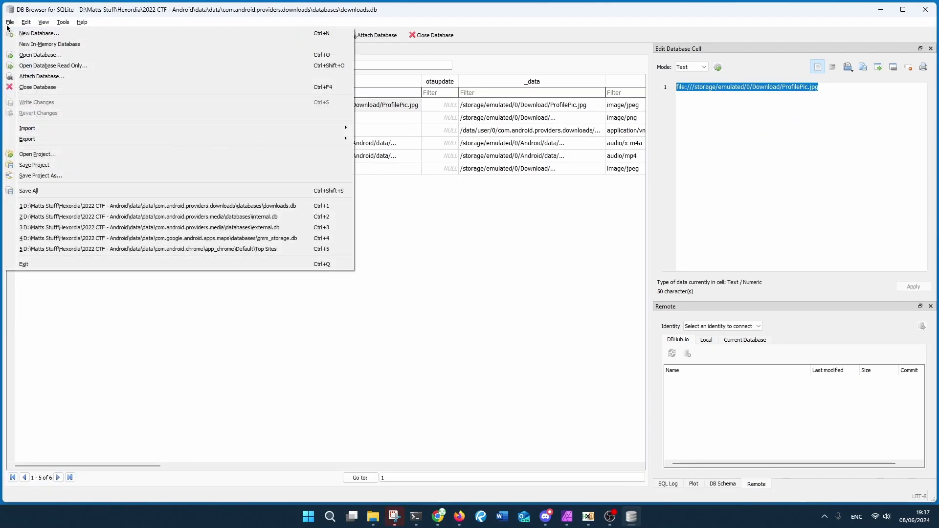
pyautogui.click(32, 60)
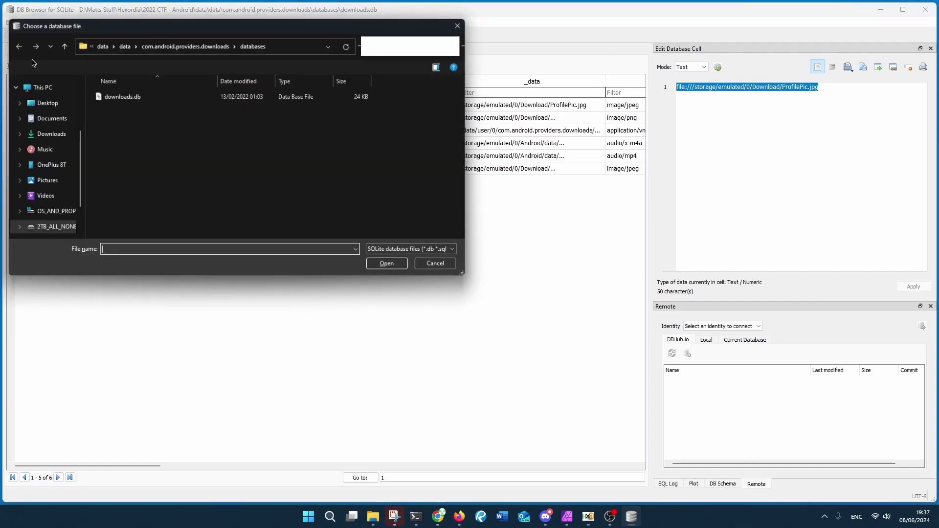
pyautogui.click(213, 45)
pyautogui.click(189, 46)
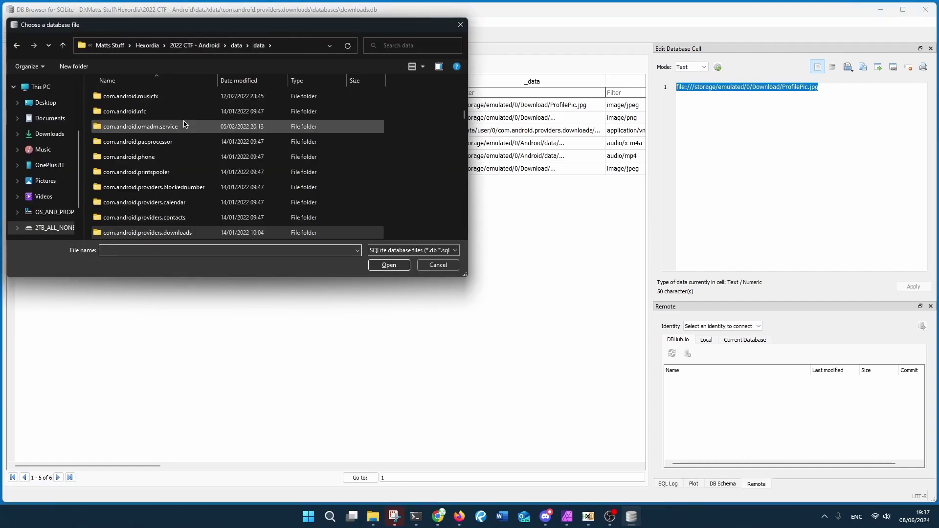
pyautogui.scroll(-1, 210, 176)
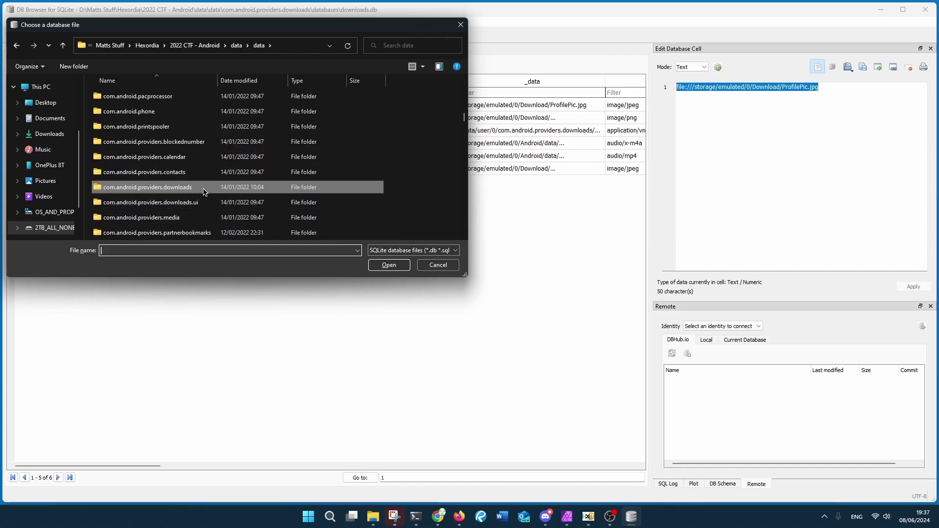
pyautogui.scroll(-1, 204, 190)
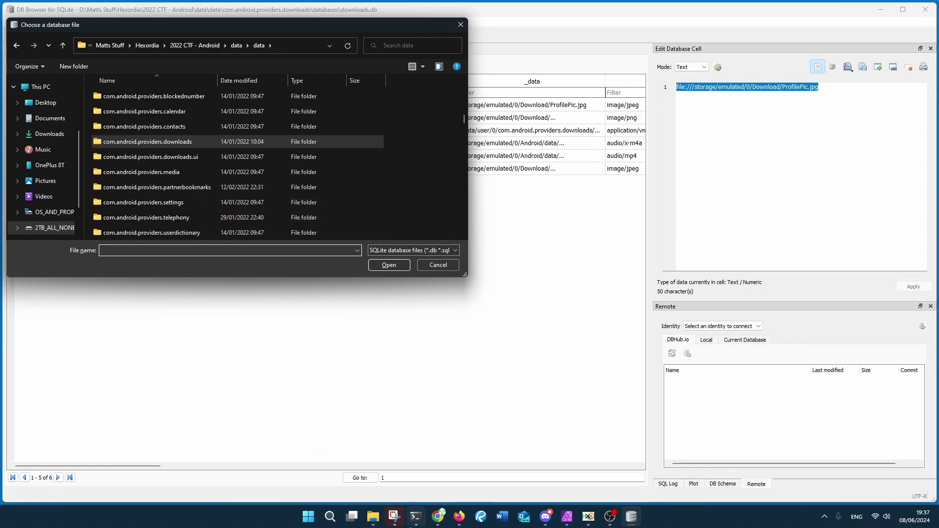
# Step: Switch to the Media analysis presentation in Chrome and review the slides on media file locations and "Live Photo" files
pyautogui.moveTo(405, 517)
pyautogui.moveTo(438, 516)
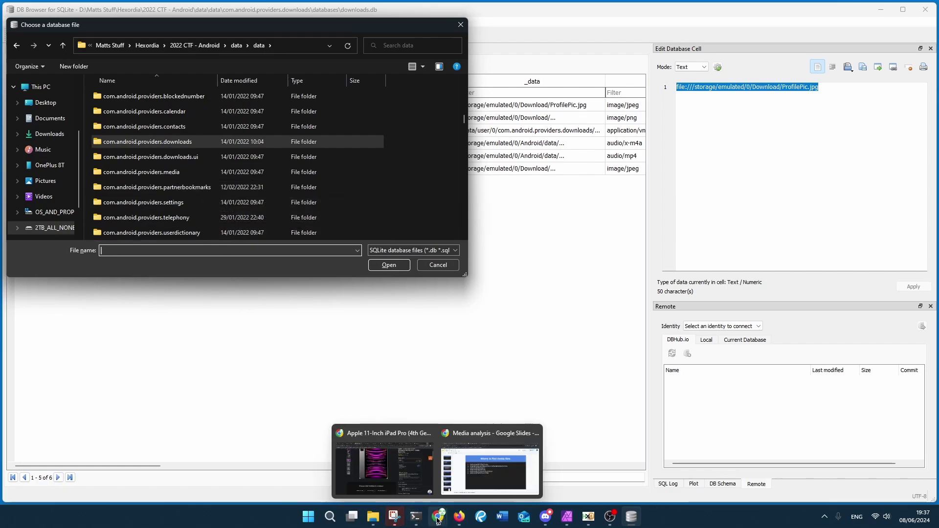
pyautogui.click(475, 482)
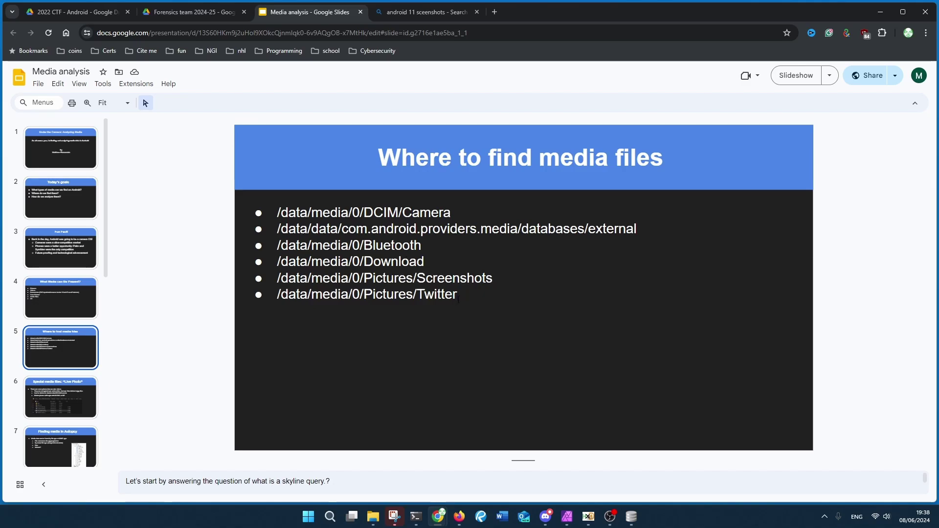
pyautogui.press('Down')
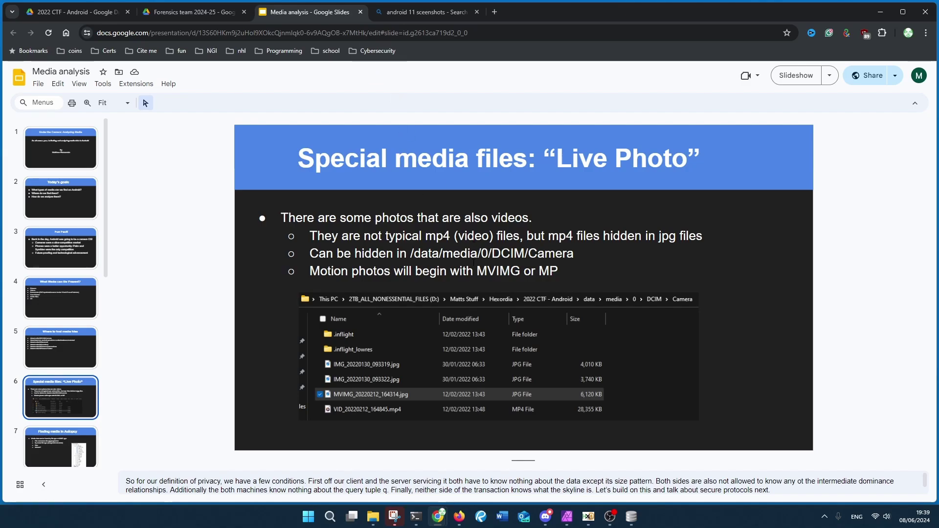
pyautogui.press('Down')
pyautogui.press('Up')
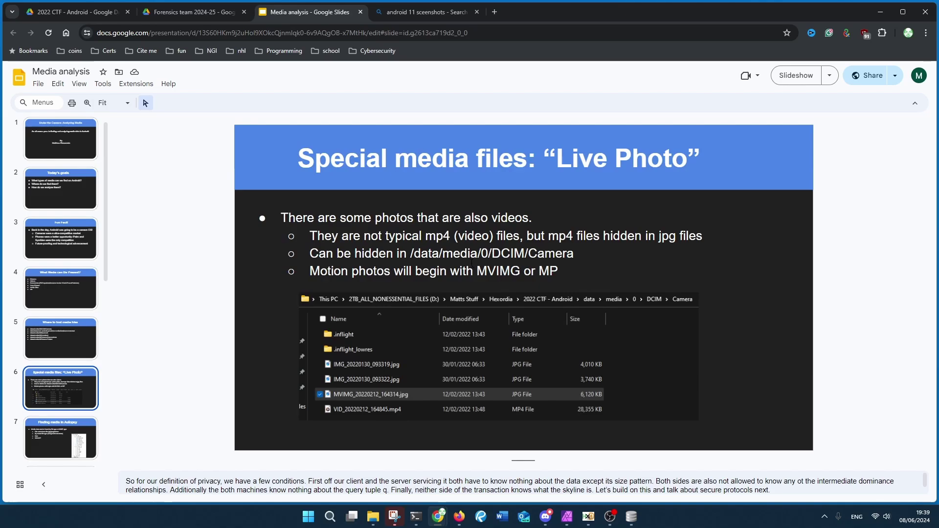
# Step: Switch to File Explorer, cancel the pending database file selection, minimise DB Browser and maximise the folder window
pyautogui.moveTo(416, 524)
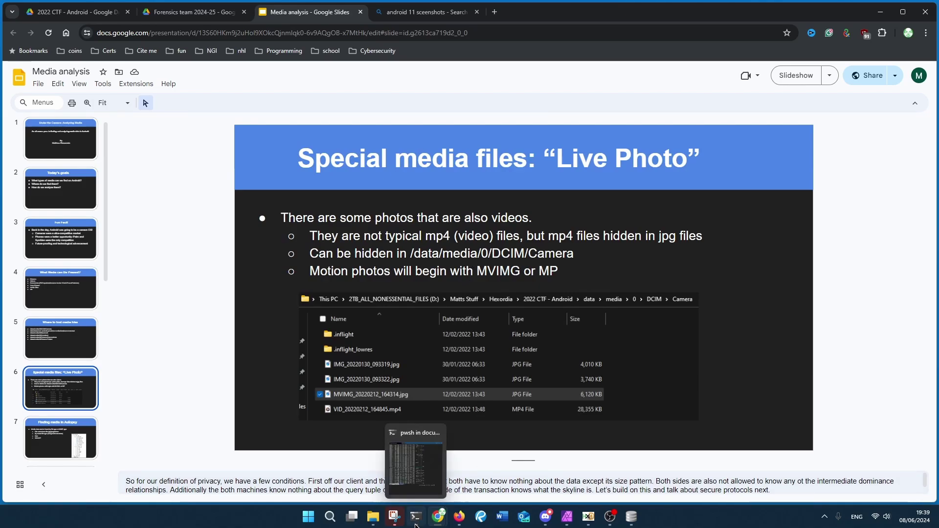
pyautogui.click(372, 520)
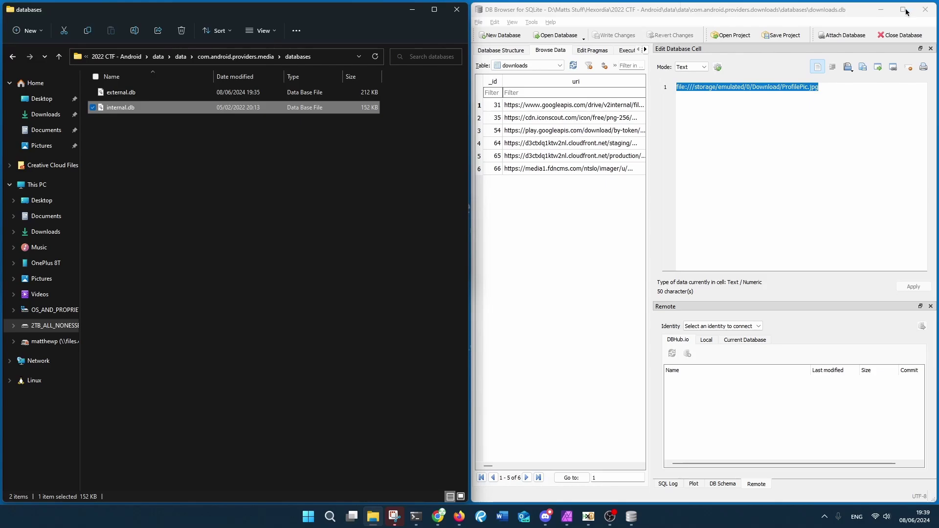
pyautogui.click(886, 14)
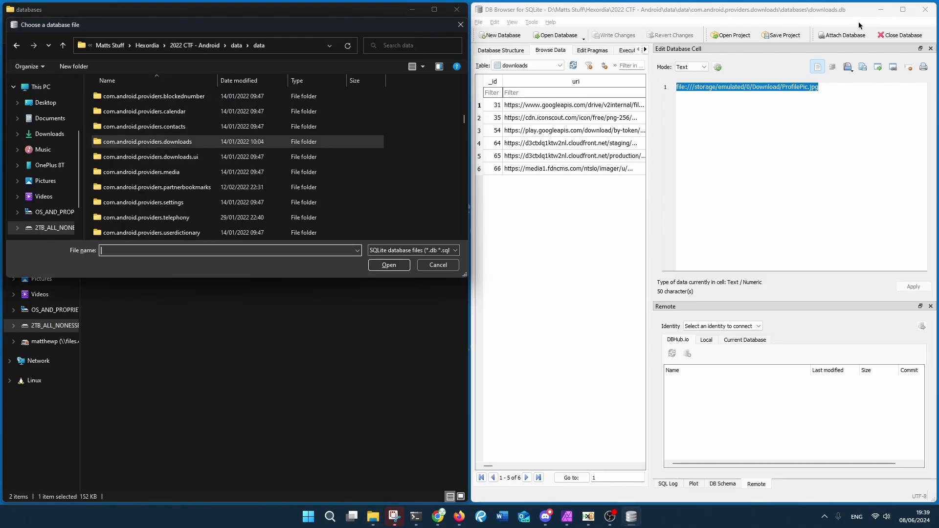
pyautogui.click(460, 24)
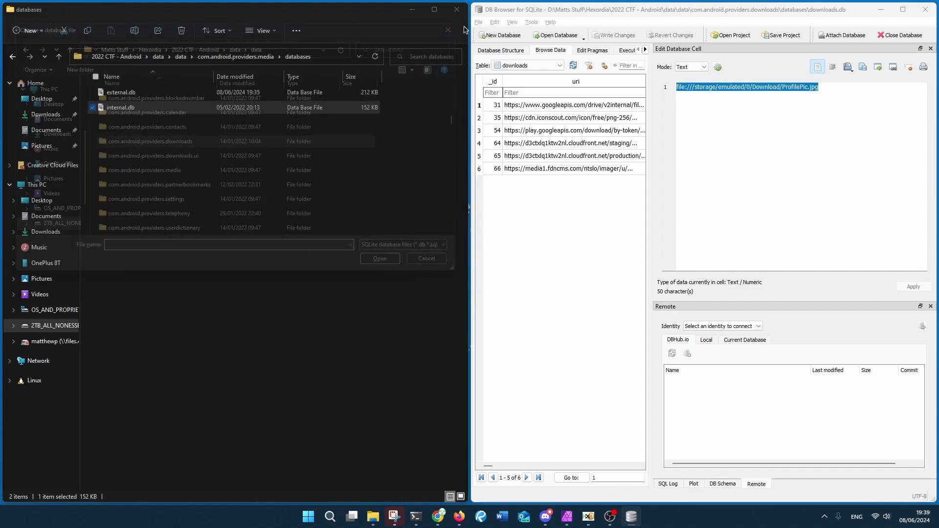
pyautogui.click(880, 9)
pyautogui.press('super+Up')
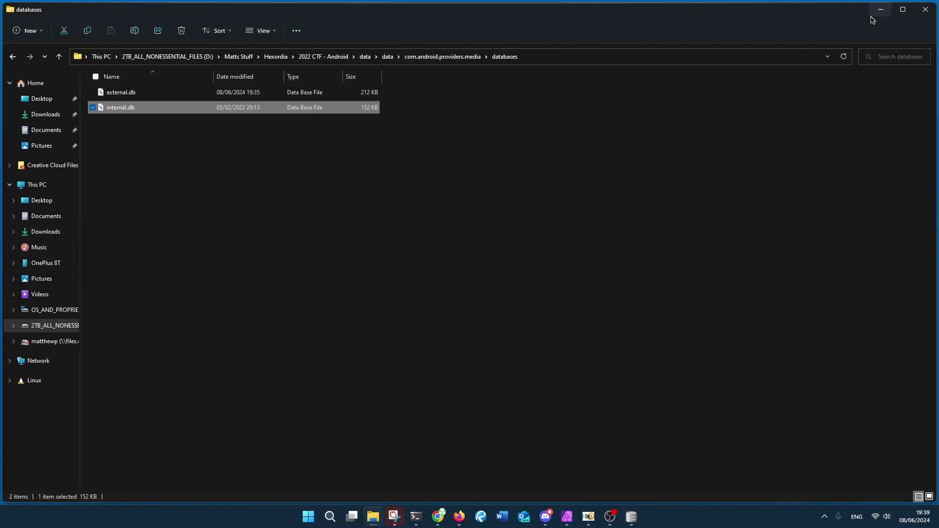
# Step: Open the data\media\0\DCIM\Camera folder of the 2022 CTF - Android extraction
pyautogui.click(366, 58)
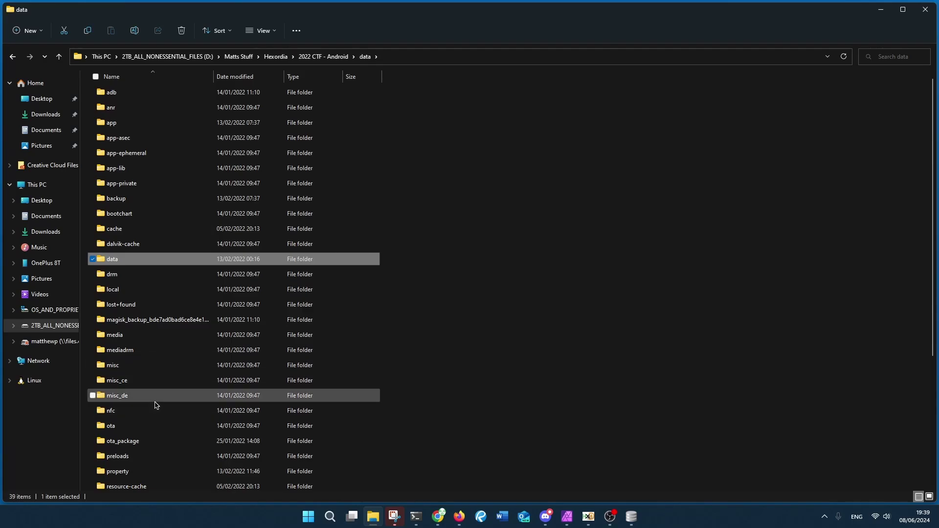
pyautogui.doubleClick(157, 336)
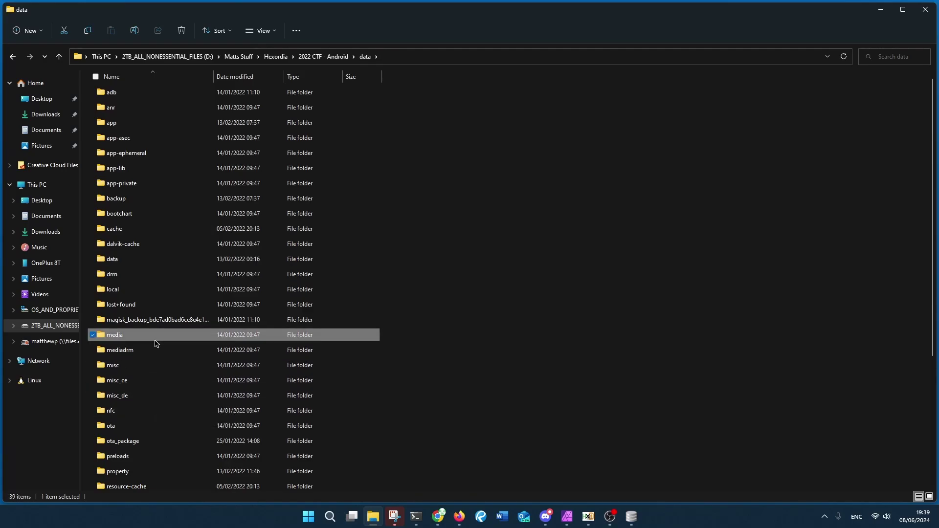
pyautogui.doubleClick(161, 95)
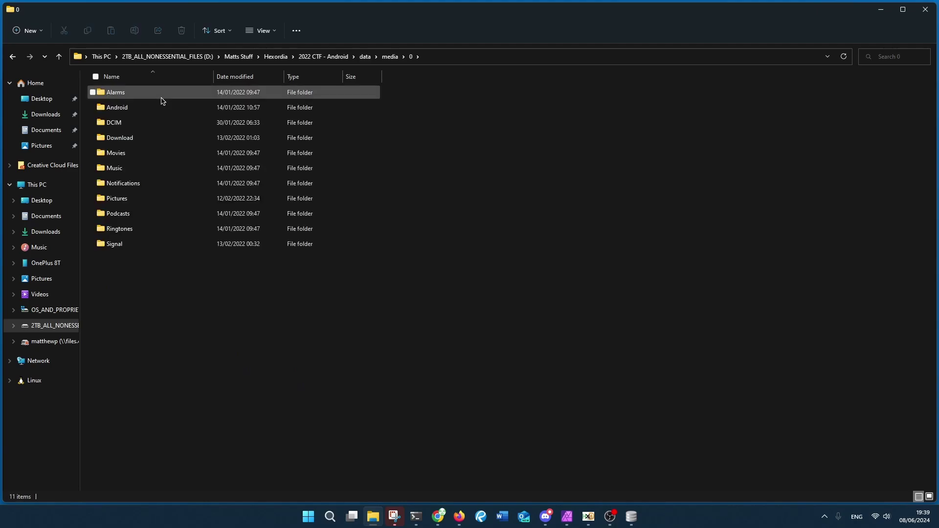
pyautogui.doubleClick(162, 122)
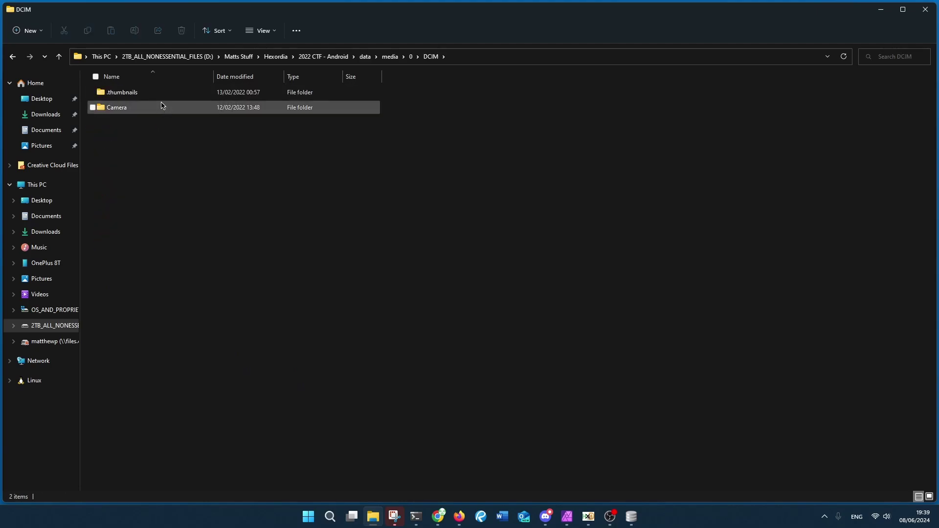
pyautogui.doubleClick(161, 105)
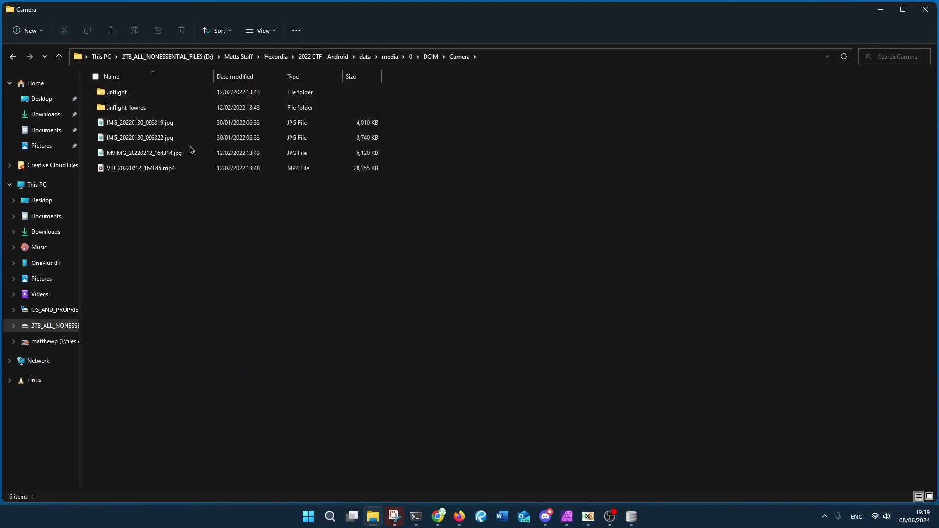
# Step: Open the motion photo MVIMG_20220212_164314.jpg, choosing Photos as the viewer
pyautogui.doubleClick(191, 158)
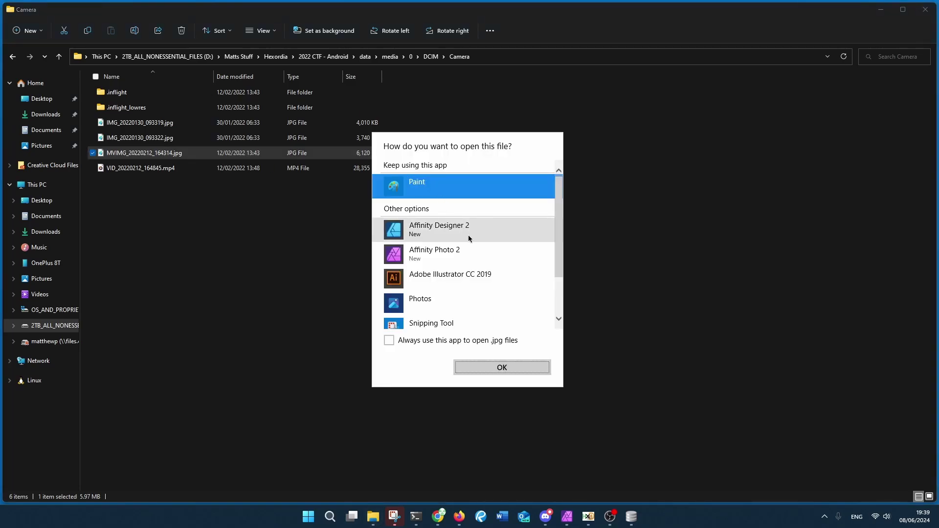
pyautogui.click(428, 307)
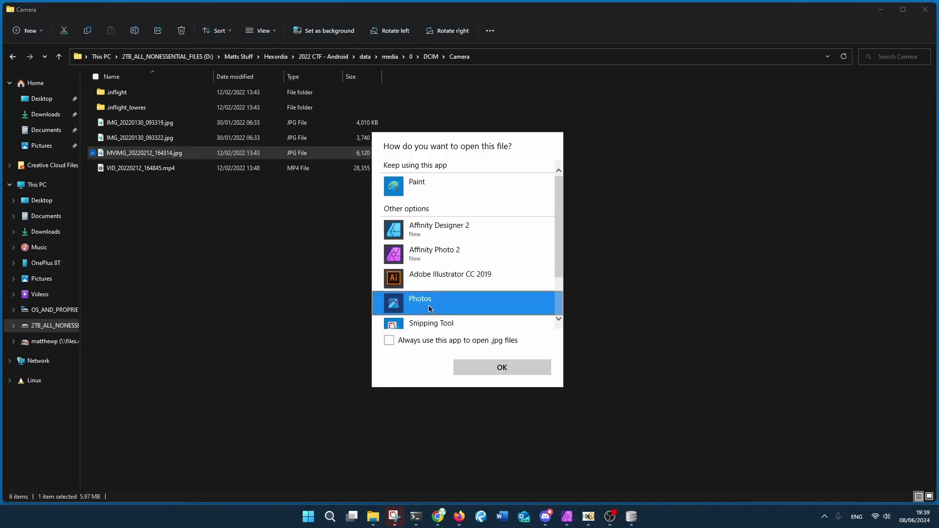
pyautogui.scroll(-1, 440, 301)
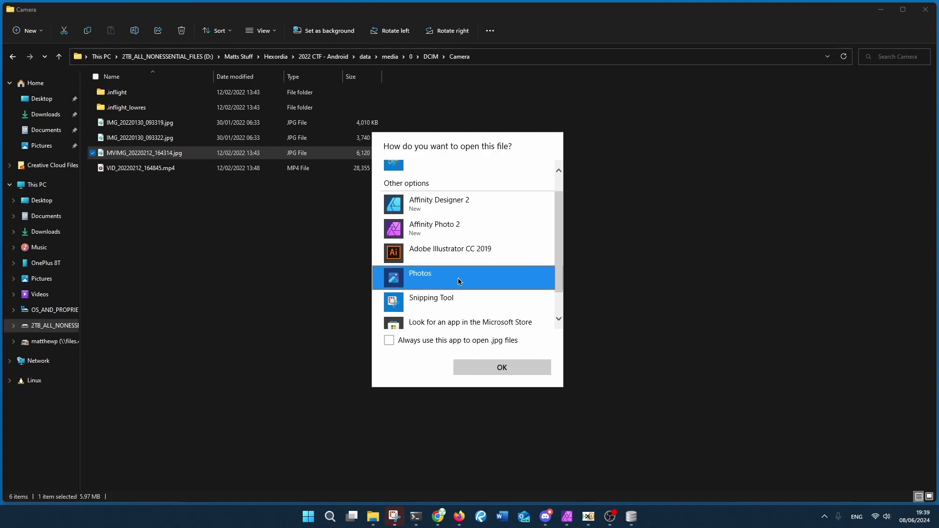
pyautogui.click(501, 367)
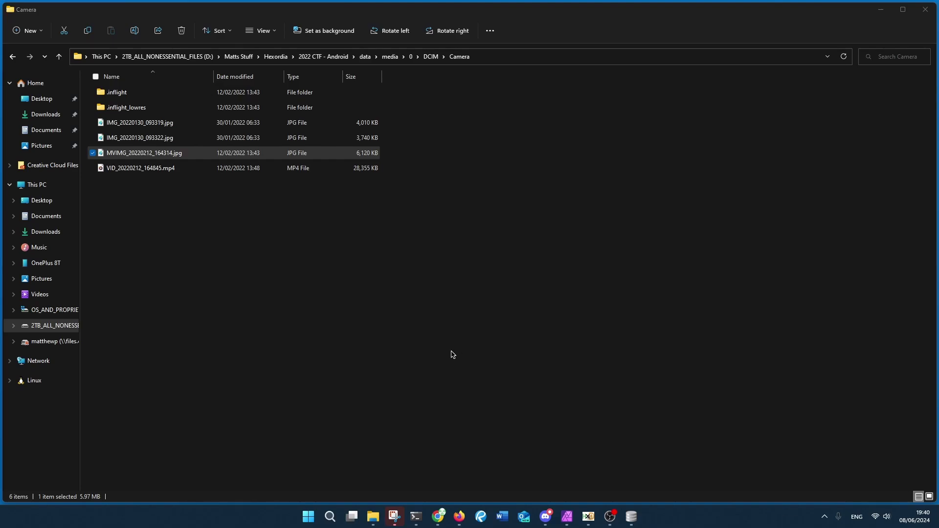
# Step: Open MVIMG_20220212_164314.jpg in Photos once more from the Camera folder
pyautogui.rightClick(178, 155)
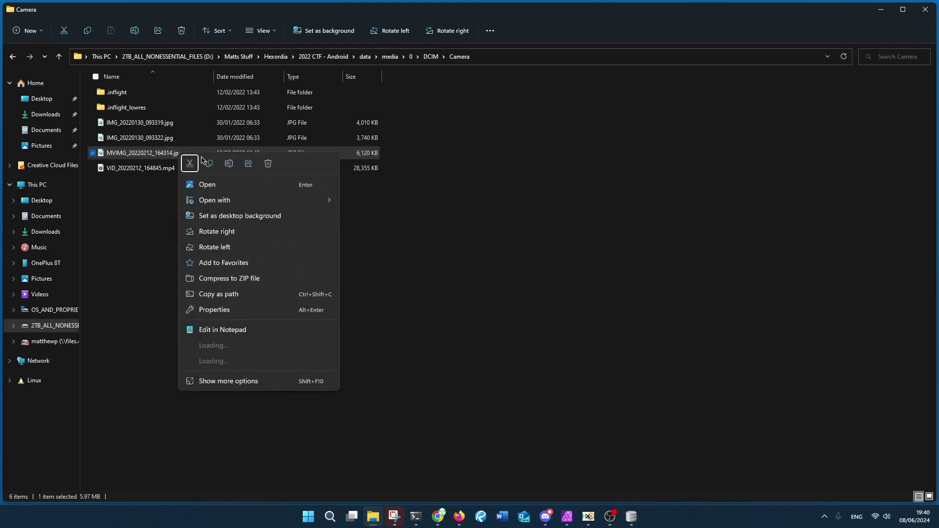
pyautogui.moveTo(236, 202)
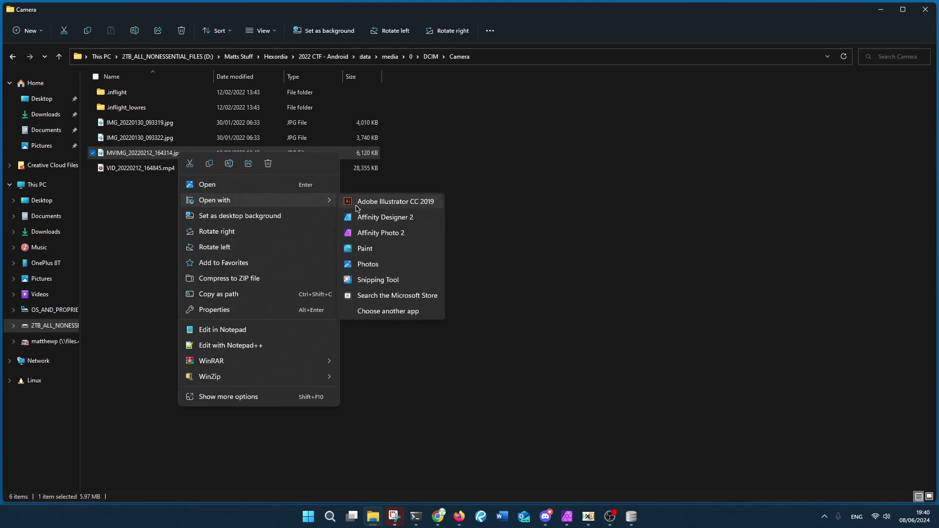
pyautogui.click(388, 262)
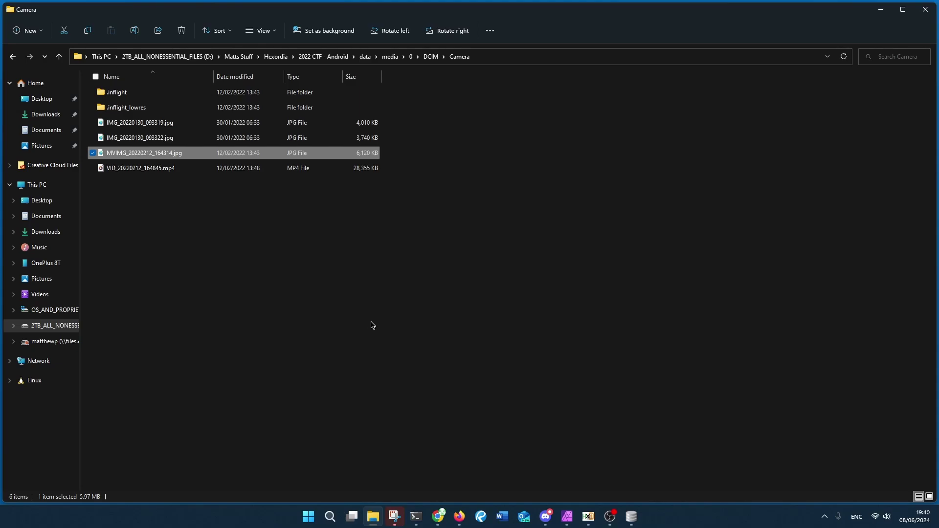
# Step: Bring up HxD and close its window holding the "bannet text" file
pyautogui.moveTo(589, 517)
pyautogui.rightClick(587, 516)
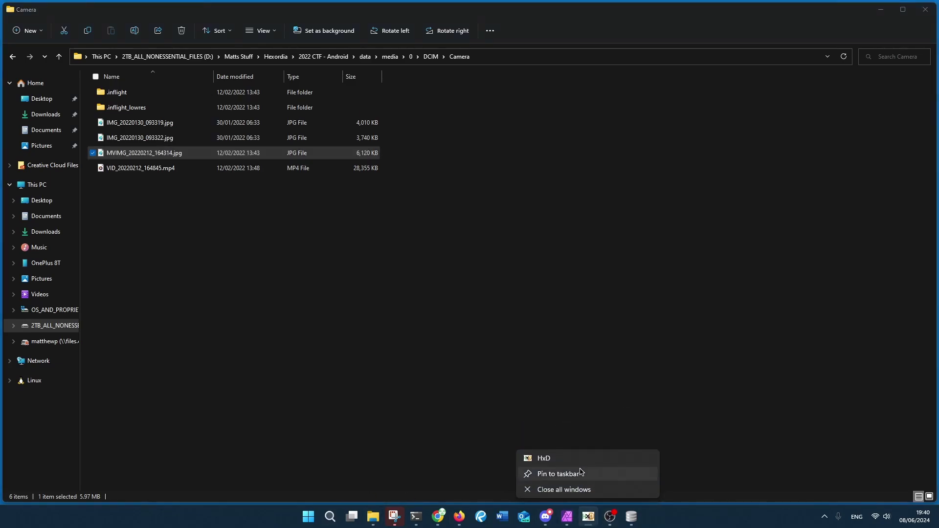
pyautogui.click(587, 462)
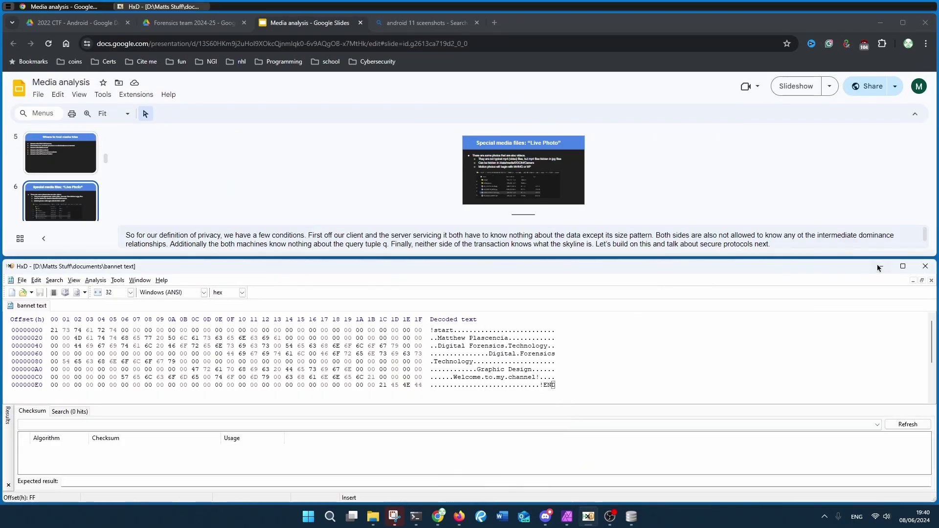
pyautogui.click(924, 267)
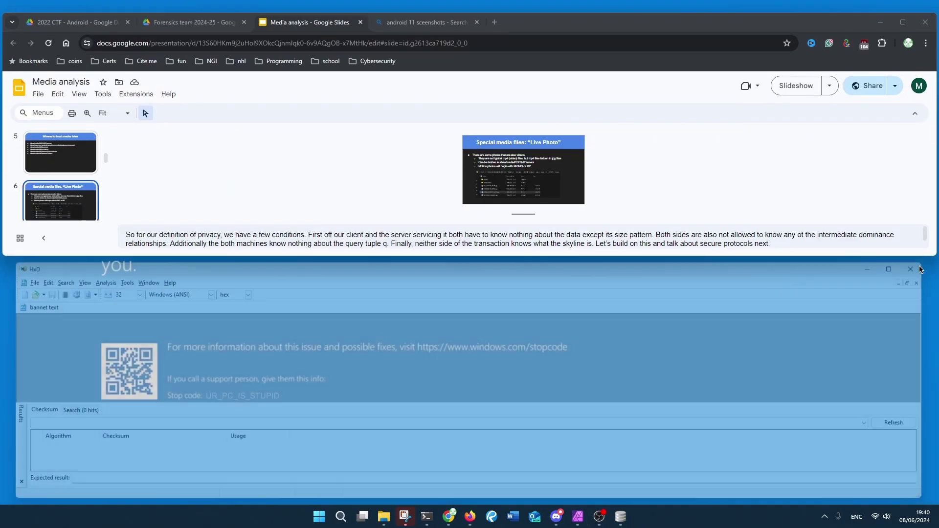
# Step: Return to the Camera folder in File Explorer and minimise the DB Browser window beside it
pyautogui.moveTo(404, 523)
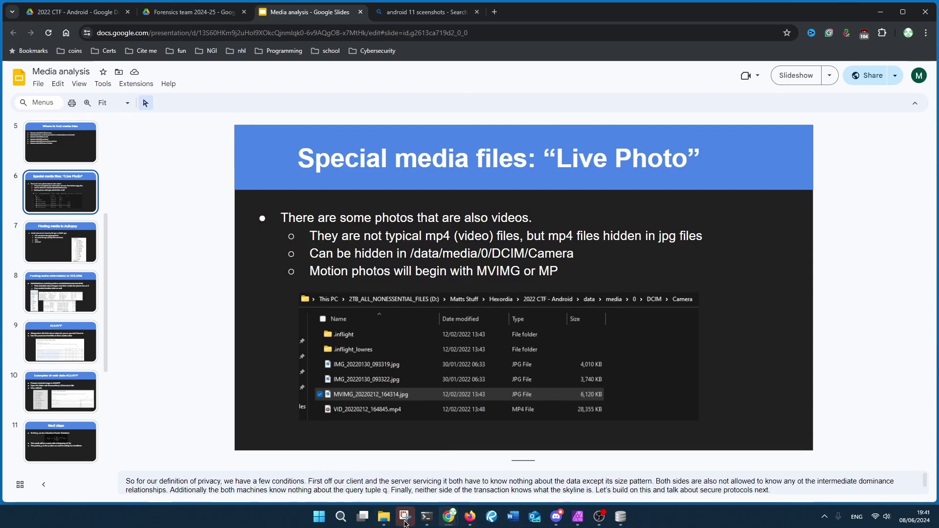
pyautogui.moveTo(448, 521)
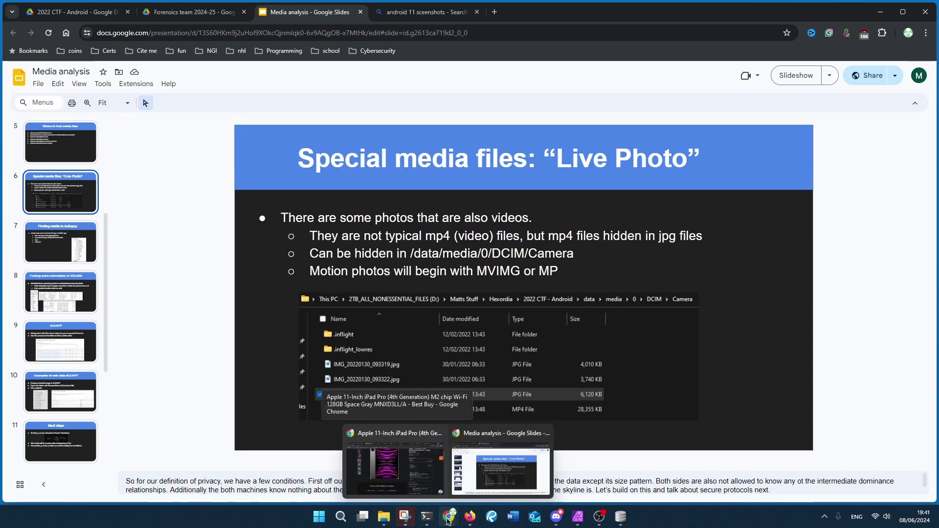
pyautogui.click(624, 521)
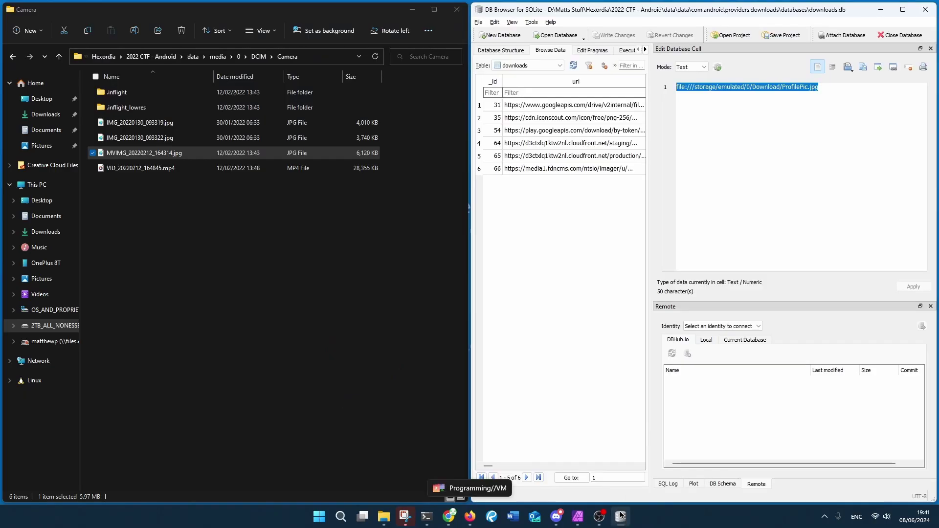
pyautogui.click(880, 9)
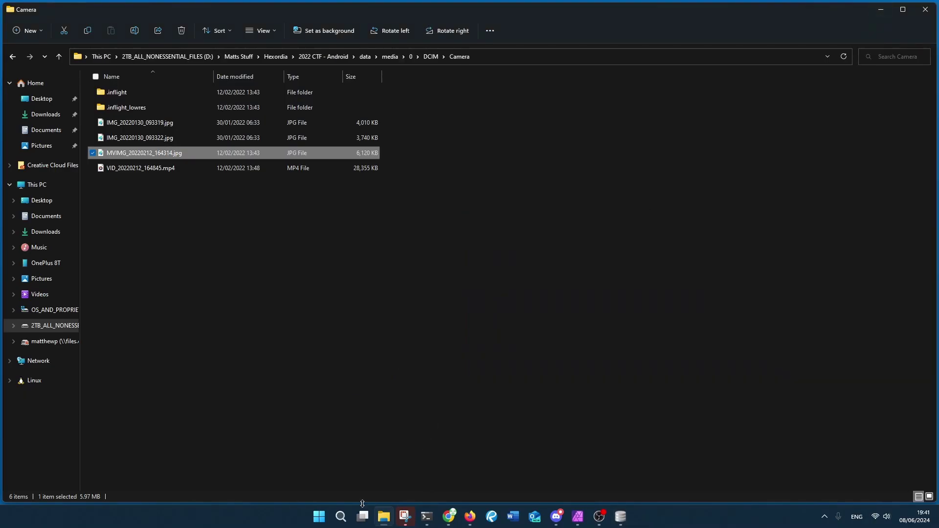
# Step: Launch the HxD hex editor from the list of installed apps
pyautogui.click(320, 517)
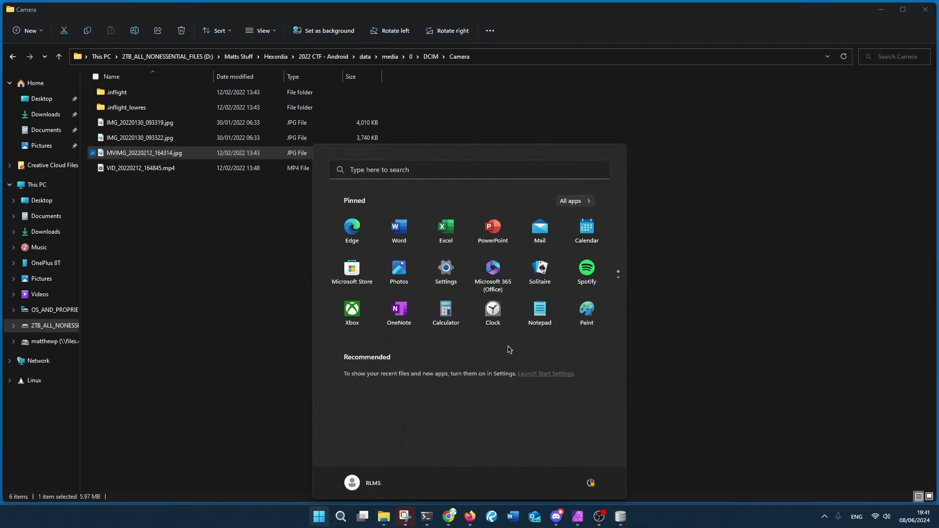
pyautogui.click(588, 202)
pyautogui.scroll(-3, 440, 404)
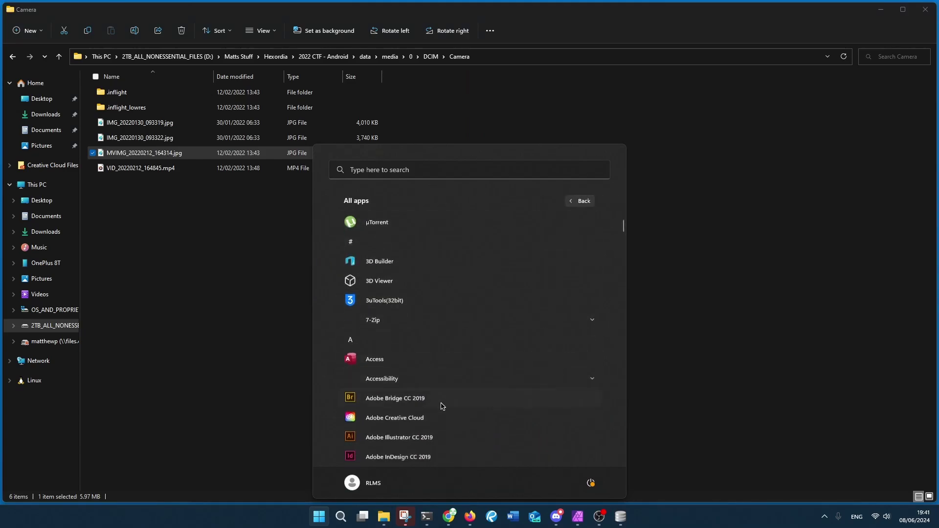
pyautogui.scroll(-11, 443, 392)
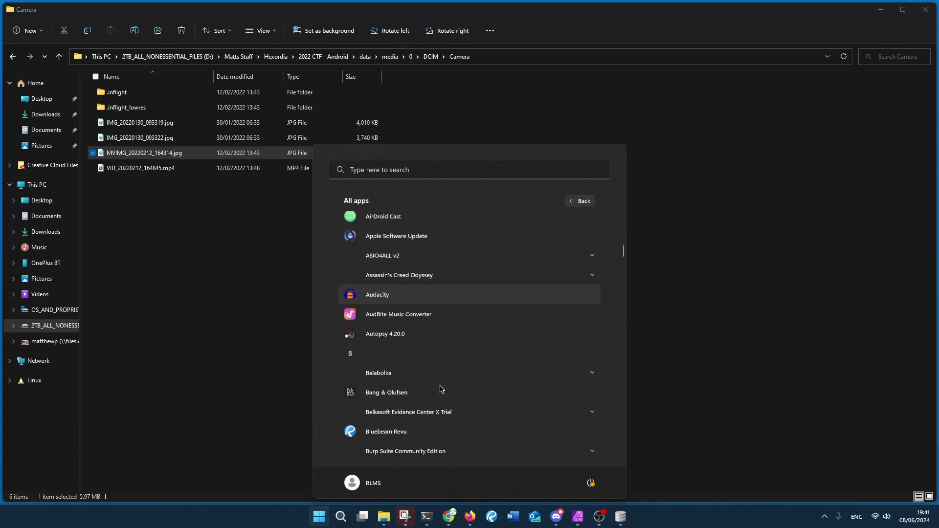
pyautogui.scroll(-15, 442, 389)
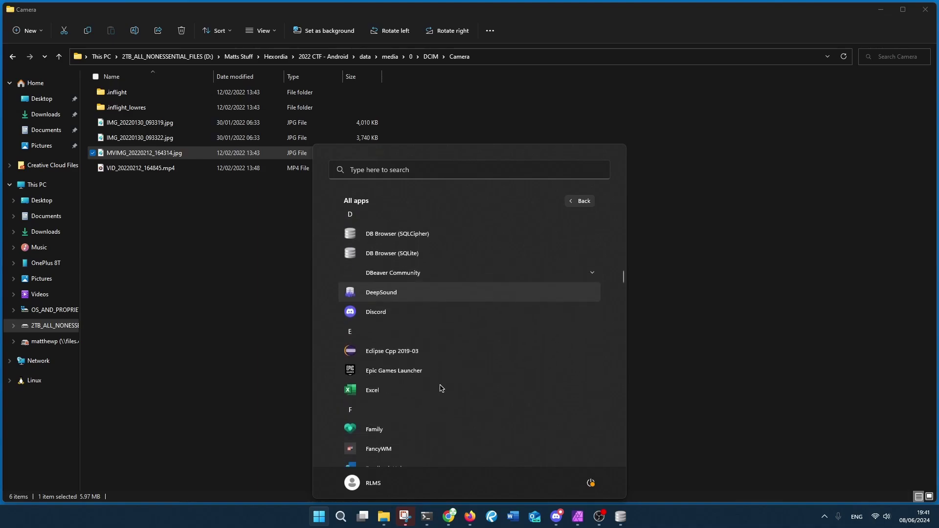
pyautogui.scroll(-8, 441, 388)
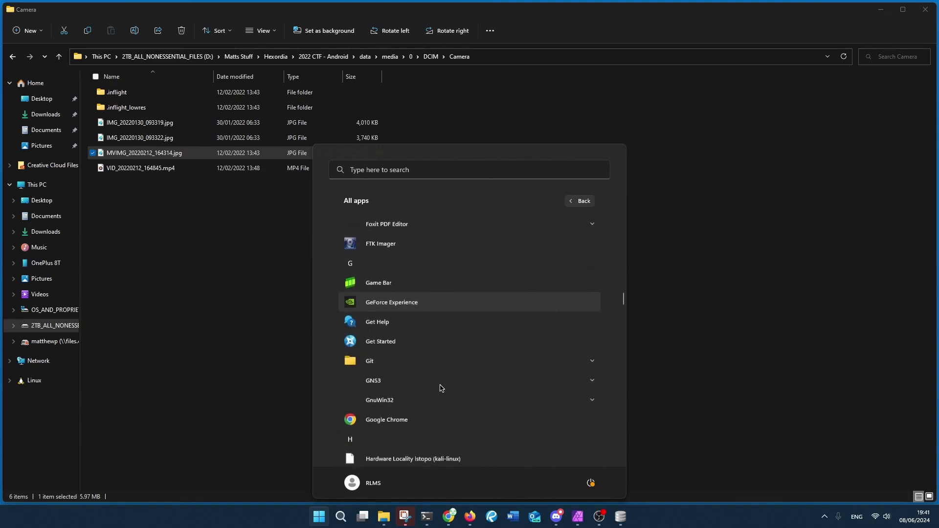
pyautogui.scroll(-1, 441, 388)
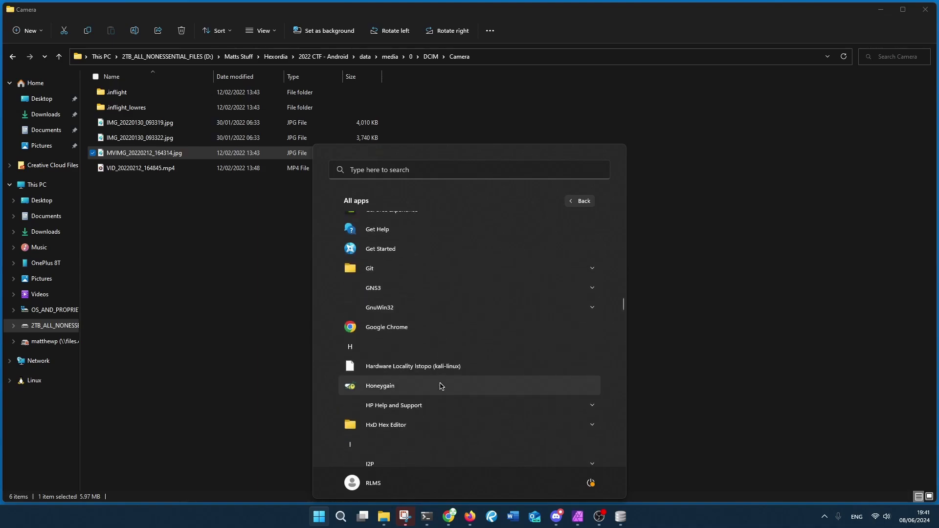
pyautogui.click(437, 428)
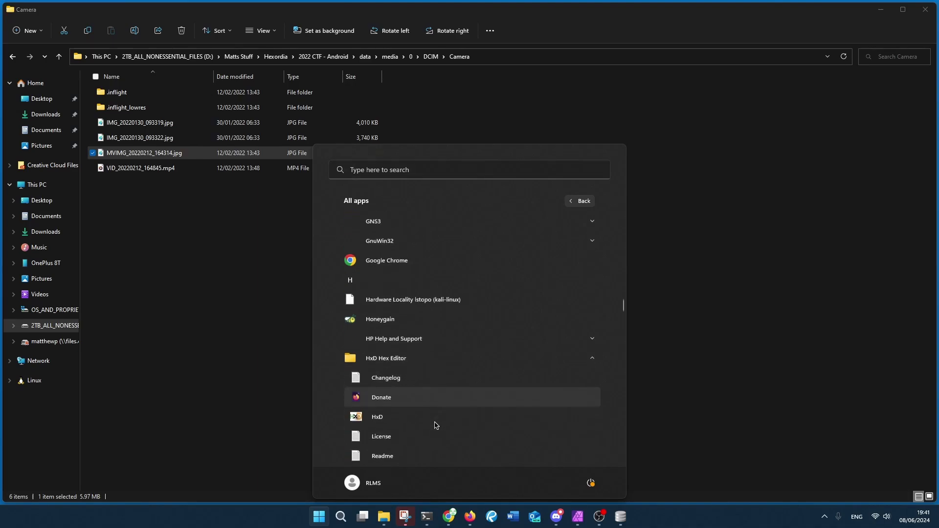
pyautogui.click(430, 413)
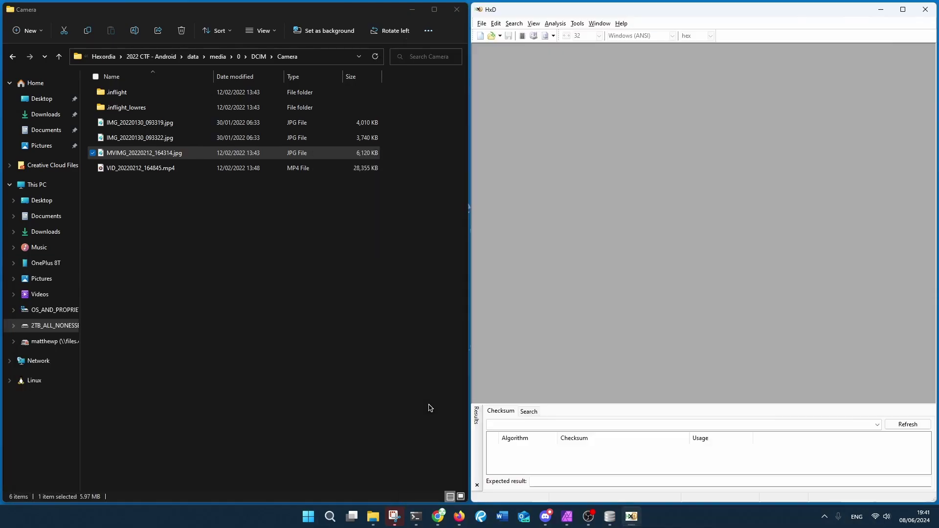
# Step: Load MVIMG_20220212_164314.jpg from the Camera folder into HxD and maximise the HxD window
pyautogui.click(177, 156)
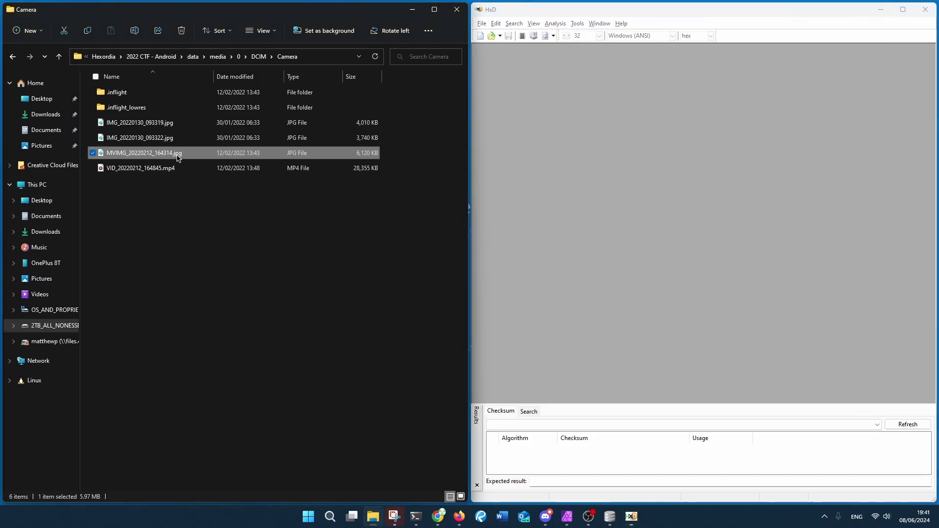
pyautogui.moveTo(177, 156); pyautogui.dragTo(536, 142)
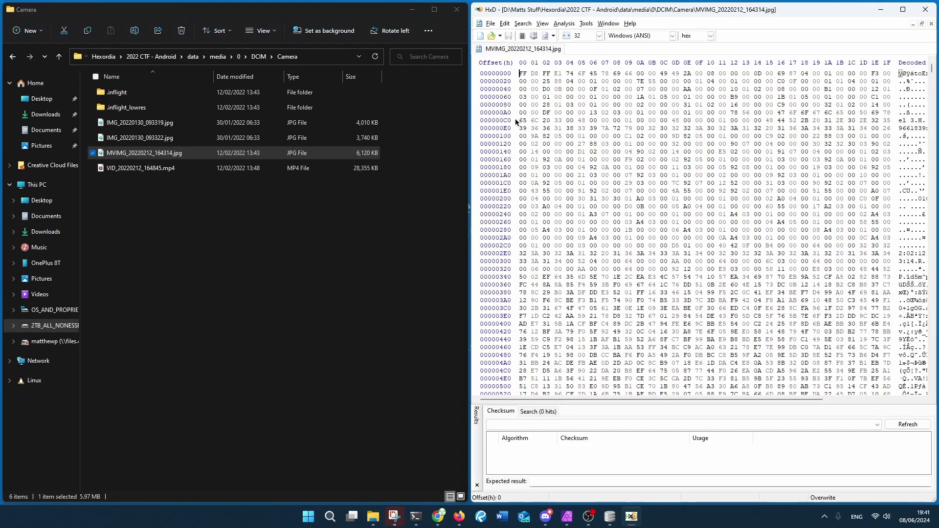
pyautogui.press('super+Up')
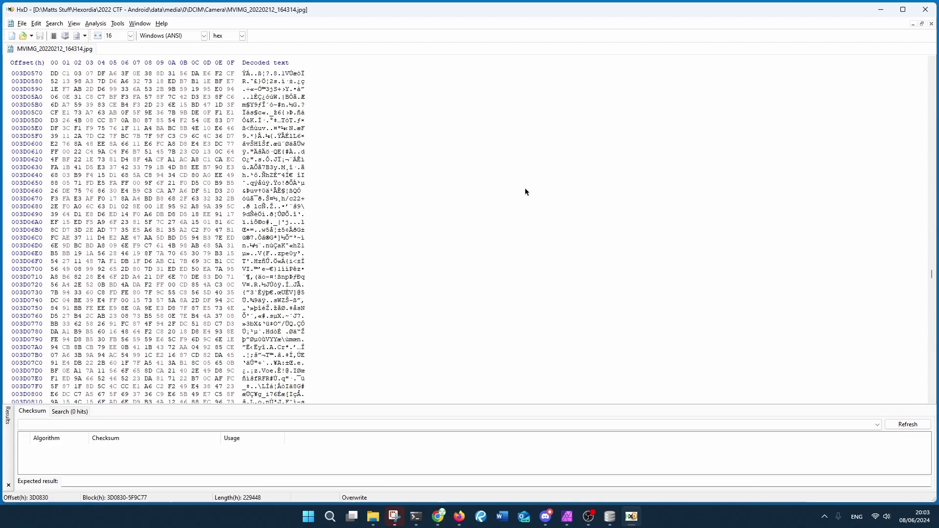
# Step: Select the block holding the embedded MP4 data, from start-offset 3D0830 to end-offset 5F9C77 in hex
pyautogui.scroll(-2, 525, 190)
pyautogui.scroll(-2, 525, 190)
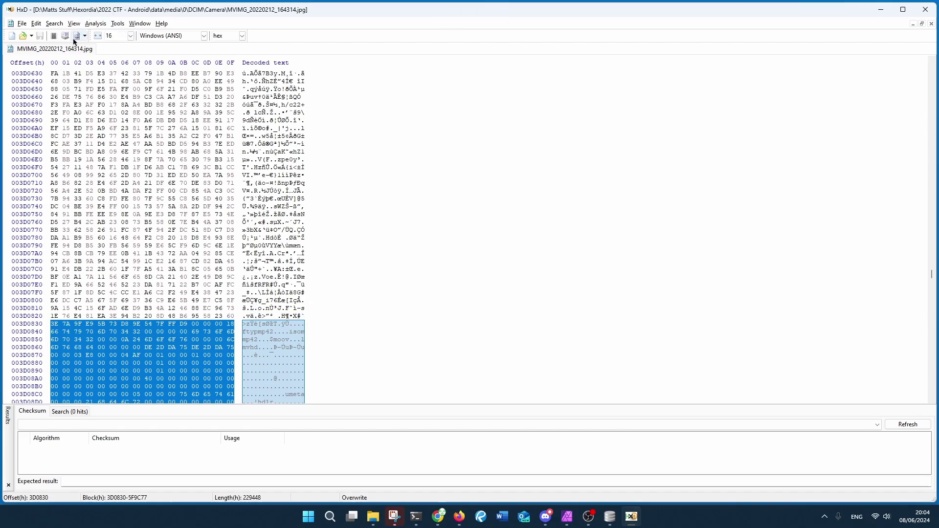
pyautogui.click(34, 29)
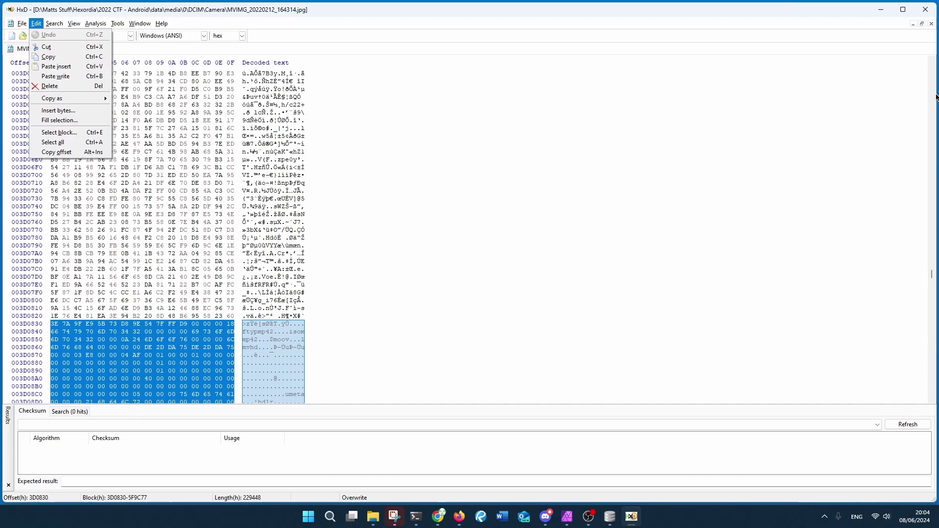
pyautogui.moveTo(931, 282); pyautogui.dragTo(936, 419)
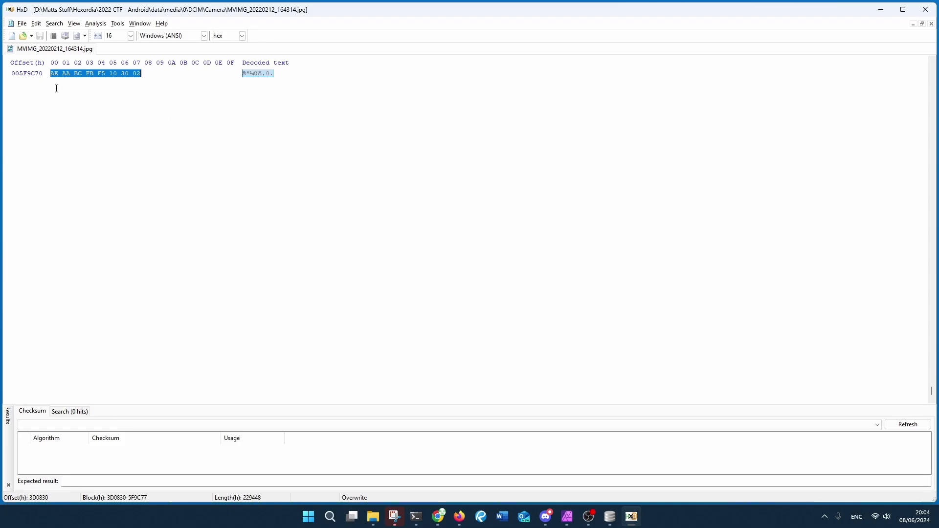
pyautogui.click(22, 24)
pyautogui.moveTo(36, 23)
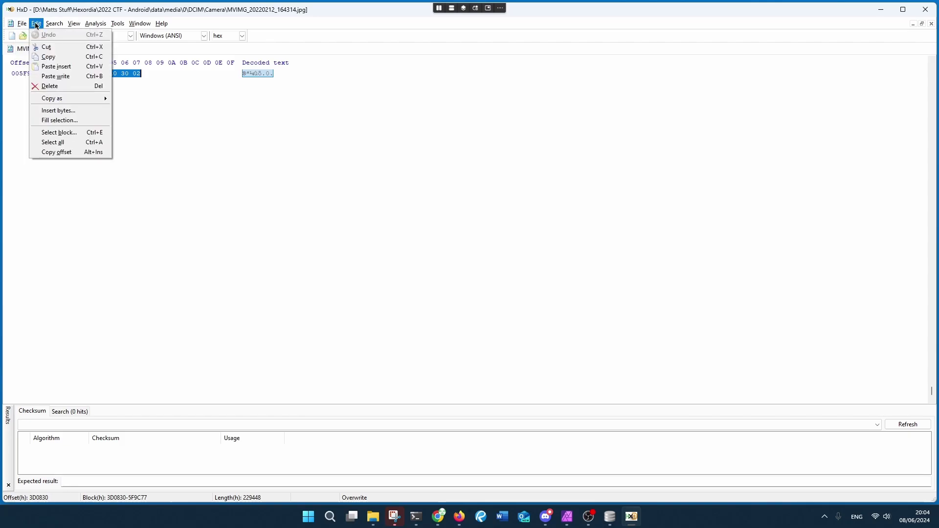
pyautogui.click(58, 132)
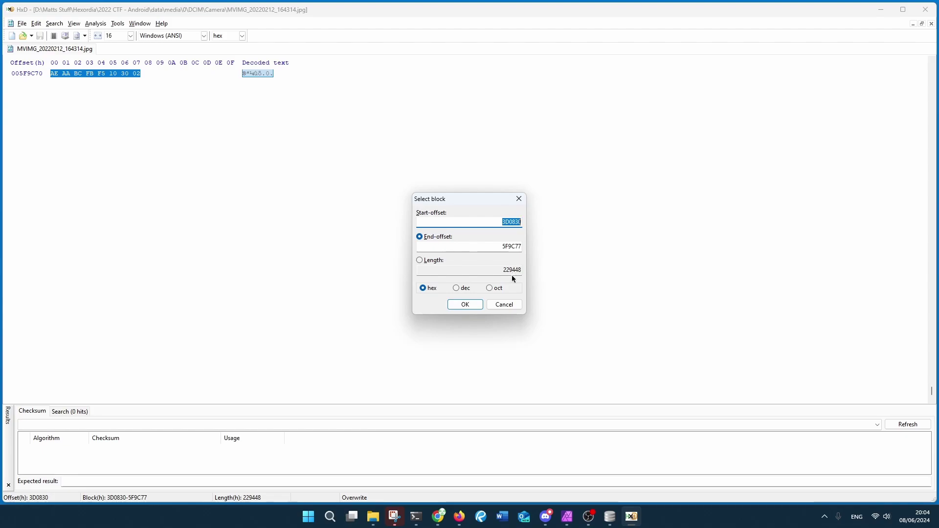
pyautogui.click(454, 304)
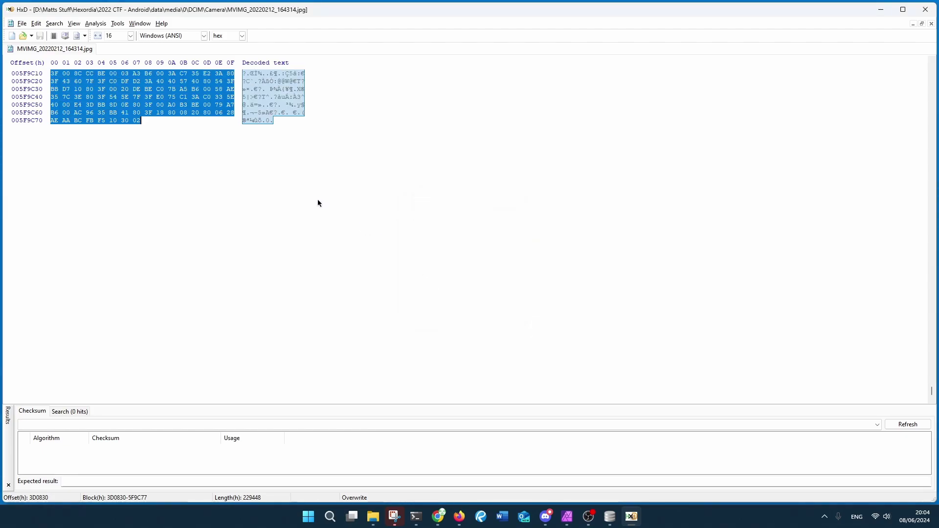
# Step: Copy the selected block of MP4 bytes and create a new empty file for it
pyautogui.scroll(3, 317, 200)
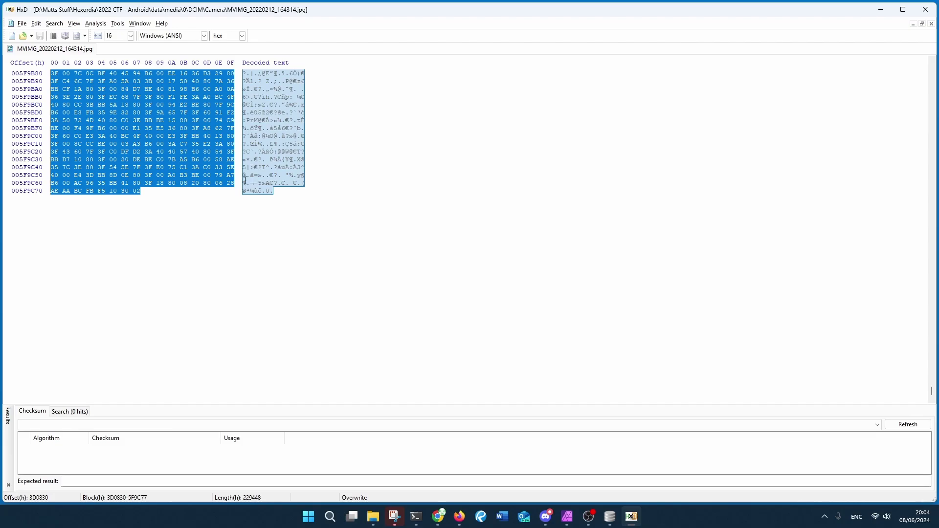
pyautogui.rightClick(145, 126)
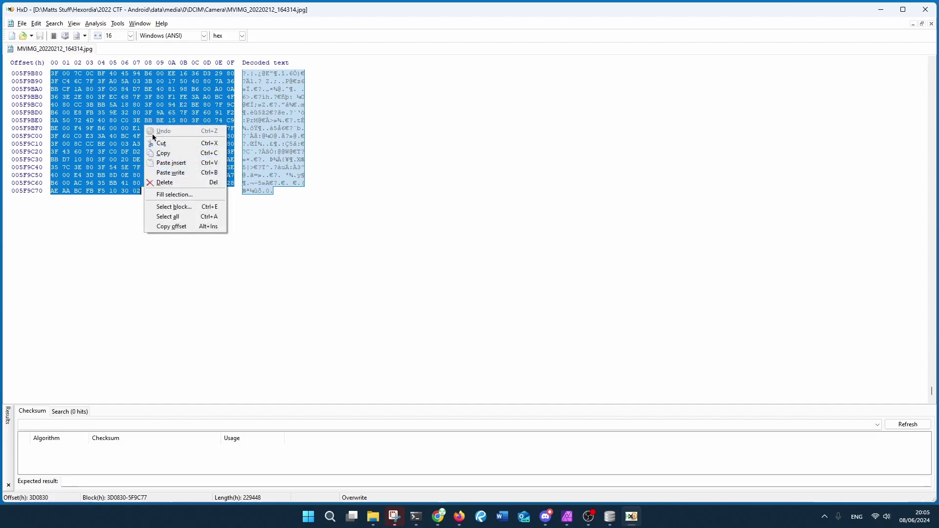
pyautogui.click(179, 150)
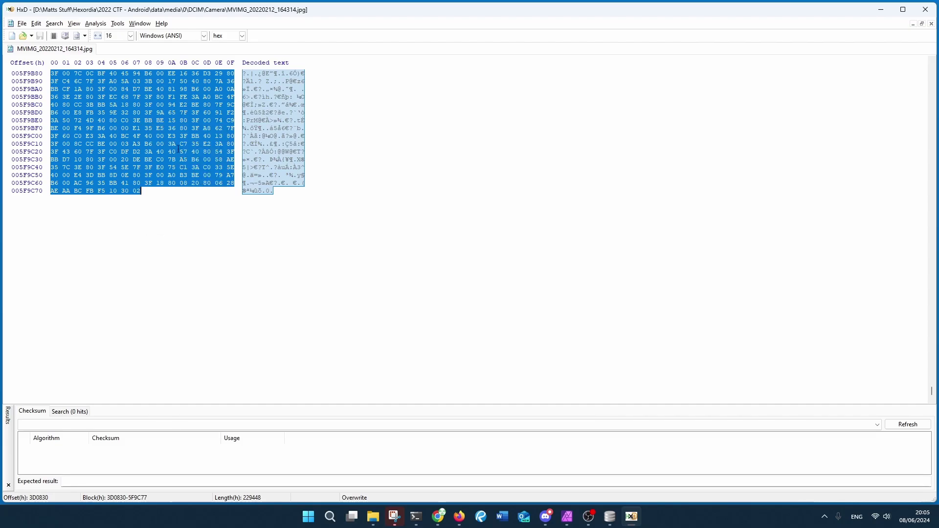
pyautogui.click(22, 23)
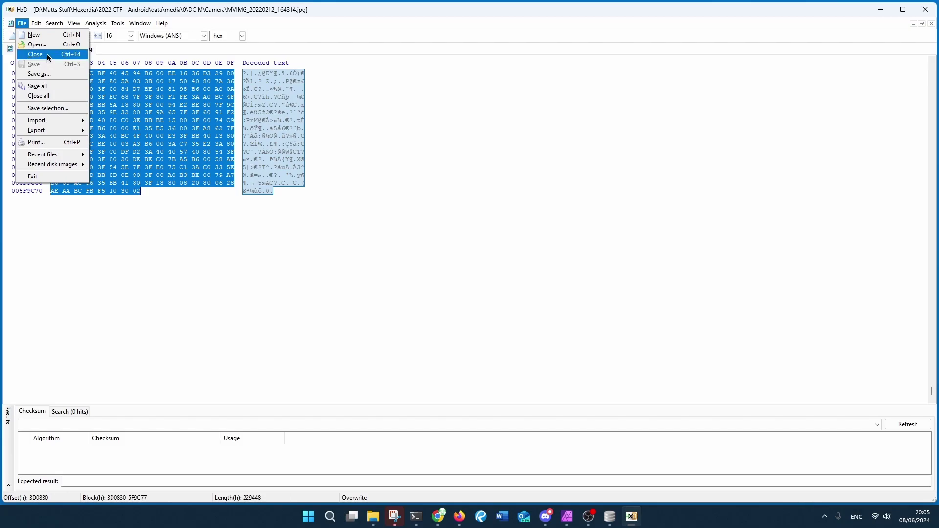
pyautogui.click(49, 35)
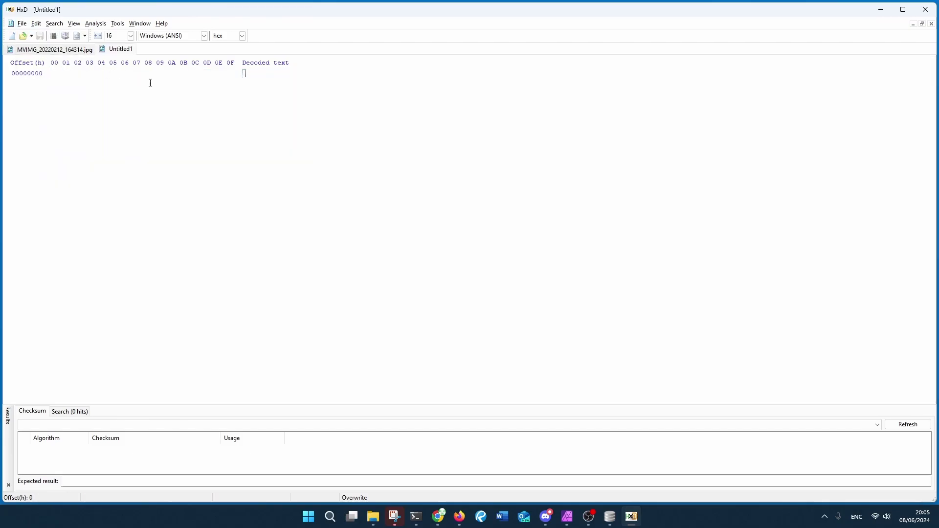
# Step: Try to paste the copied block into the empty file with Paste write
pyautogui.rightClick(200, 81)
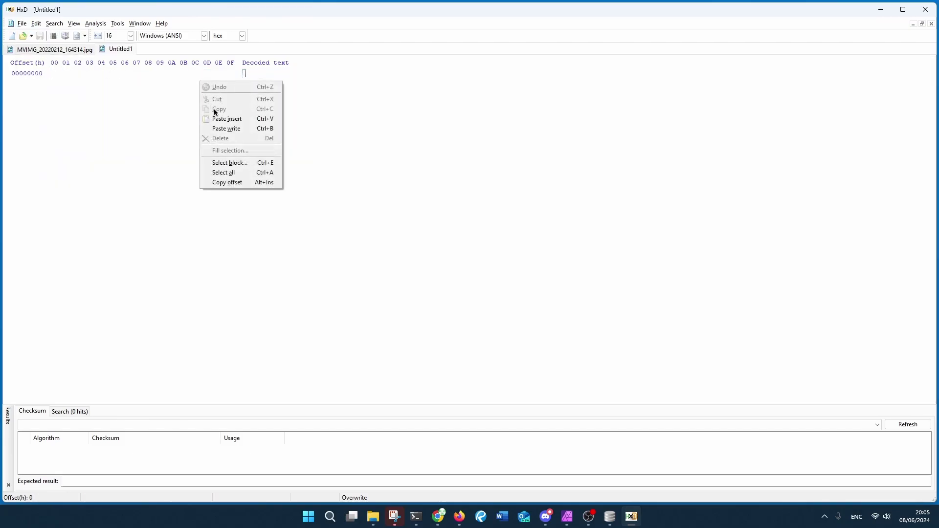
pyautogui.click(234, 129)
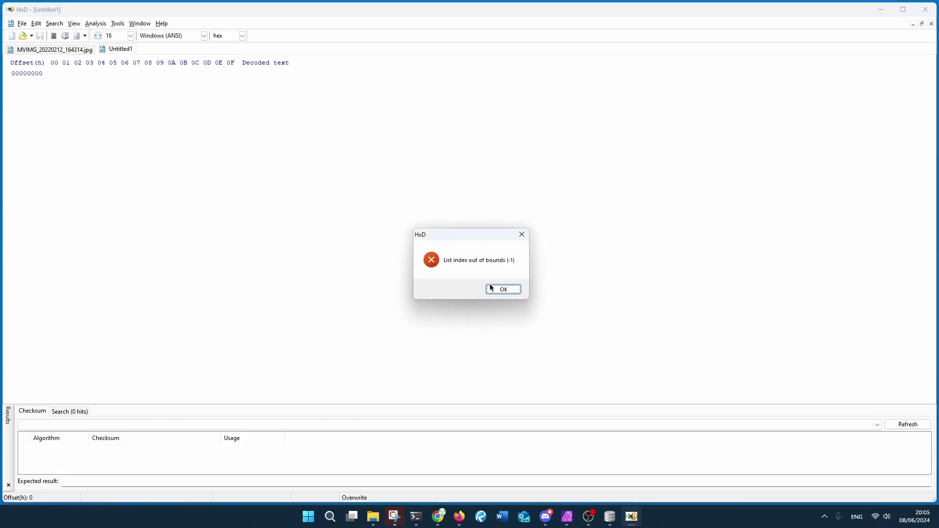
pyautogui.click(511, 289)
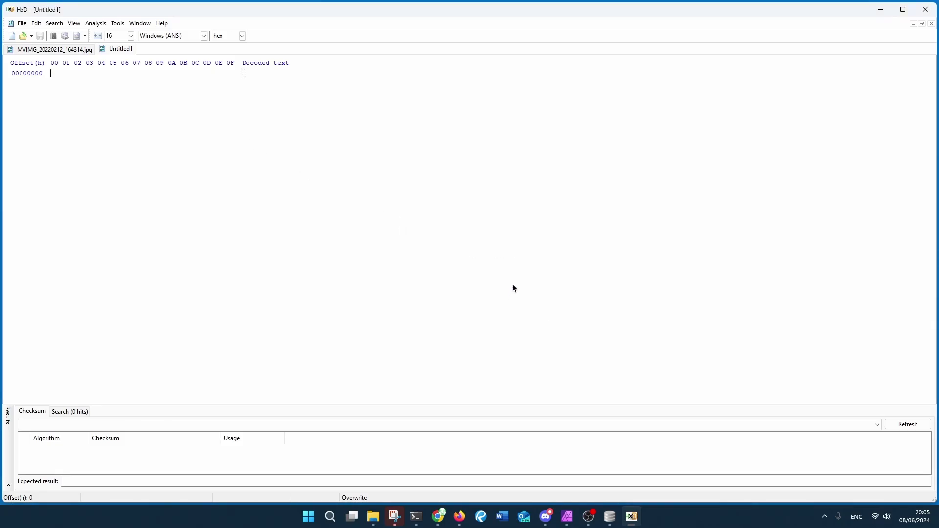
# Step: Insert the copied bytes into the new file with Paste insert and return to the start of the data
pyautogui.rightClick(176, 79)
pyautogui.click(226, 118)
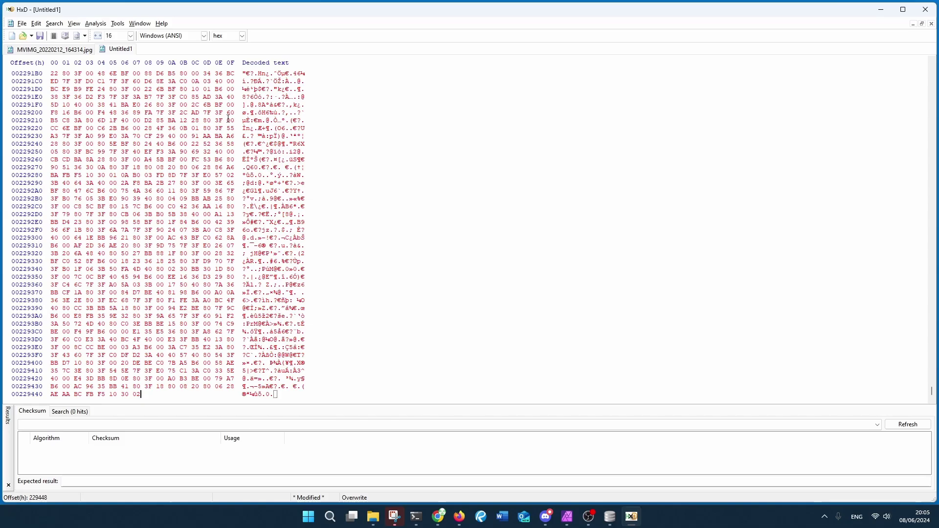
pyautogui.scroll(3, 433, 134)
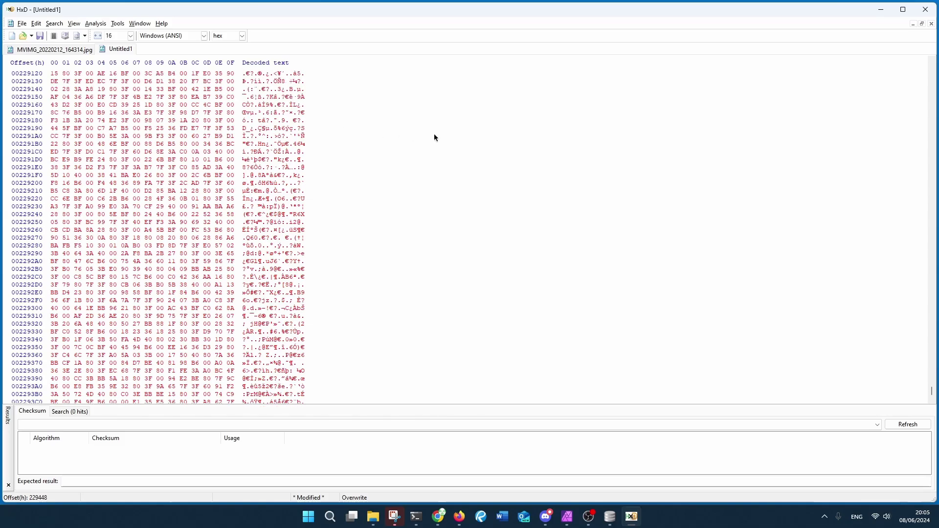
pyautogui.moveTo(932, 389); pyautogui.dragTo(931, 67)
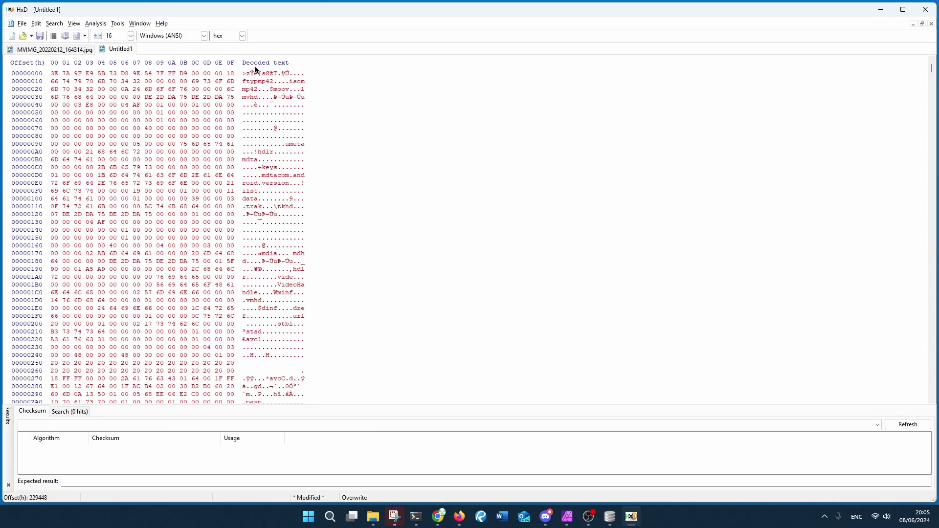
# Step: Start saving the untitled file under a new name and choose the Hexordia folder as its destination
pyautogui.click(22, 25)
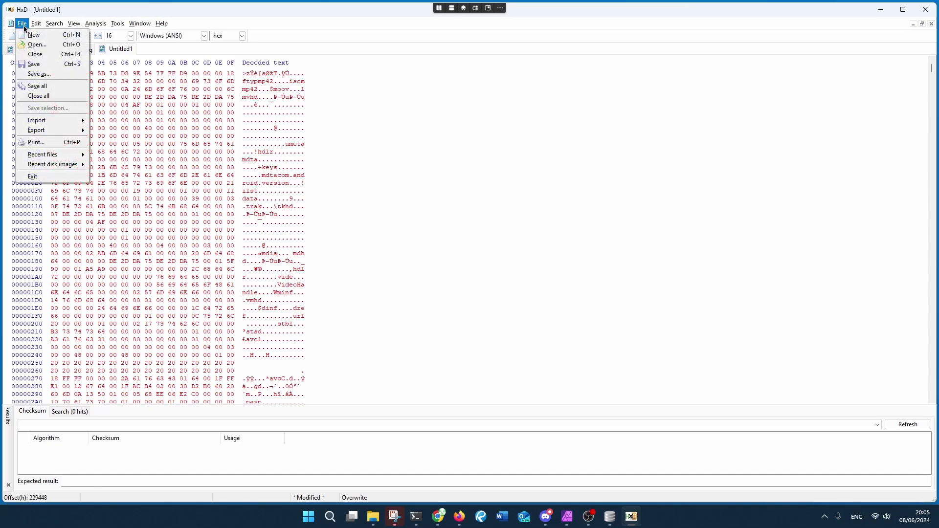
pyautogui.click(73, 75)
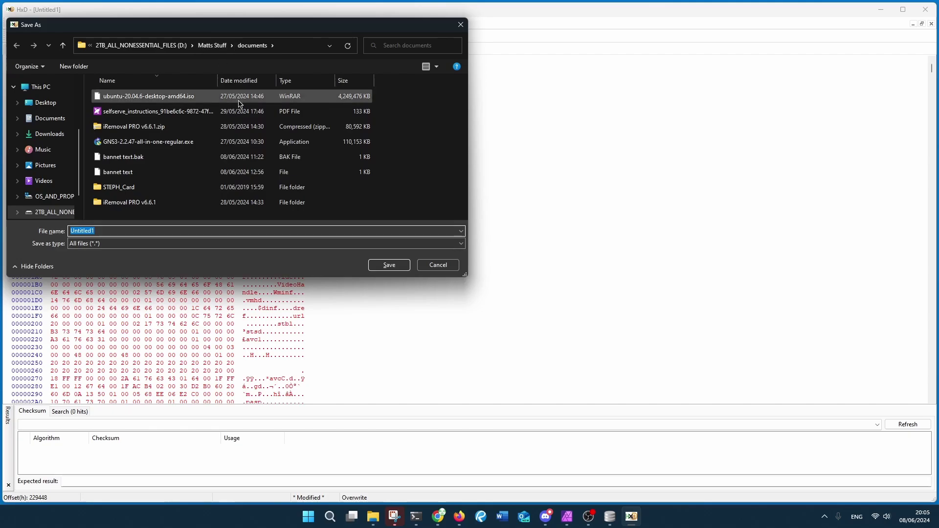
pyautogui.click(214, 46)
pyautogui.scroll(-5, 173, 145)
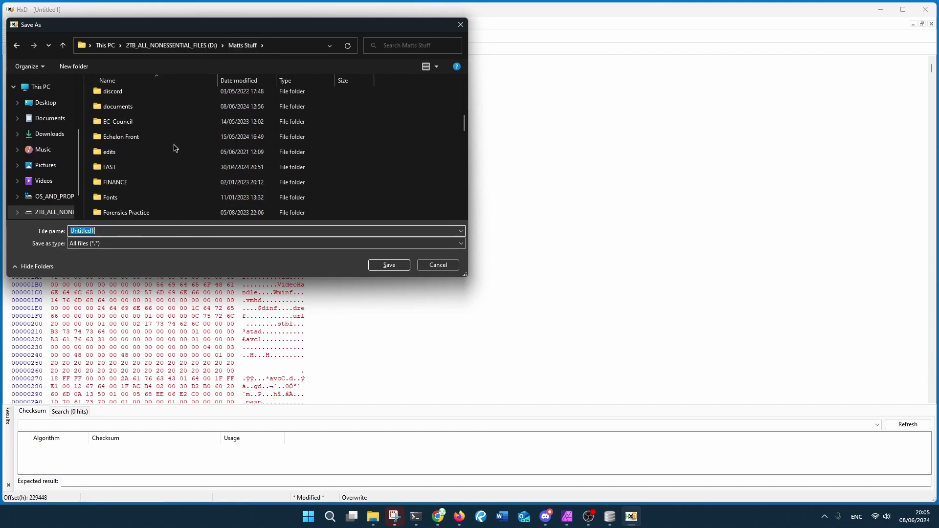
pyautogui.scroll(-3, 175, 148)
pyautogui.scroll(-3, 157, 167)
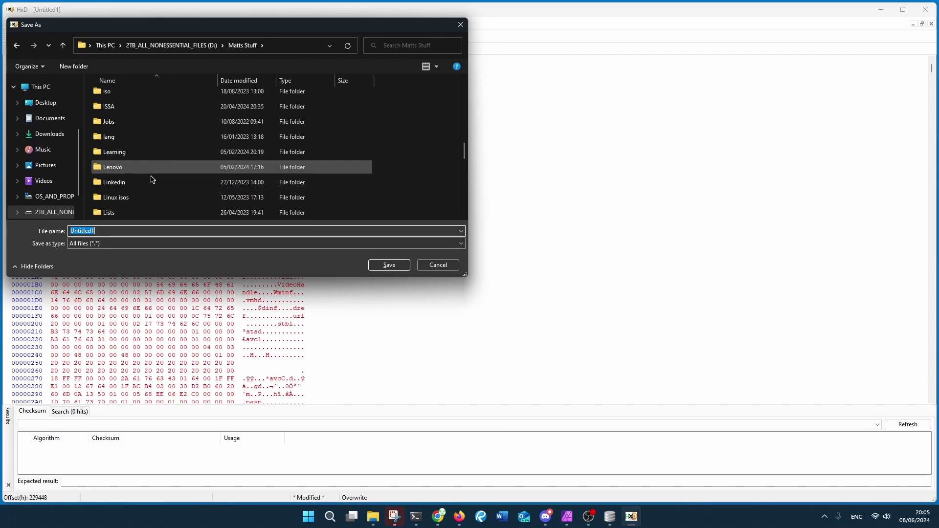
pyautogui.scroll(-2, 139, 201)
pyautogui.scroll(3, 142, 193)
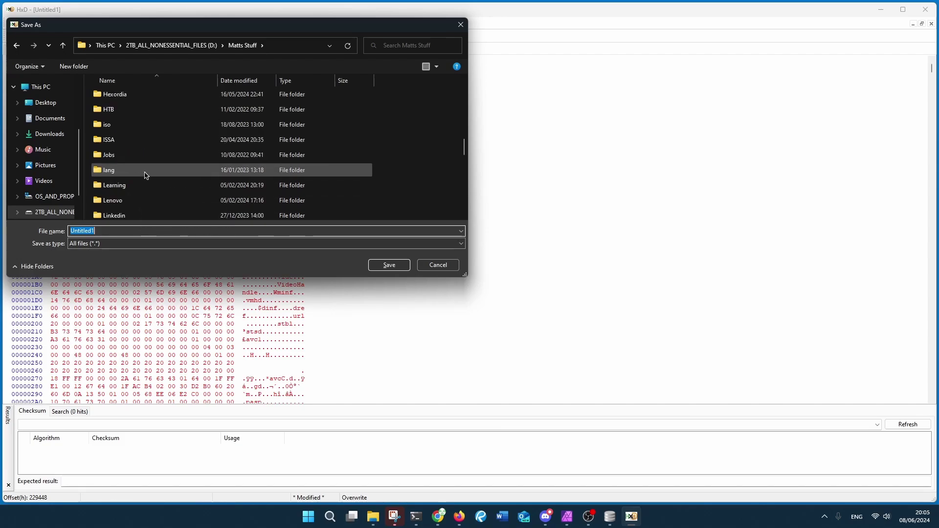
pyautogui.scroll(2, 147, 163)
pyautogui.doubleClick(147, 174)
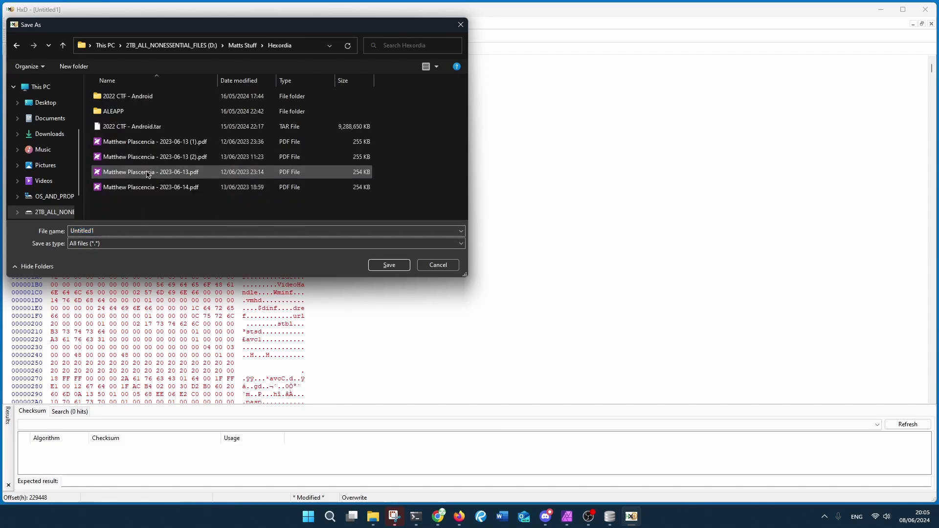
# Step: Name the carved file vid.mp4 and save it
pyautogui.doubleClick(172, 229)
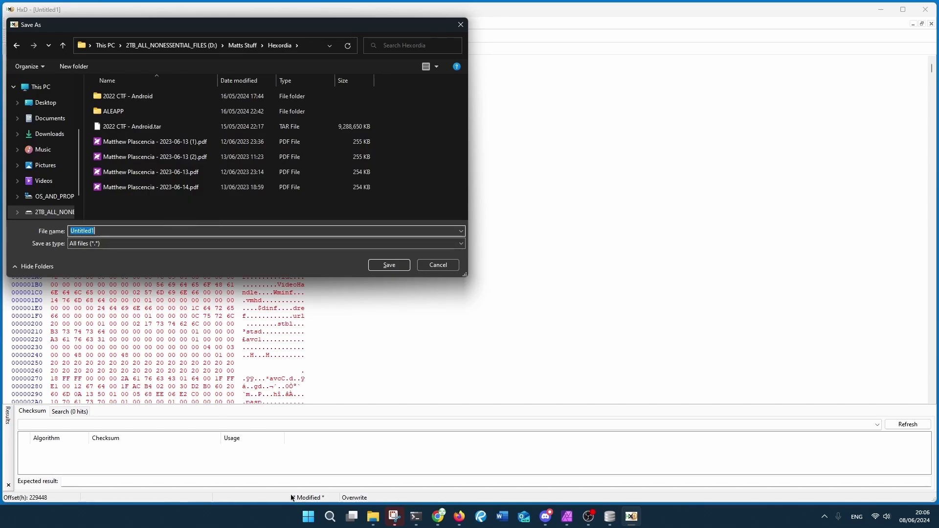
pyautogui.write('vid')
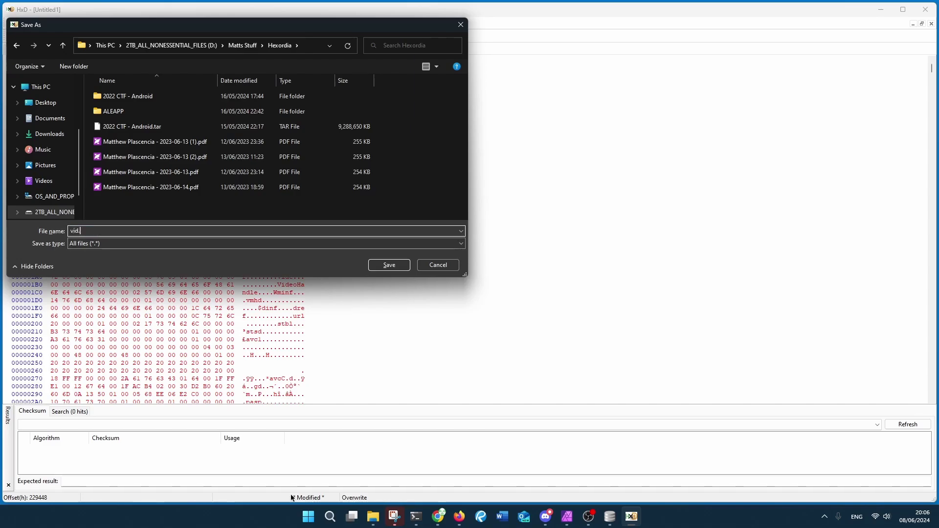
pyautogui.write('.m')
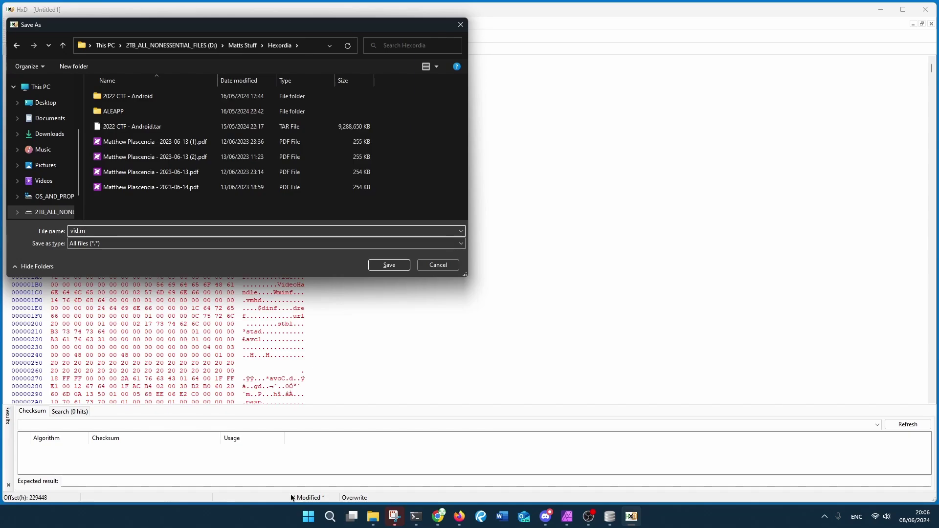
pyautogui.write('p4')
pyautogui.press('Return')
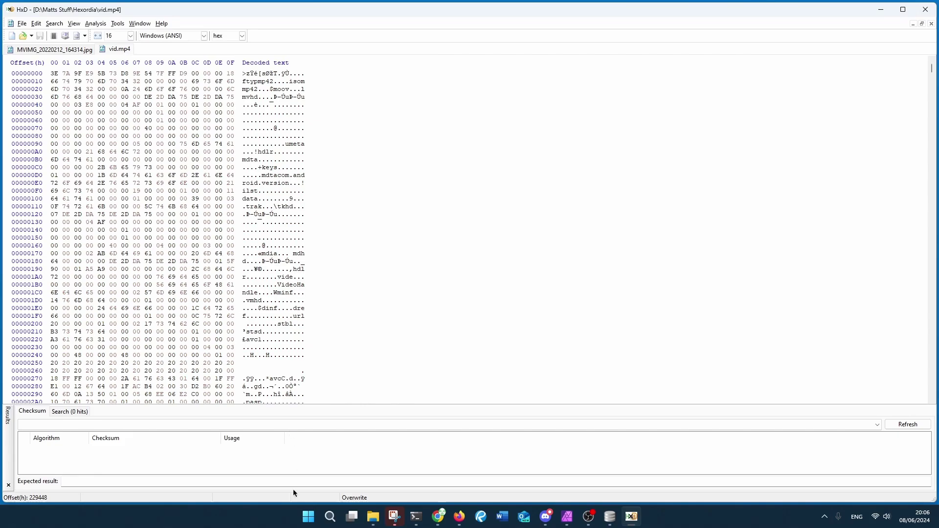
# Step: In File Explorer, play VID_20220212_164845.mp4 from the DCIM Camera folder, and close the player
pyautogui.click(373, 520)
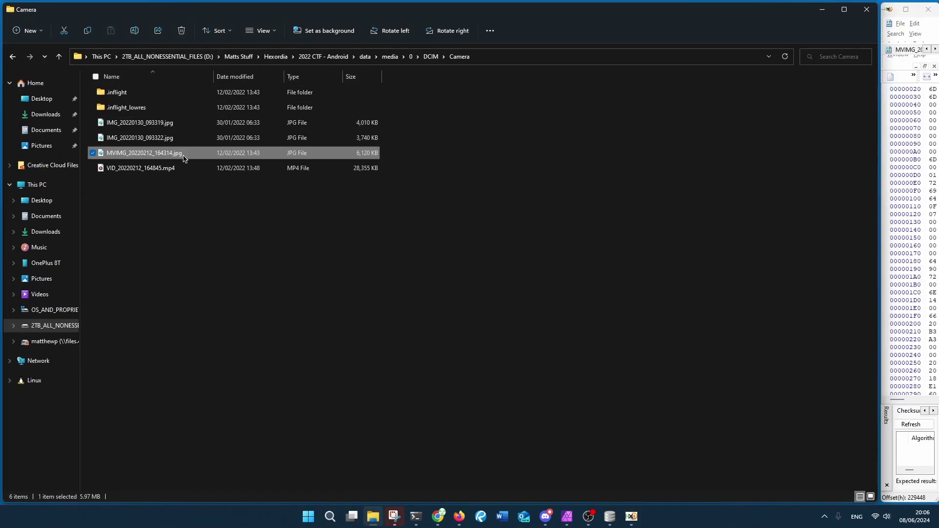
pyautogui.hotkey('alt', 'Up')
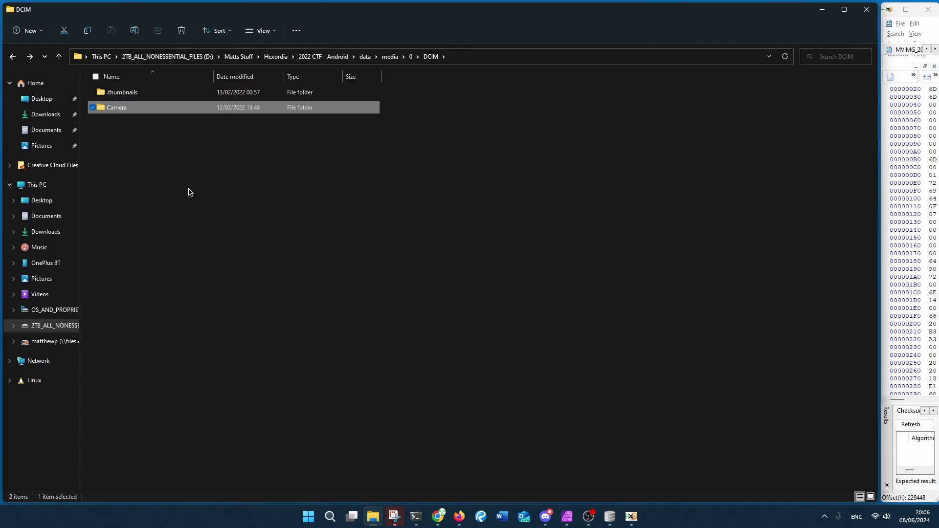
pyautogui.hotkey('alt', 'Left')
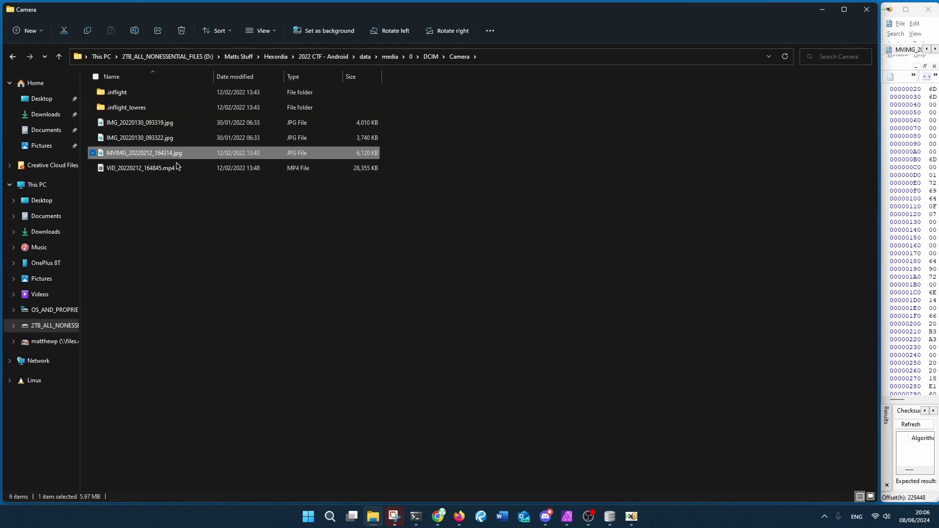
pyautogui.doubleClick(175, 169)
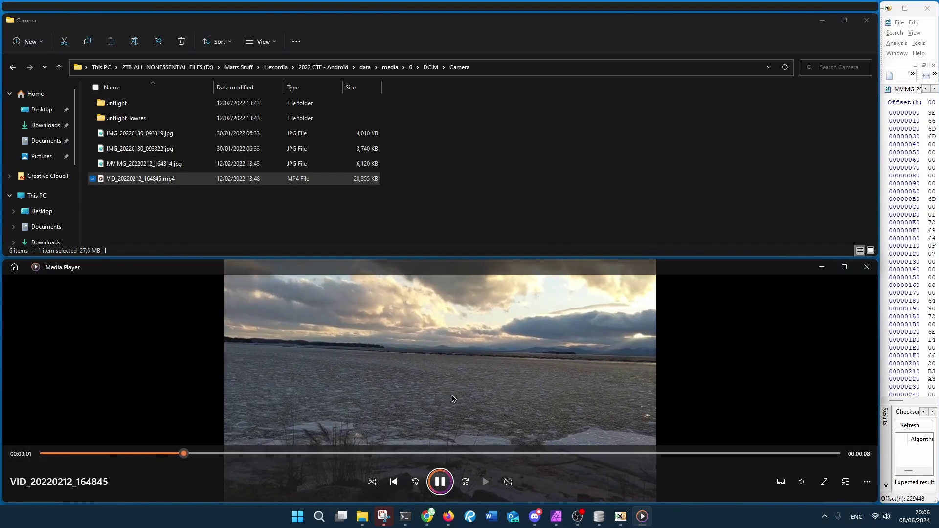
pyautogui.press('super+Right')
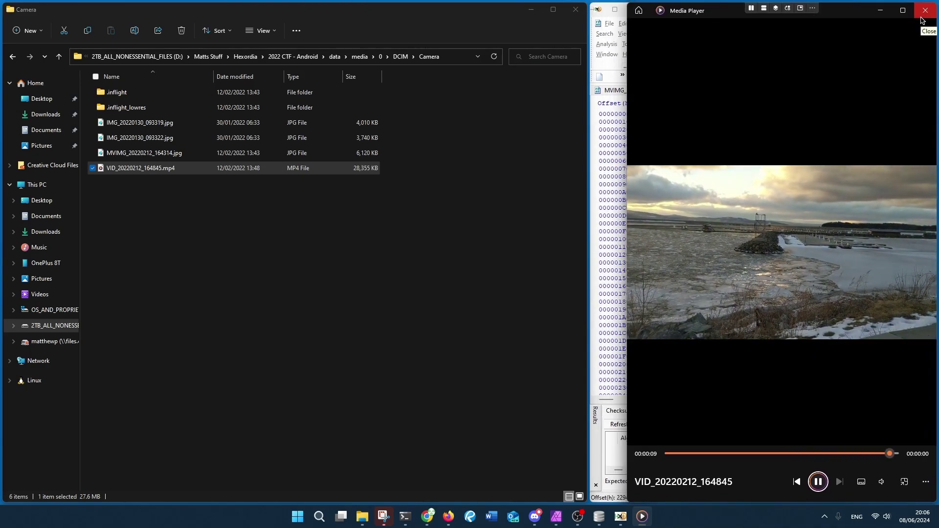
pyautogui.click(922, 19)
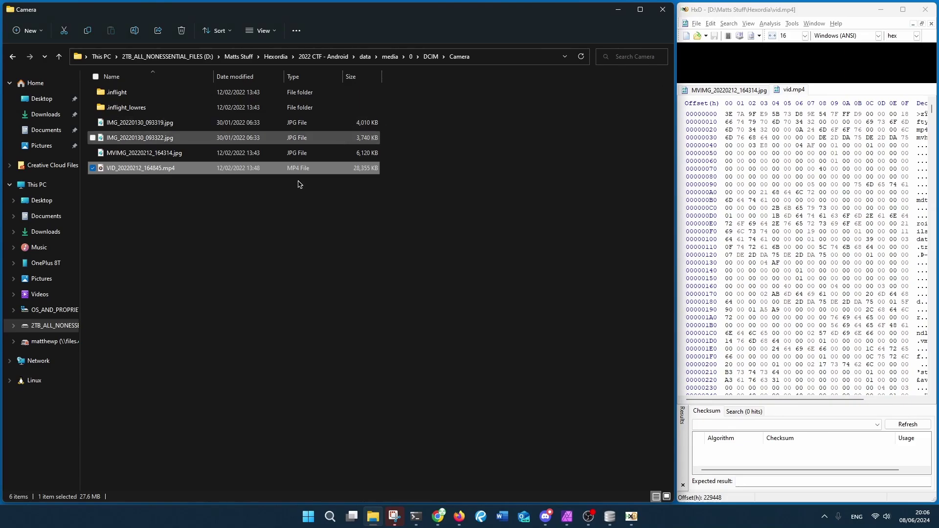
# Step: Go up to the Hexordia folder, try to play the carved vid.mp4, and close the player
pyautogui.hotkey('alt', 'Up')
pyautogui.hotkey('alt', 'Up')
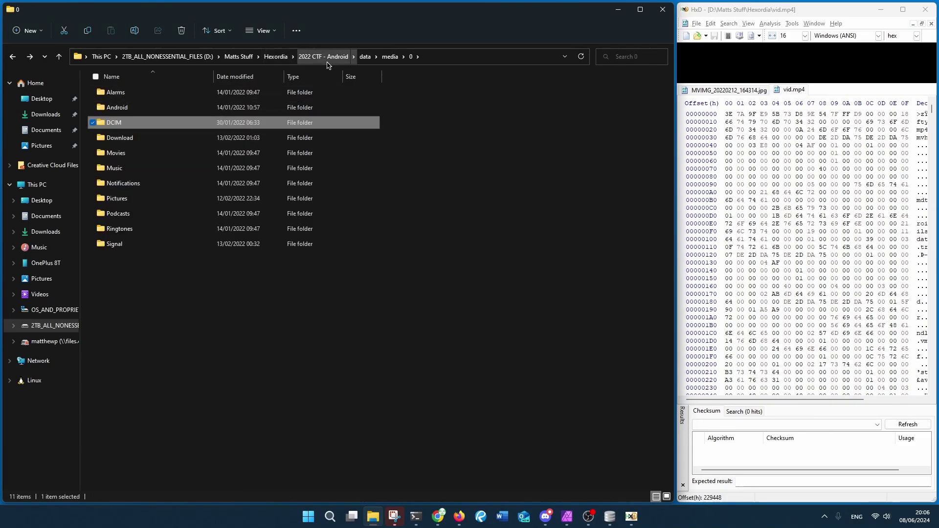
pyautogui.click(275, 57)
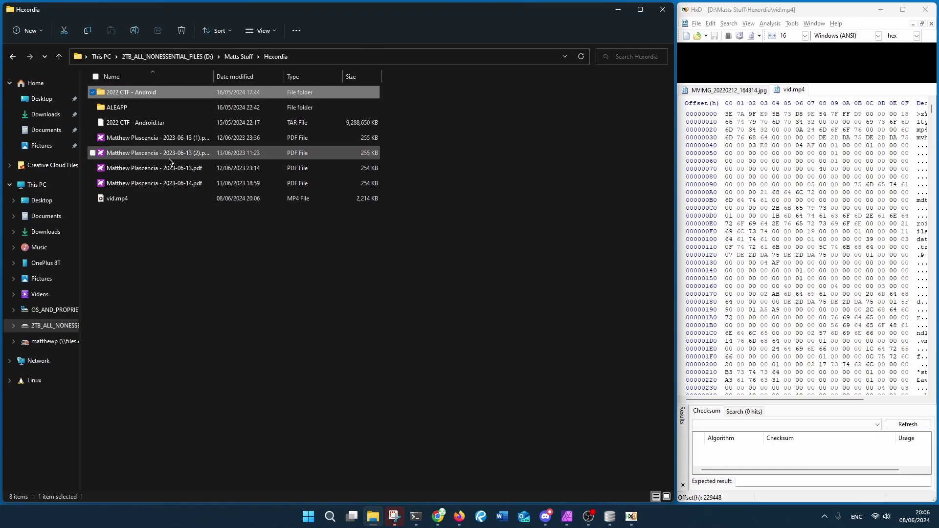
pyautogui.click(114, 205)
pyautogui.doubleClick(114, 206)
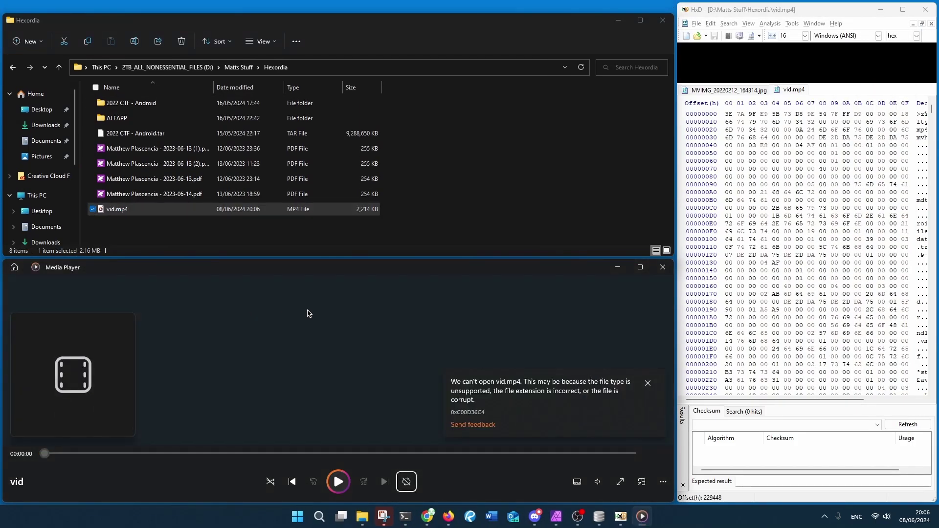
pyautogui.press('super+Right')
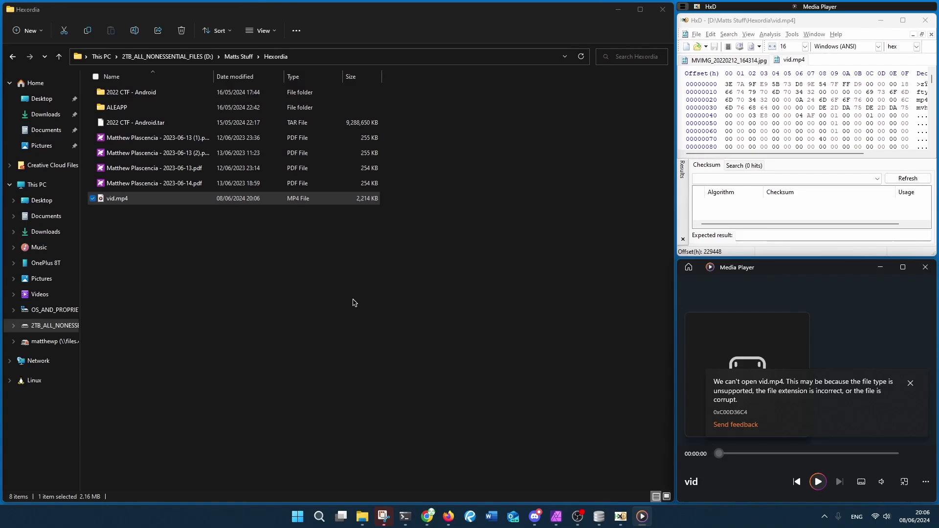
pyautogui.click(924, 267)
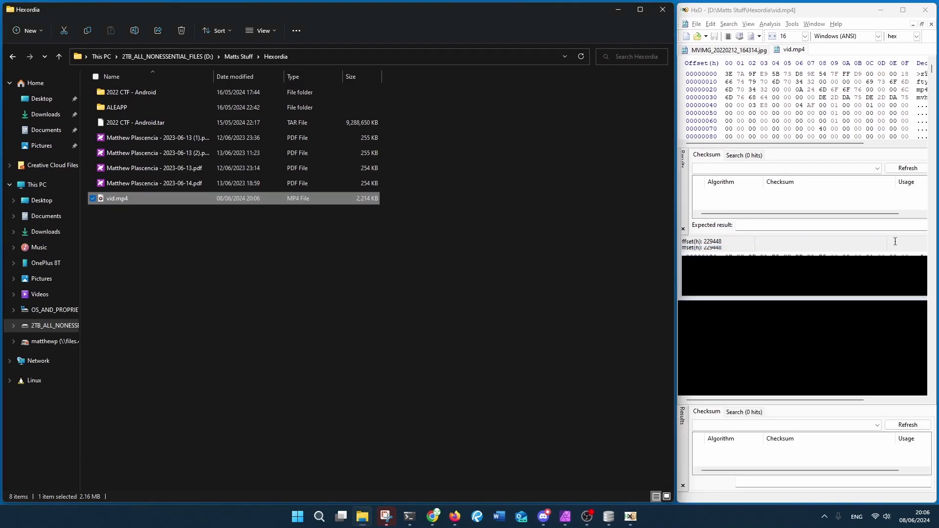
# Step: Return to HxD and delete the first 16 bytes of vid.mp4, offsets 0 to F
pyautogui.click(625, 13)
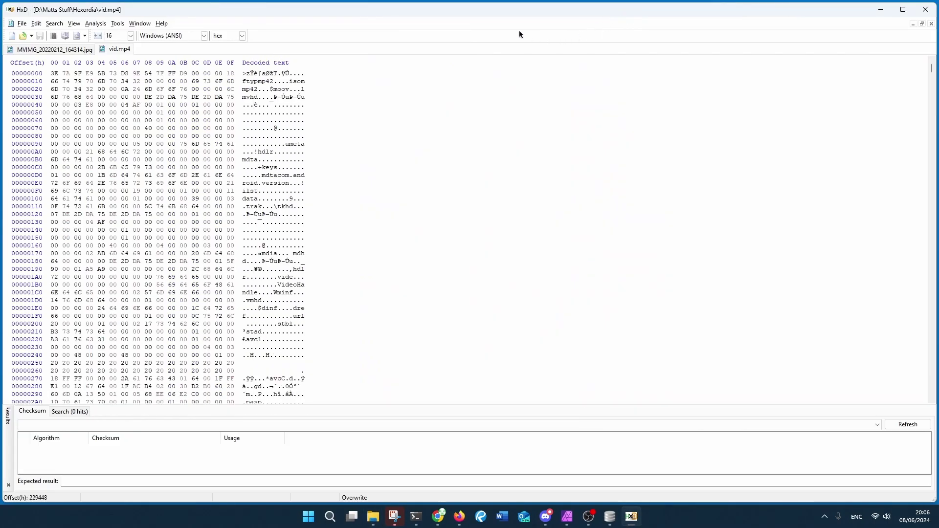
pyautogui.moveTo(233, 75); pyautogui.dragTo(43, 75)
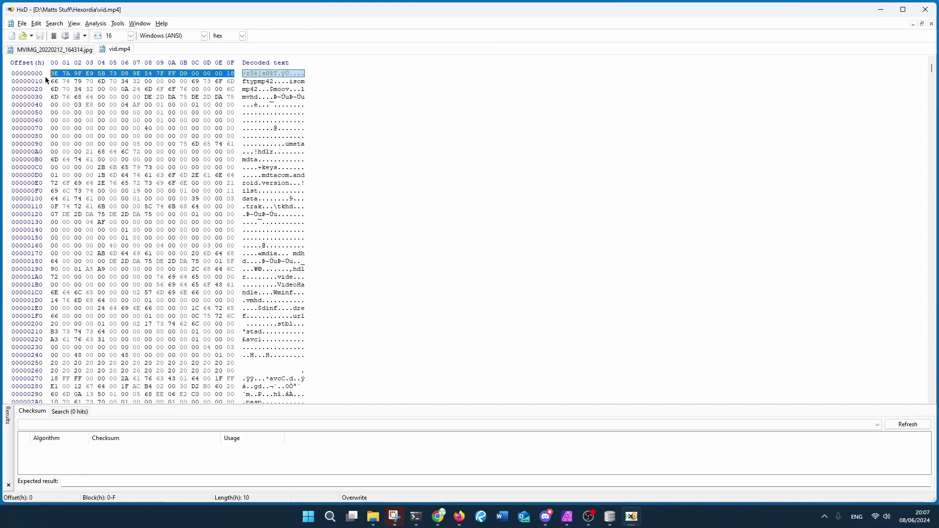
pyautogui.press('Delete')
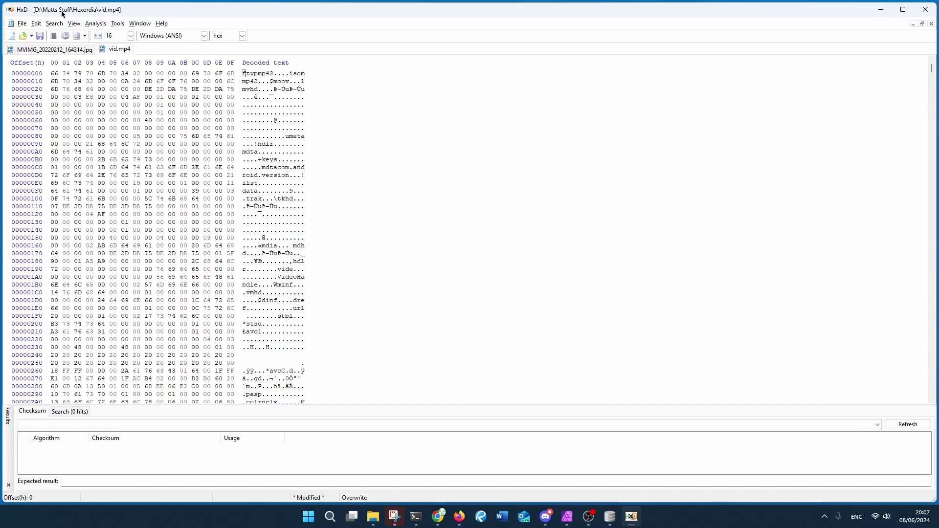
# Step: Save the edited data over the existing vid.mp4 in the Hexordia folder
pyautogui.click(18, 25)
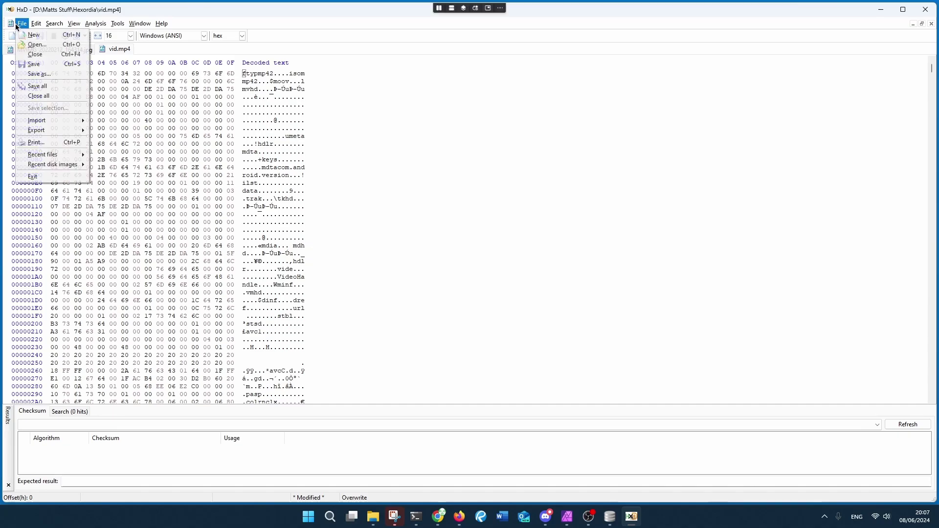
pyautogui.click(60, 74)
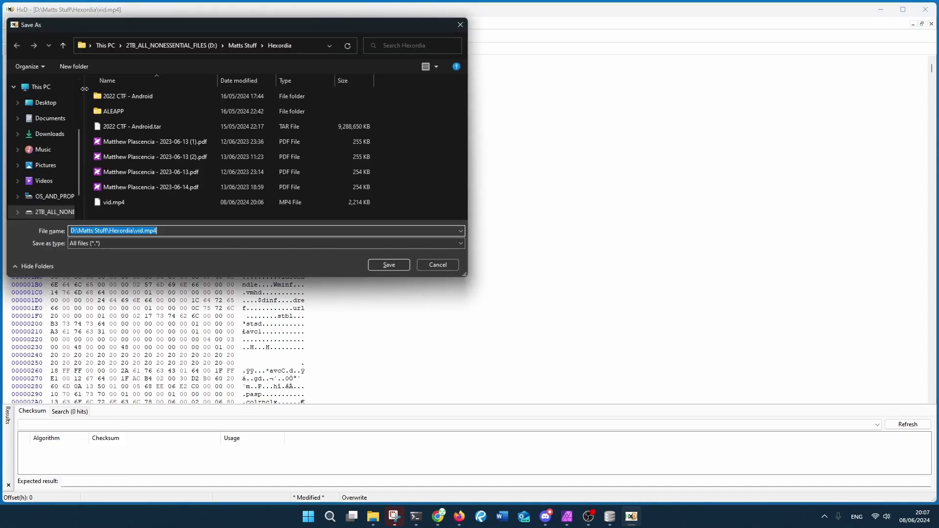
pyautogui.click(148, 204)
pyautogui.doubleClick(148, 206)
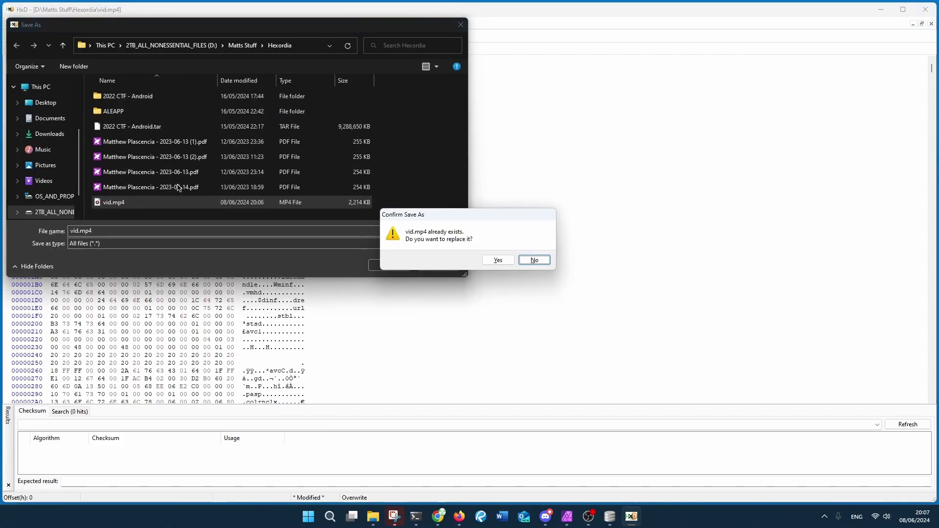
pyautogui.click(499, 261)
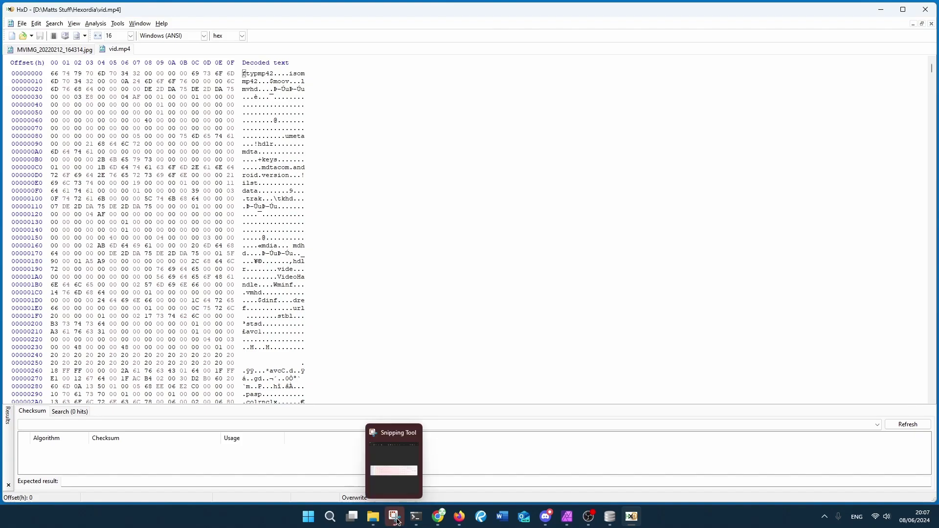
# Step: Switch to File Explorer, try to play the edited vid.mp4, and close the player
pyautogui.click(397, 521)
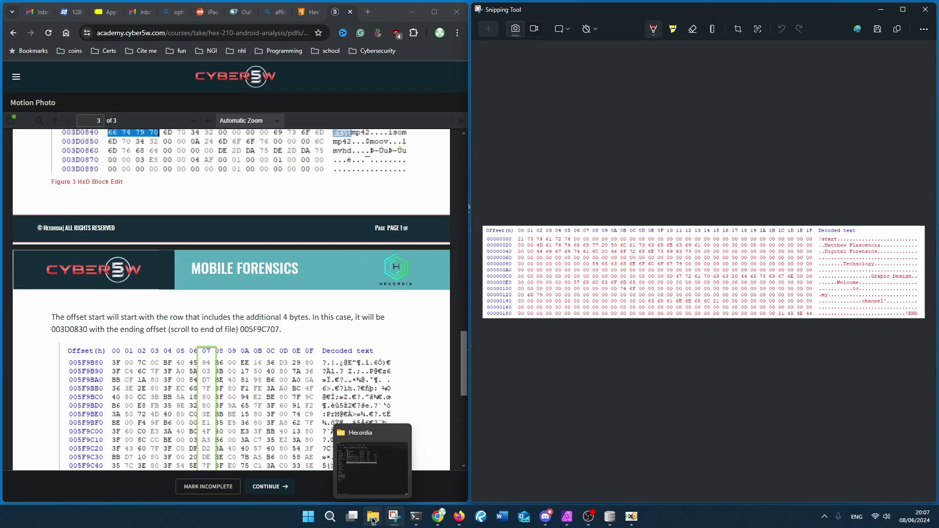
pyautogui.click(372, 520)
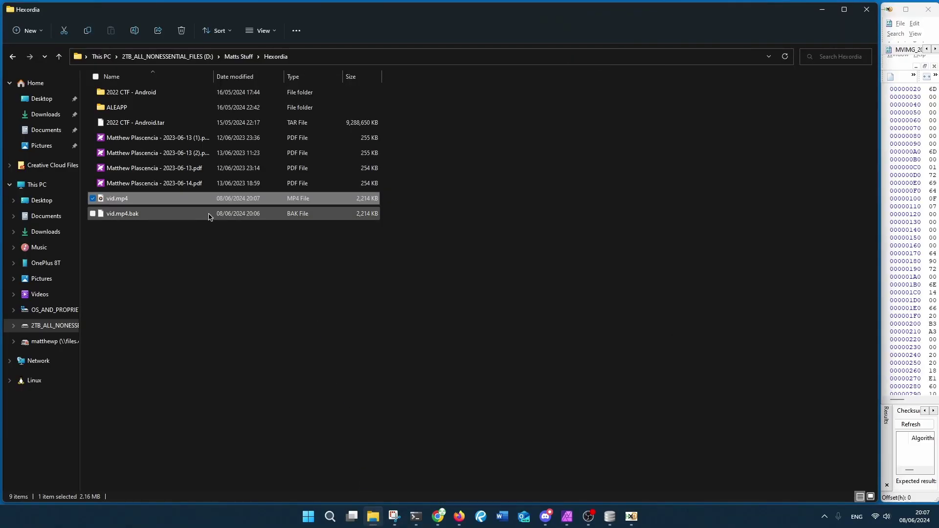
pyautogui.doubleClick(173, 204)
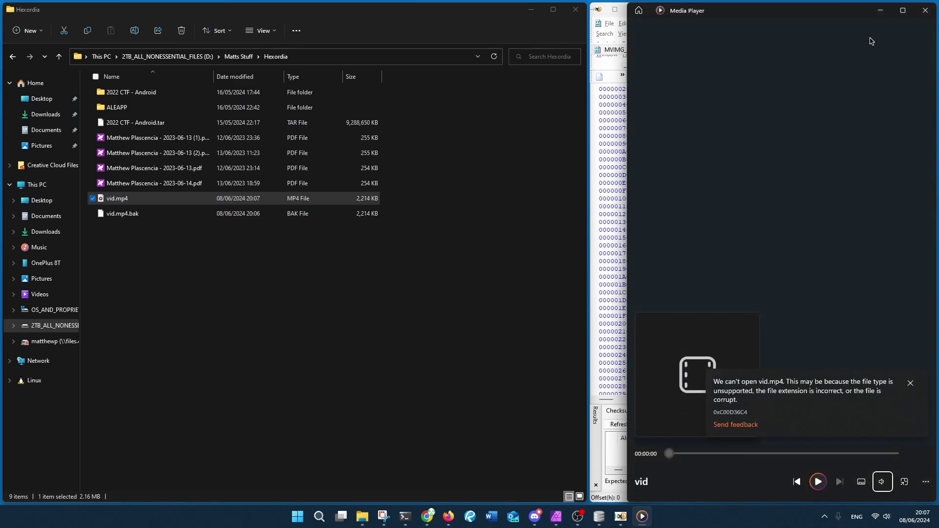
pyautogui.click(921, 11)
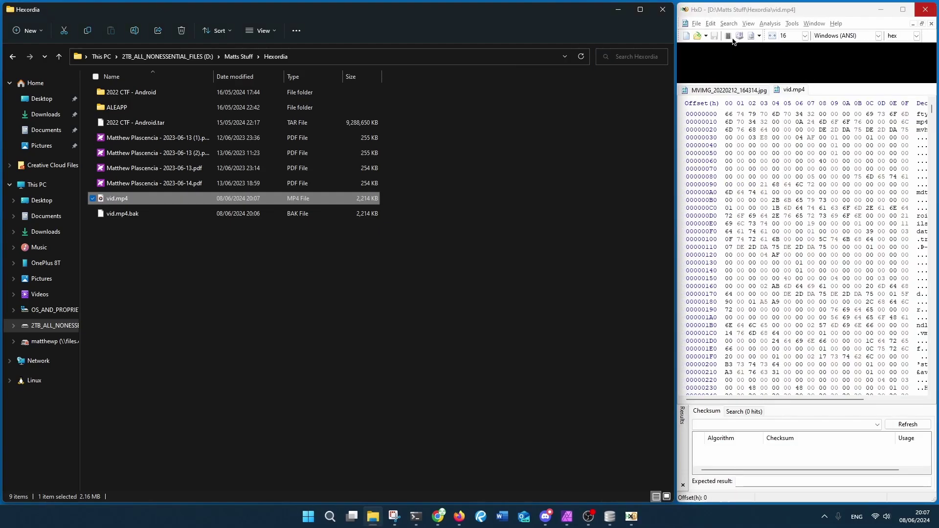
# Step: Back in HxD, delete the four ftyp bytes (66 74 79 70) at the start of vid.mp4
pyautogui.doubleClick(624, 10)
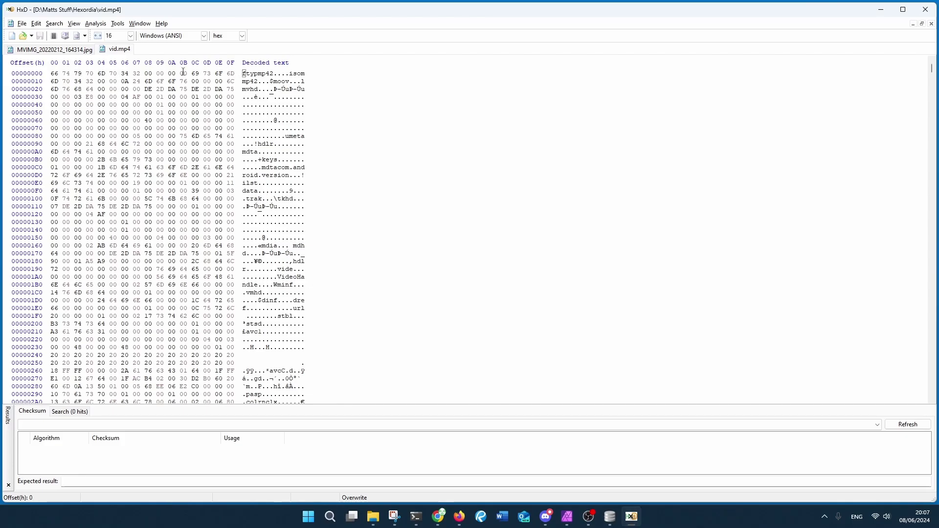
pyautogui.moveTo(257, 73); pyautogui.dragTo(237, 72)
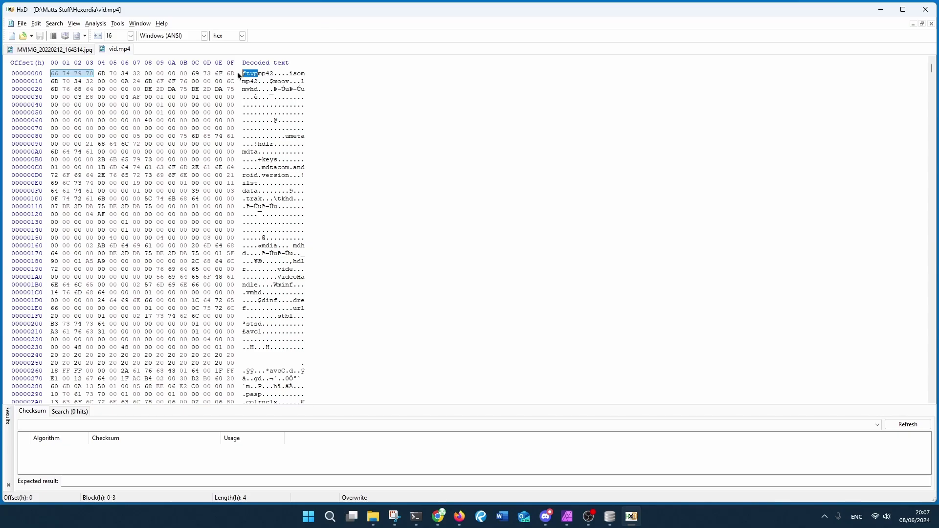
pyautogui.press('Delete')
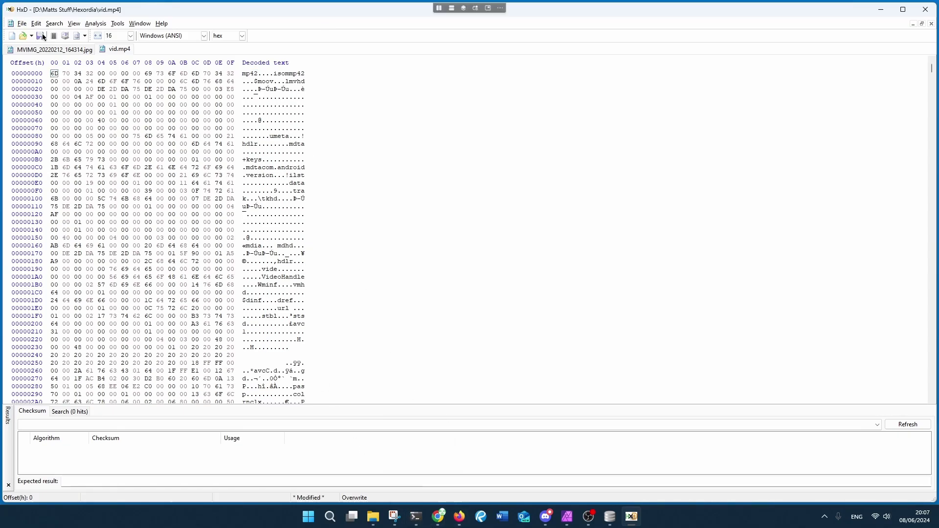
# Step: Save the data without the ftyp bytes under the name vid.mp4 in the Hexordia folder, replacing the existing file
pyautogui.click(22, 24)
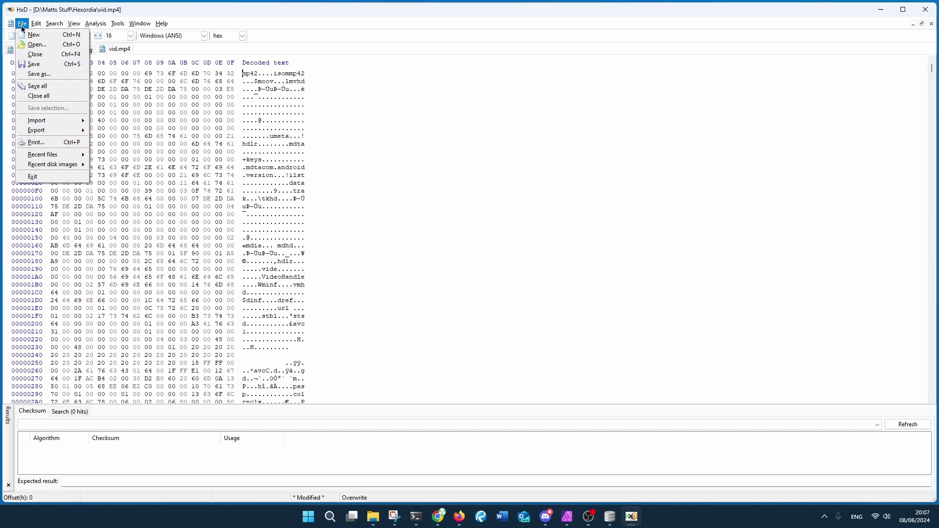
pyautogui.click(39, 74)
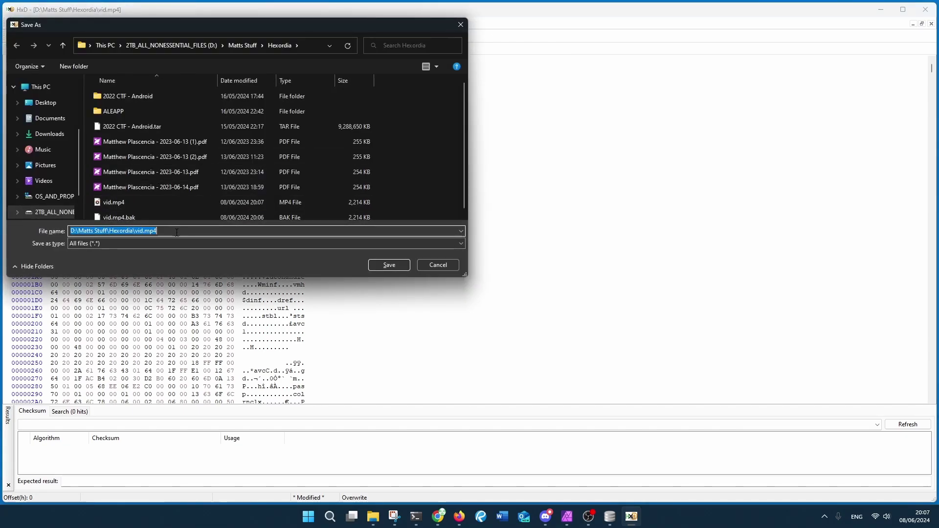
pyautogui.scroll(-1, 177, 172)
pyautogui.click(166, 203)
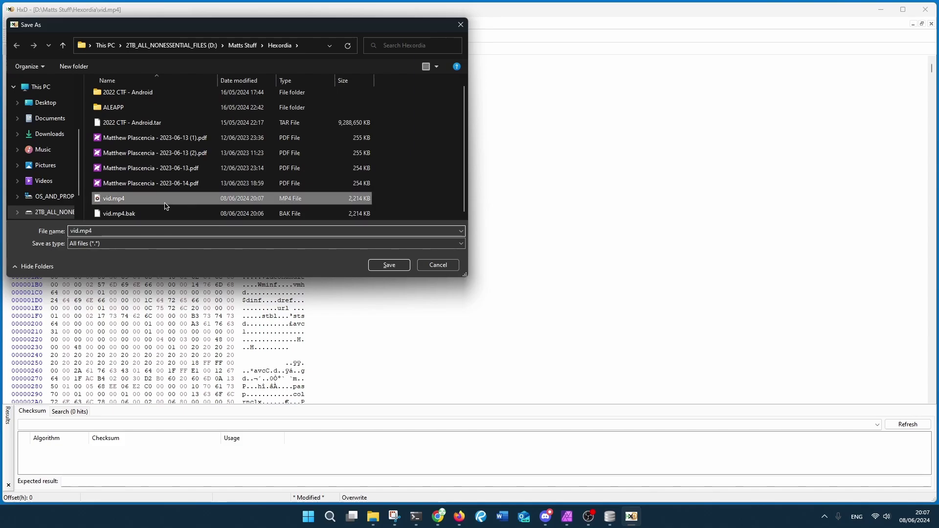
pyautogui.click(374, 266)
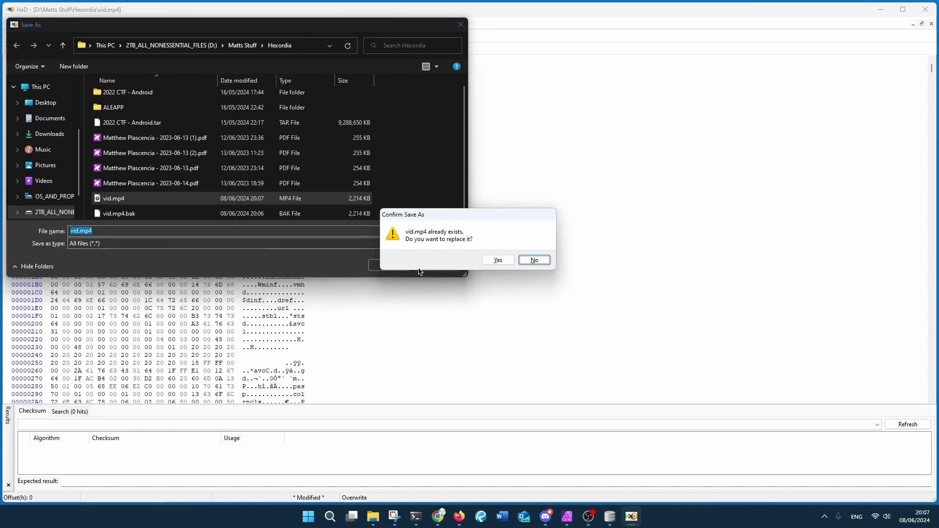
pyautogui.click(508, 261)
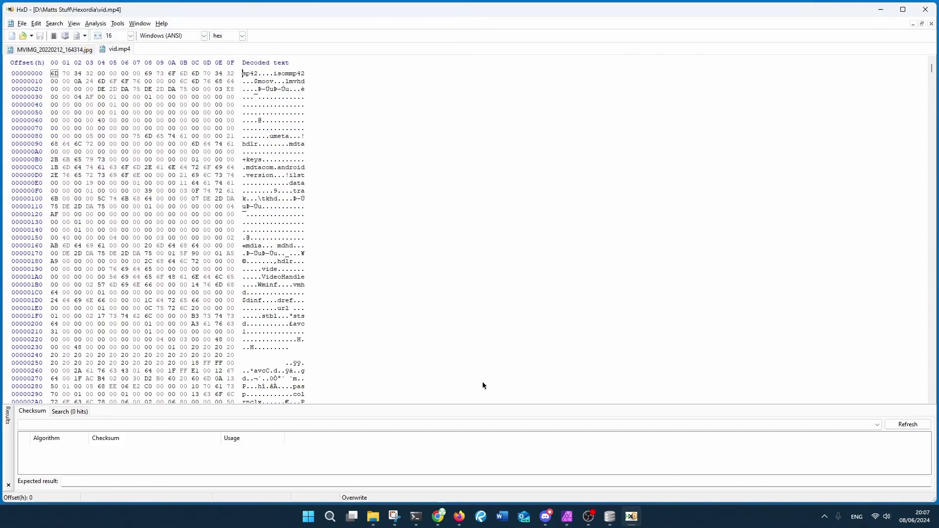
# Step: Switch to File Explorer, try to play the resaved vid.mp4 in Media Player, and close the player
pyautogui.click(375, 517)
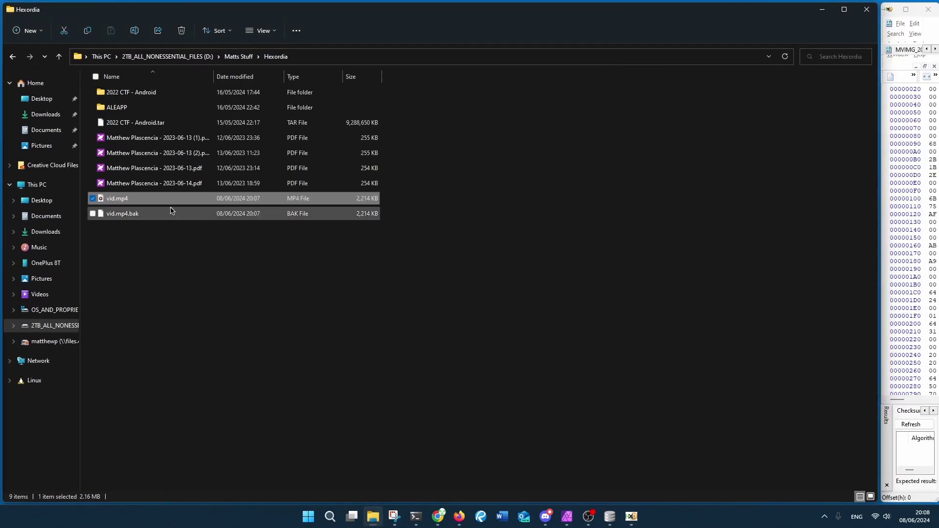
pyautogui.doubleClick(166, 198)
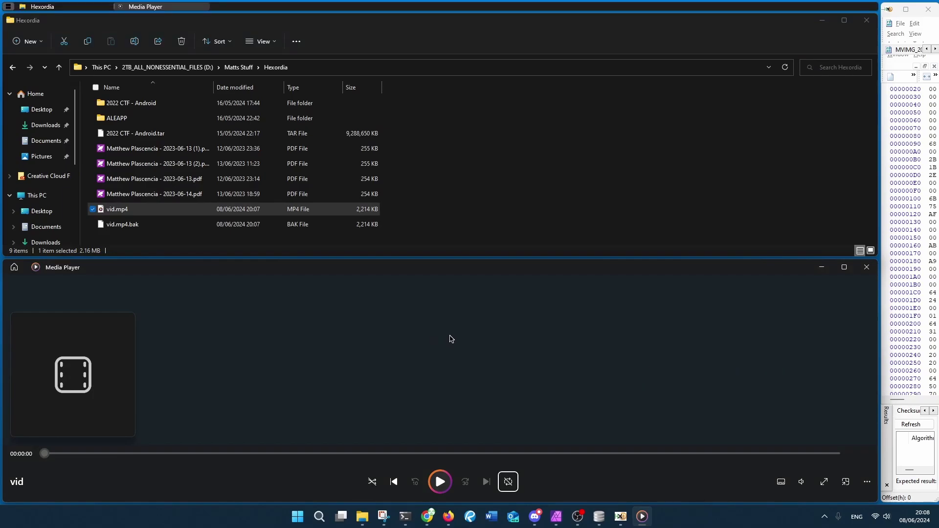
pyautogui.click(866, 267)
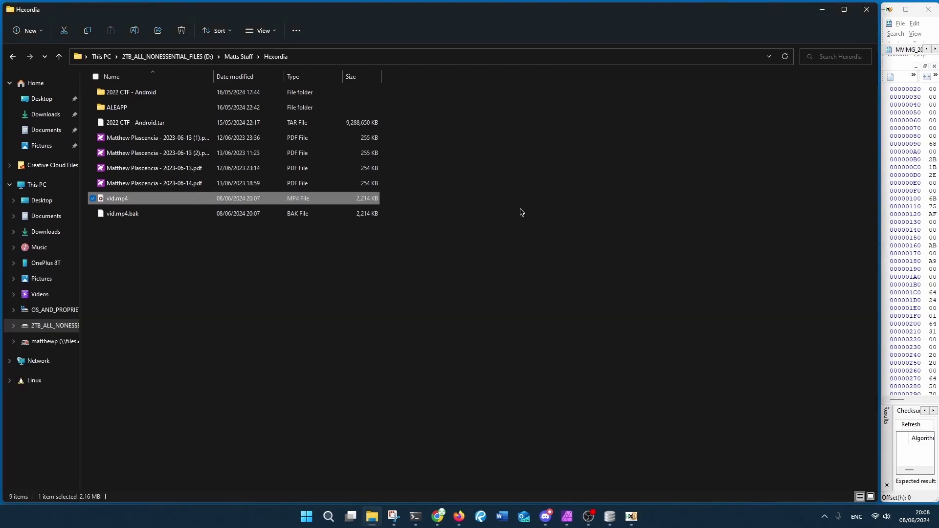
# Step: Try to play vid.mp4 with VLC media player, then close VLC and minimise the Hexordia folder window
pyautogui.rightClick(173, 202)
pyautogui.moveTo(215, 248)
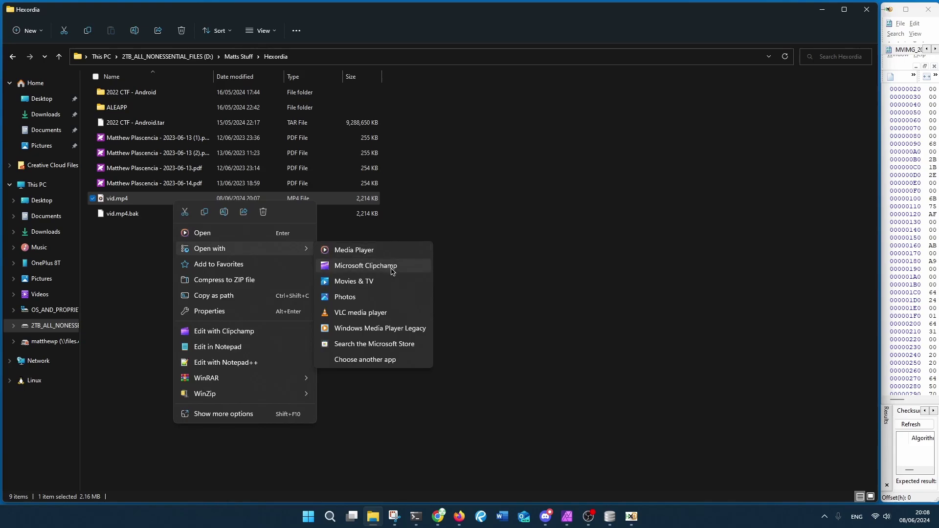
pyautogui.click(360, 312)
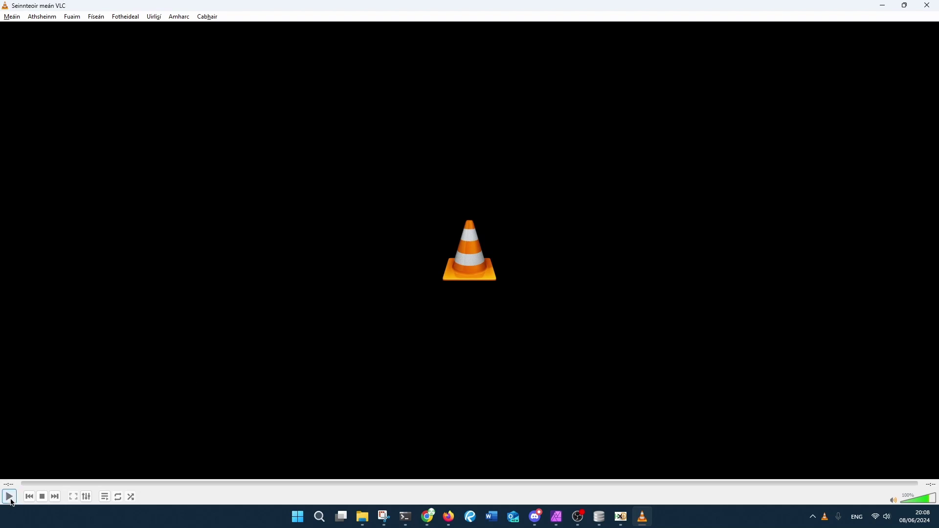
pyautogui.click(927, 6)
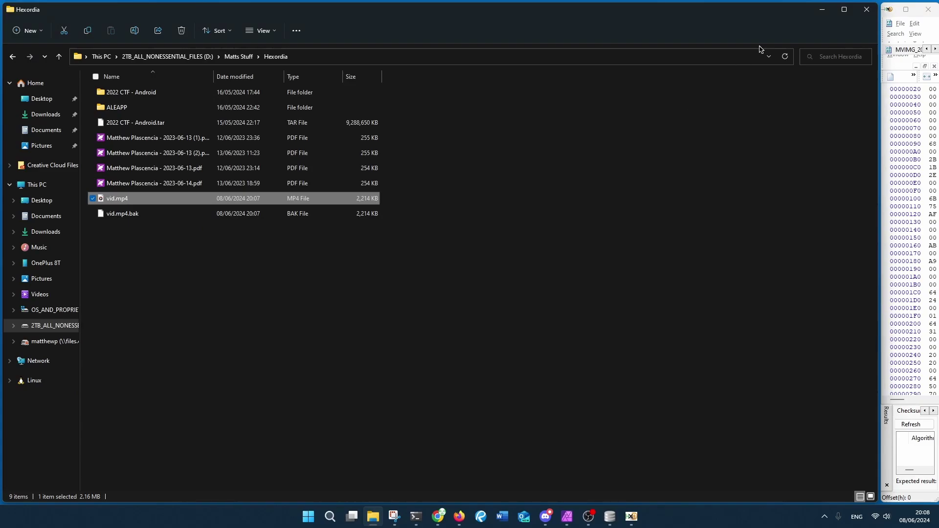
pyautogui.click(821, 9)
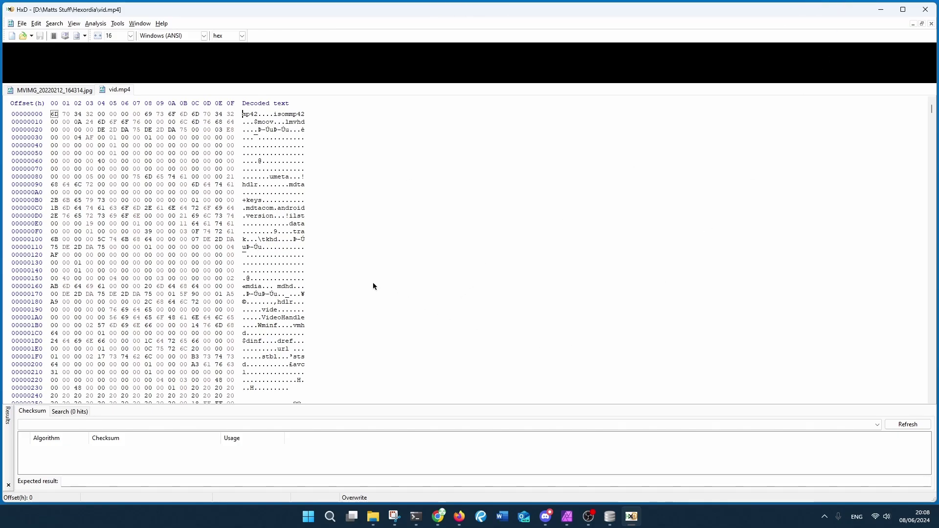
# Step: Switch to the maximised Media analysis presentation in Chrome, highlight MVIMG on the "Live Photo" slide, and advance to "Finding media in Autopsy"
pyautogui.moveTo(444, 520)
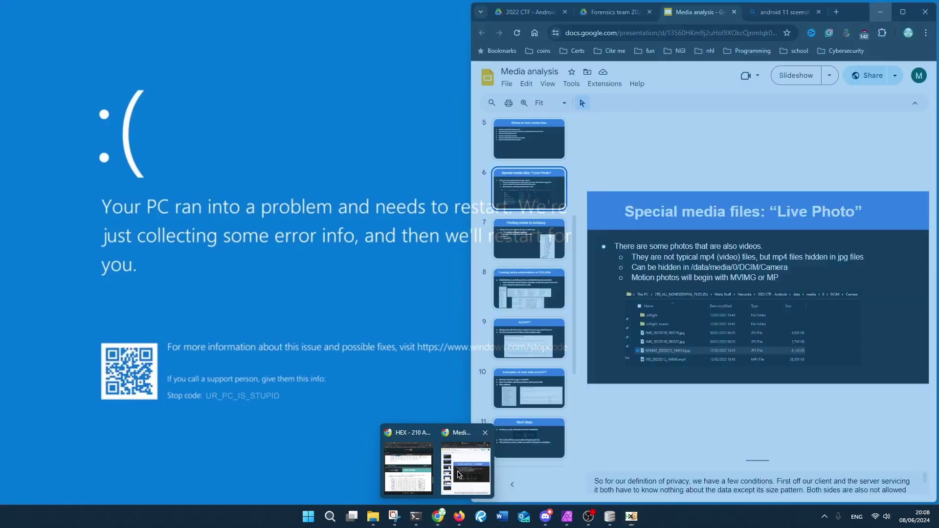
pyautogui.click(459, 474)
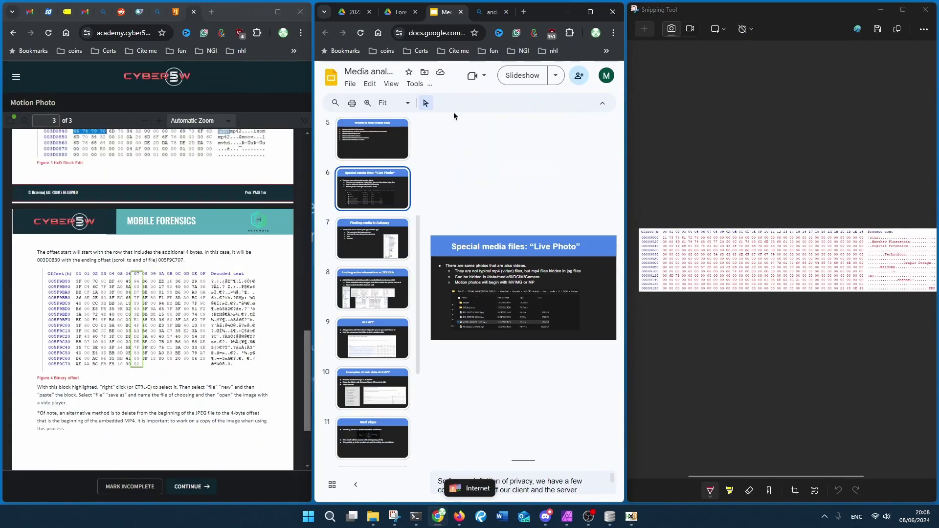
pyautogui.press('super+Left')
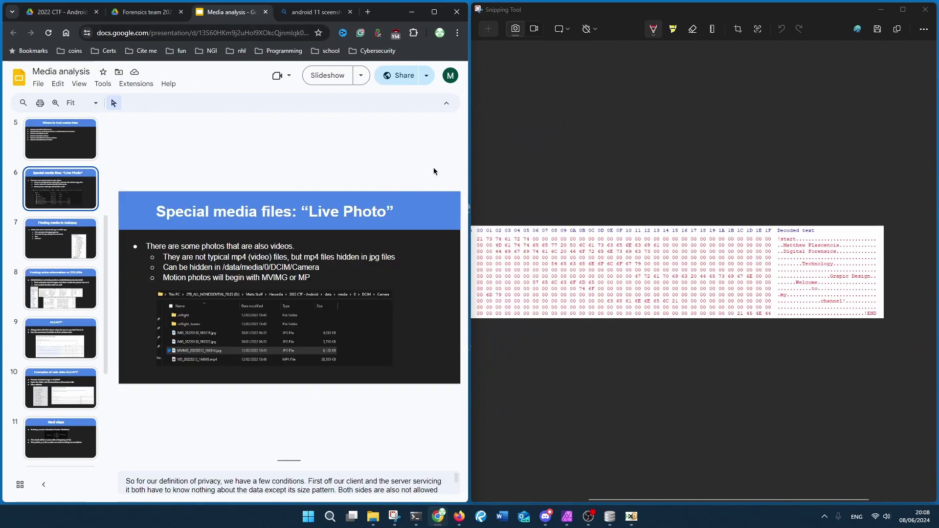
pyautogui.press('super+Up')
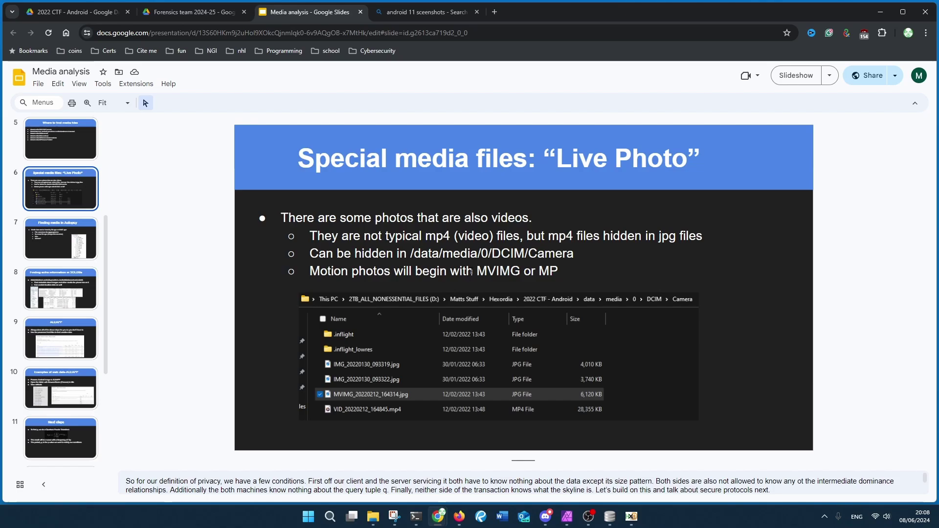
pyautogui.moveTo(477, 272); pyautogui.dragTo(521, 272)
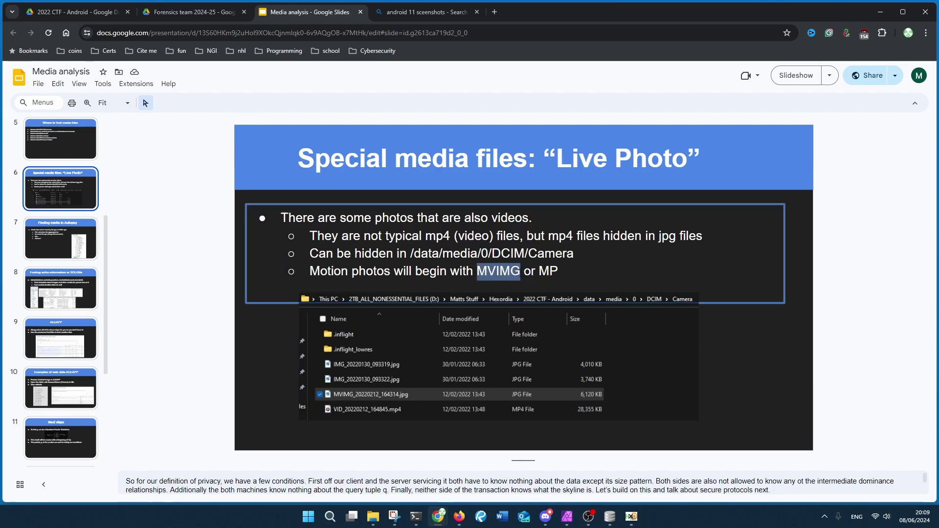
pyautogui.press('pagedown')
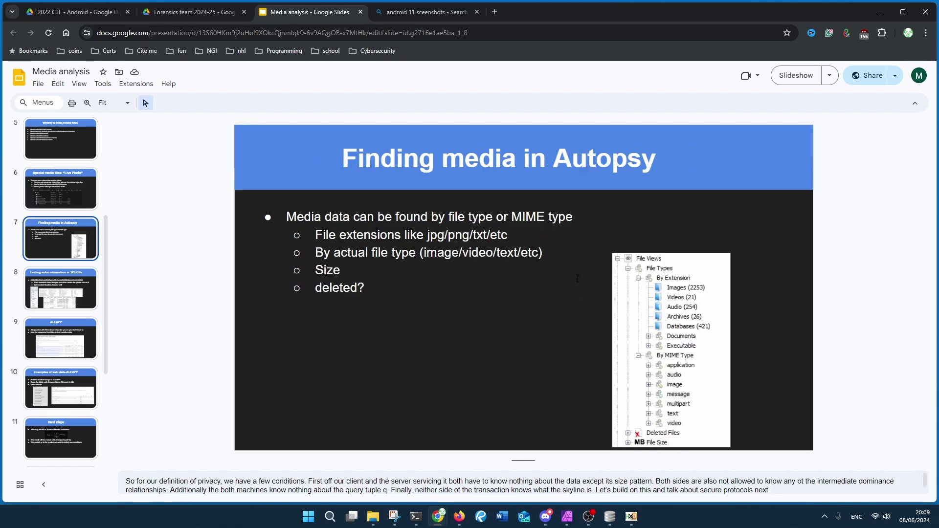